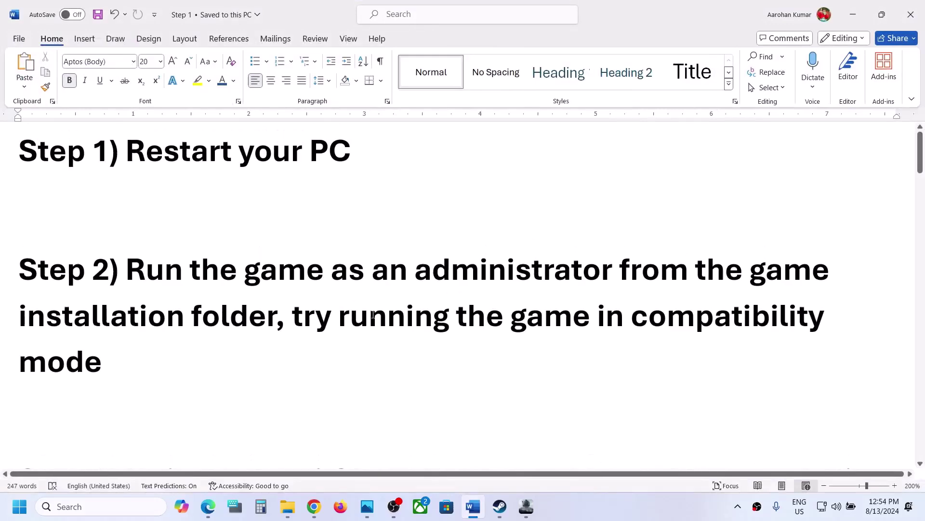
Switch to the Arena Breakout Infinite launcher and open the game's installation directory in File Explorer.
{"action": "left_click", "coordinate": [853, 15]}
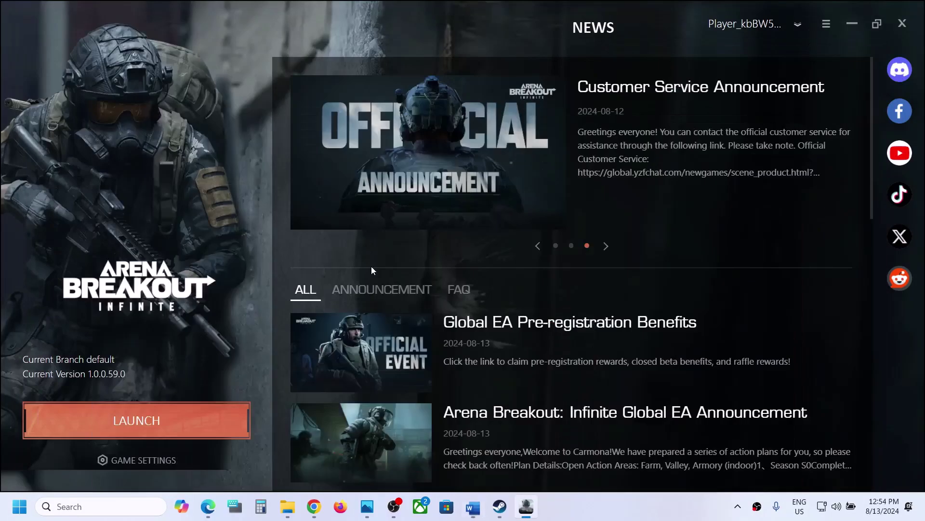
{"action": "left_click", "coordinate": [128, 460]}
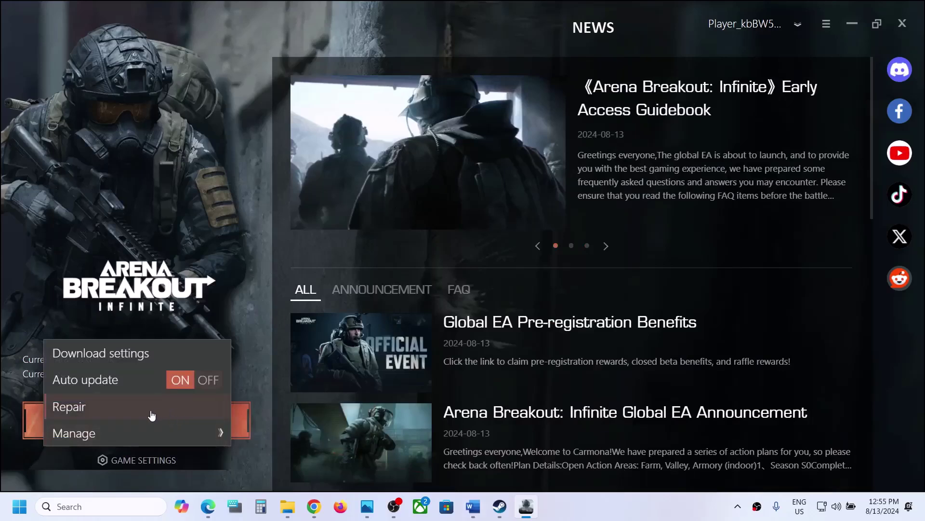
{"action": "mouse_move", "coordinate": [130, 437]}
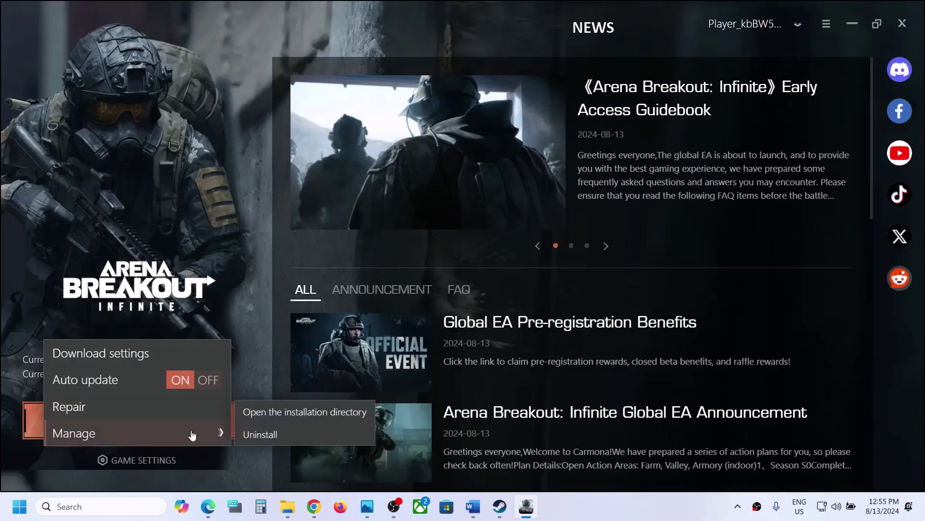
{"action": "left_click", "coordinate": [311, 414]}
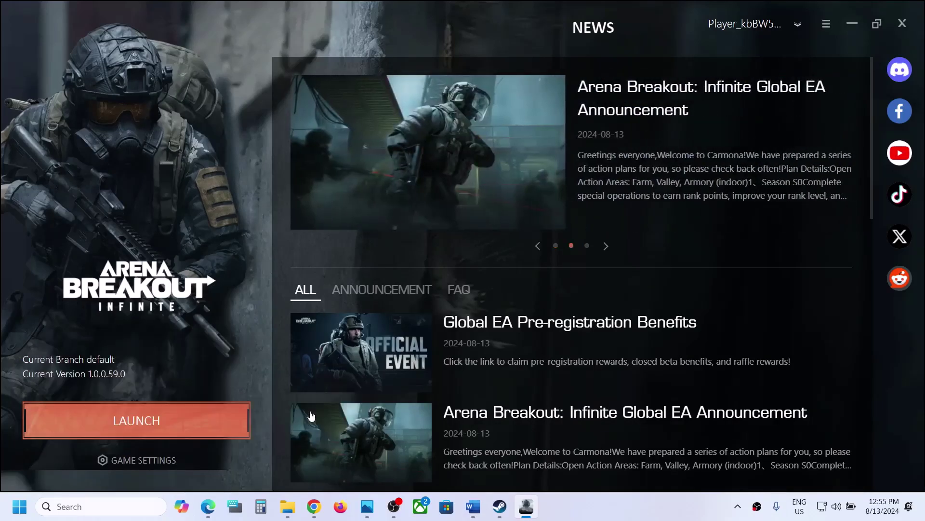
{"action": "mouse_move", "coordinate": [296, 499]}
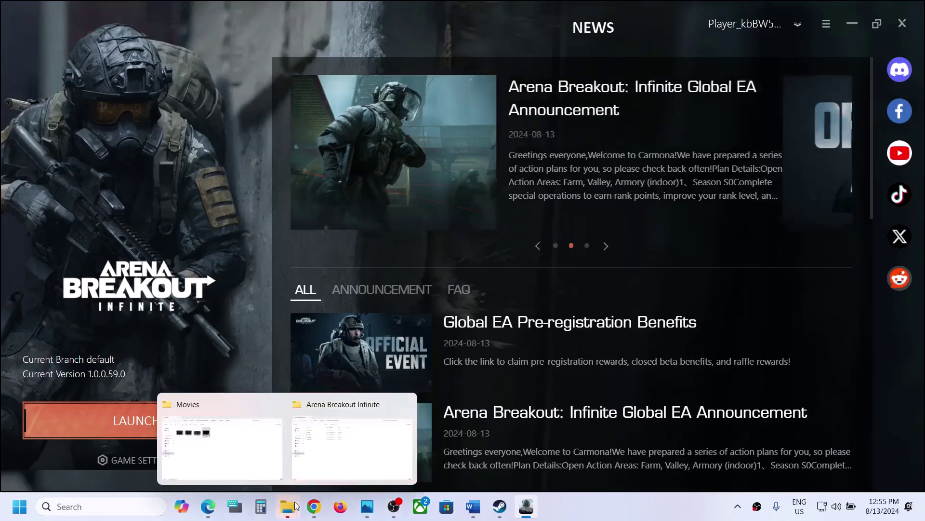
{"action": "left_click", "coordinate": [330, 457]}
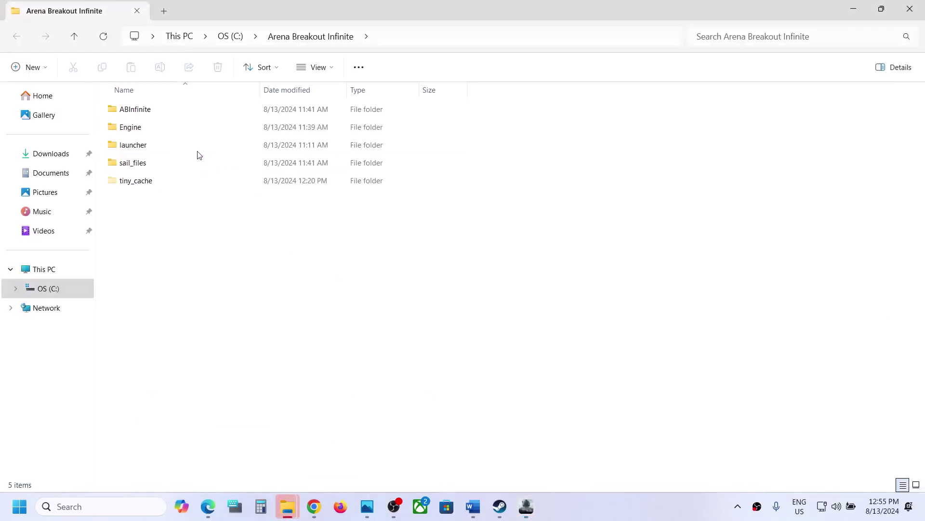
Go to the Win64 folder inside ABInfinite\Binaries in the game's installation directory.
{"action": "left_click", "coordinate": [137, 112]}
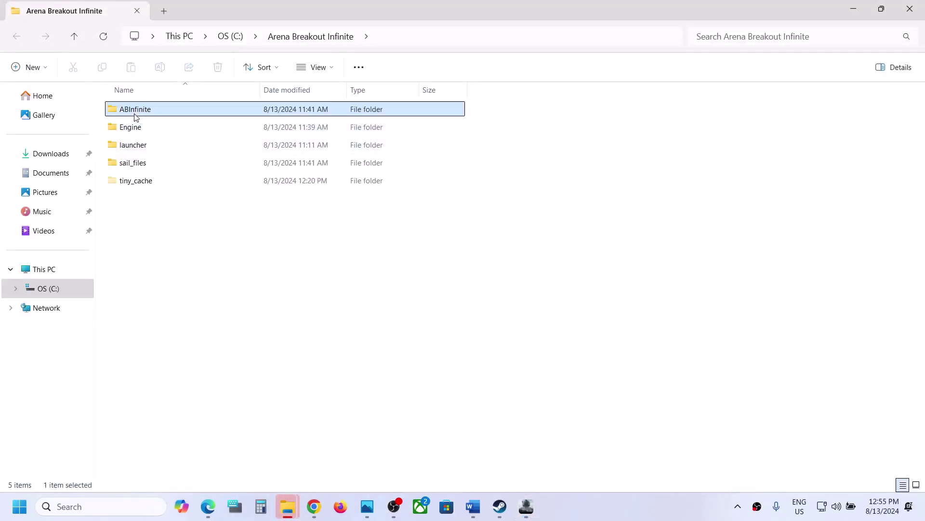
{"action": "double_click", "coordinate": [164, 110]}
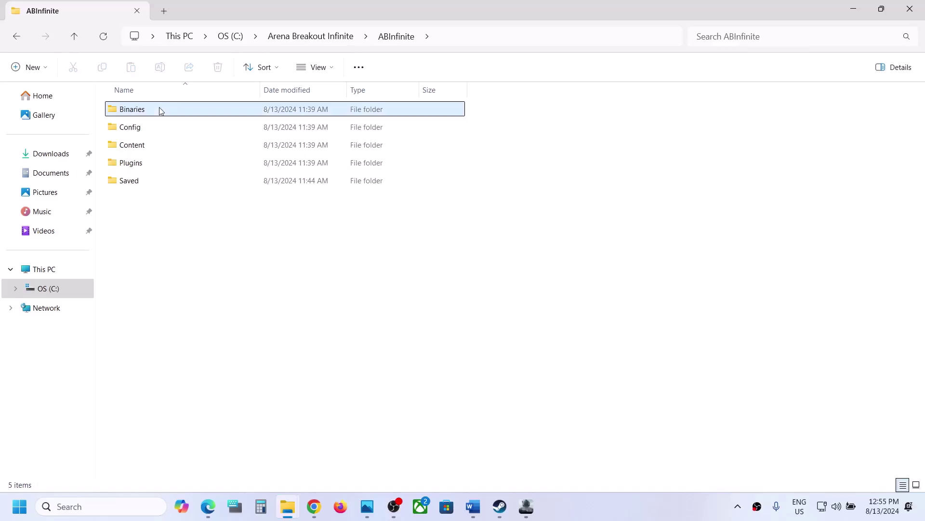
{"action": "double_click", "coordinate": [161, 109]}
{"action": "double_click", "coordinate": [140, 128]}
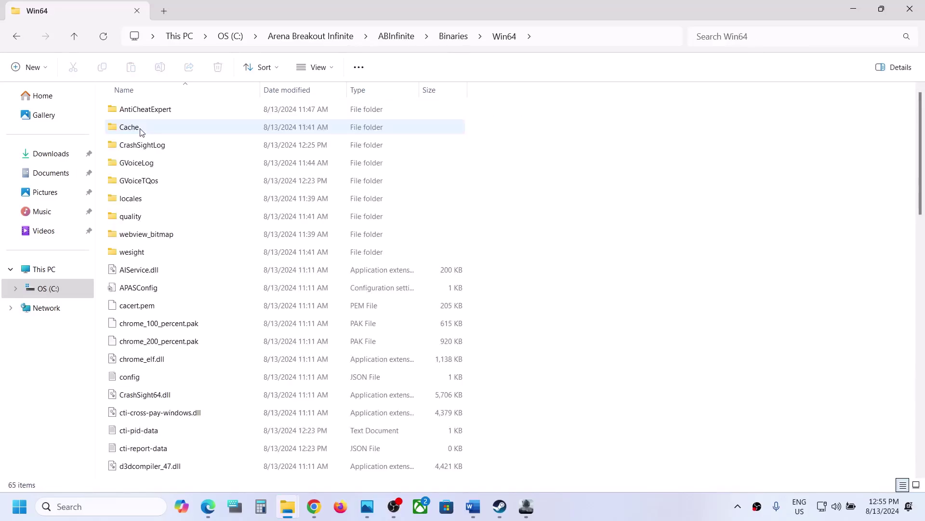
Locate the UAGame and GameLoader applications in the Win64 folder, ending with UAGame selected.
{"action": "scroll", "coordinate": [206, 336], "scroll_direction": "down", "scroll_amount": 12}
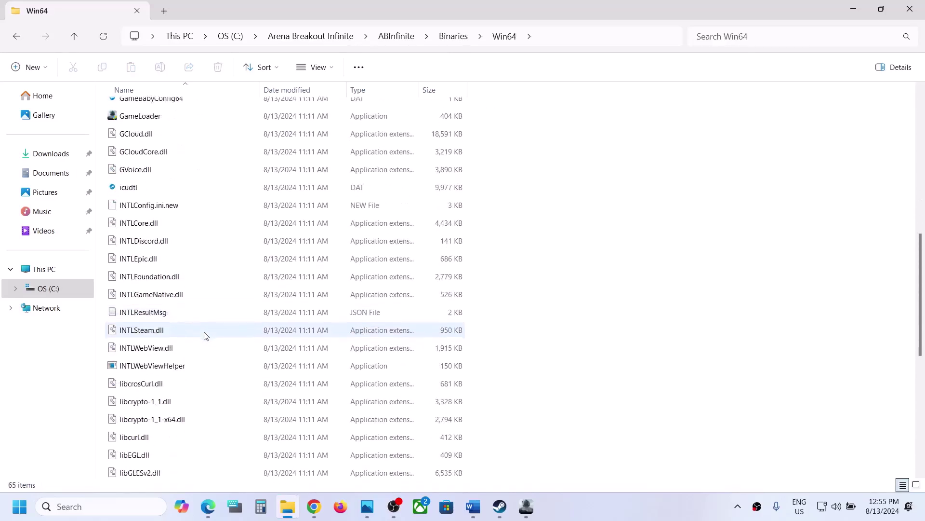
{"action": "scroll", "coordinate": [206, 336], "scroll_direction": "down", "scroll_amount": 3}
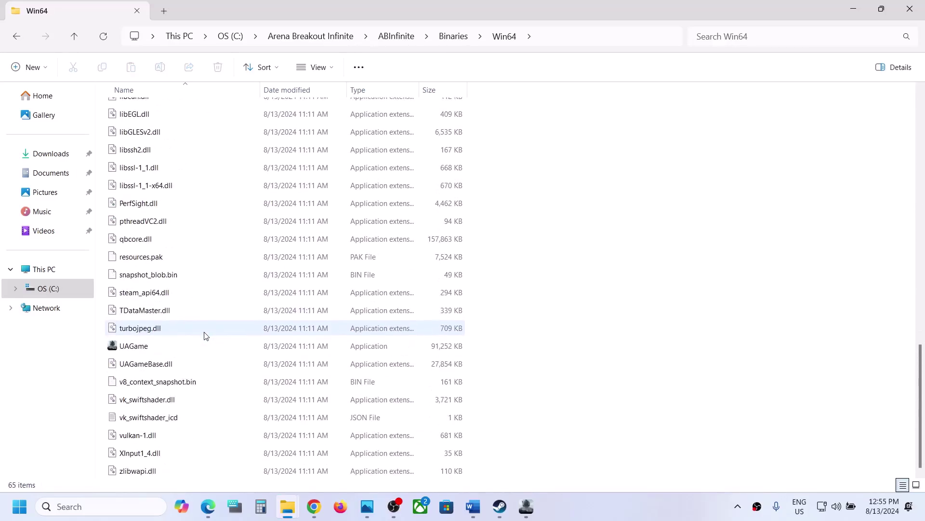
{"action": "left_click", "coordinate": [145, 352]}
{"action": "scroll", "coordinate": [145, 355], "scroll_direction": "up", "scroll_amount": 8}
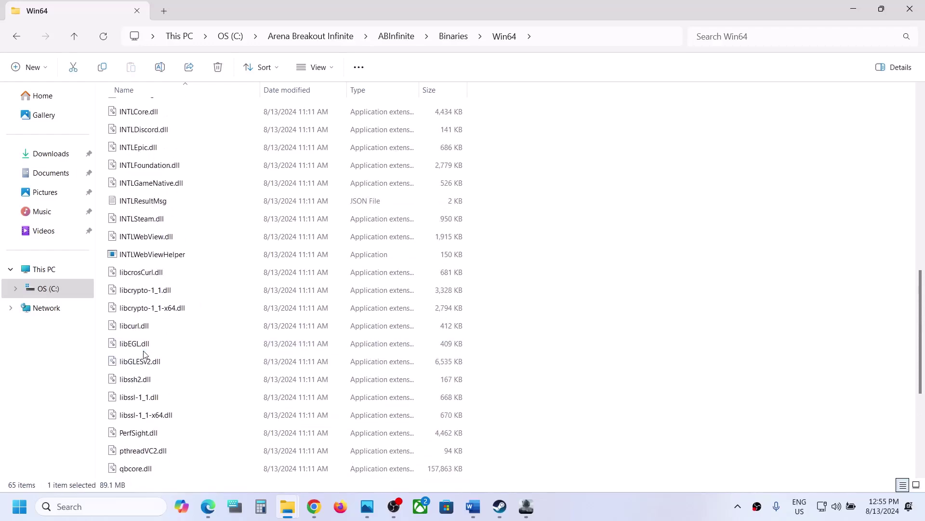
{"action": "left_click", "coordinate": [140, 214]}
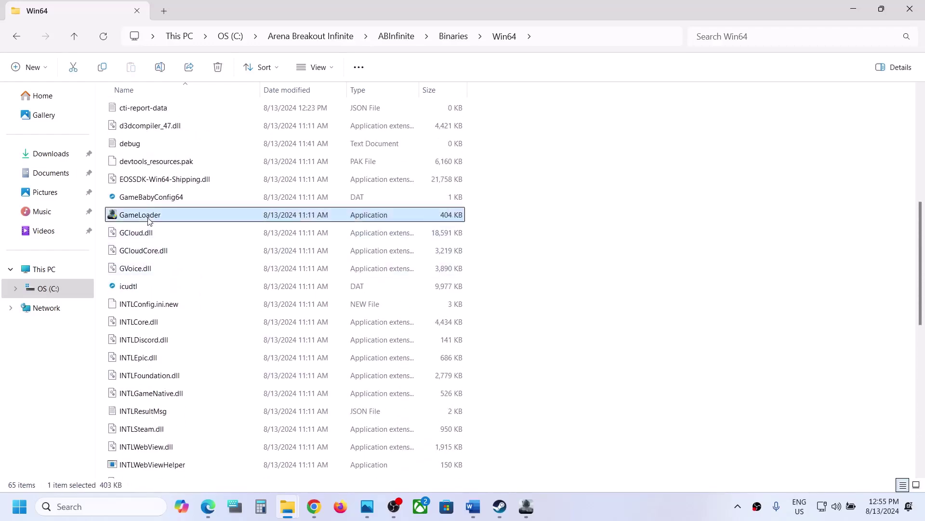
{"action": "scroll", "coordinate": [145, 217], "scroll_direction": "down", "scroll_amount": 8}
{"action": "left_click", "coordinate": [120, 346]}
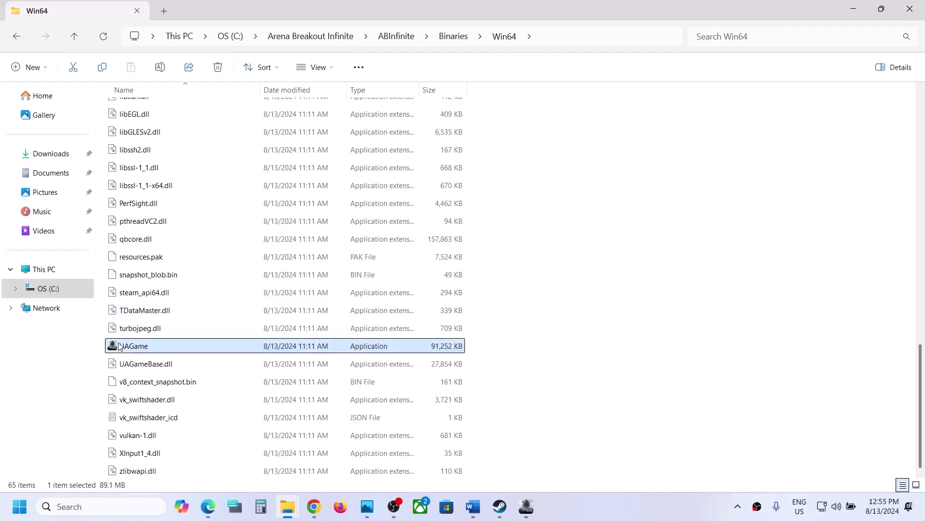
Set the UAGame application to always run as an administrator and save its properties.
{"action": "right_click", "coordinate": [150, 349]}
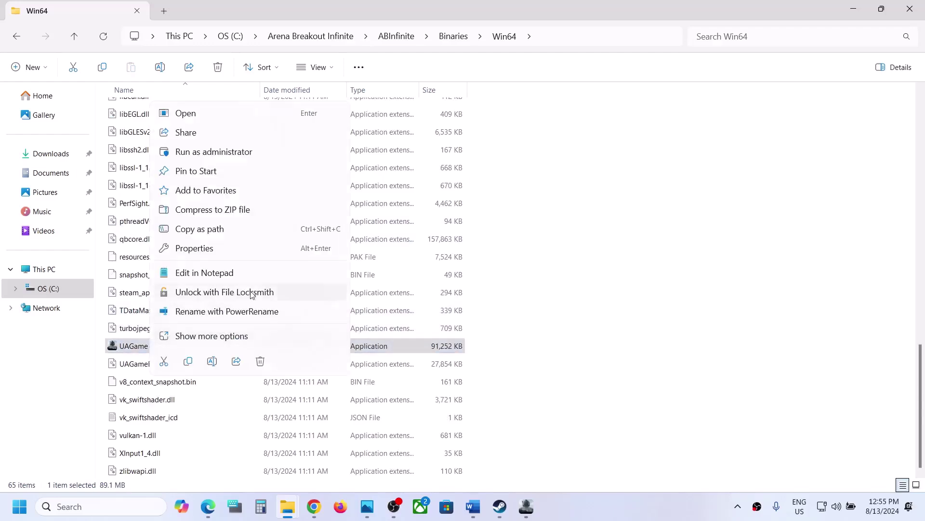
{"action": "left_click", "coordinate": [207, 250]}
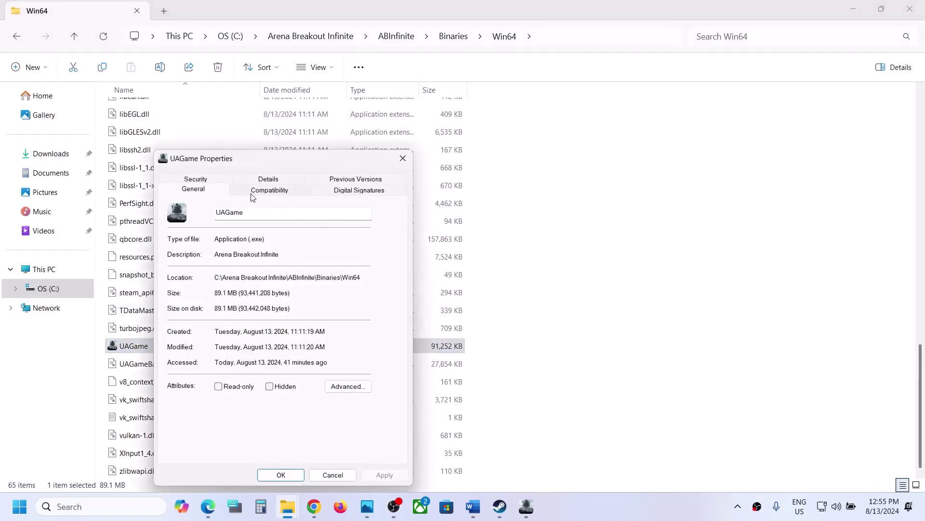
{"action": "left_click", "coordinate": [252, 193]}
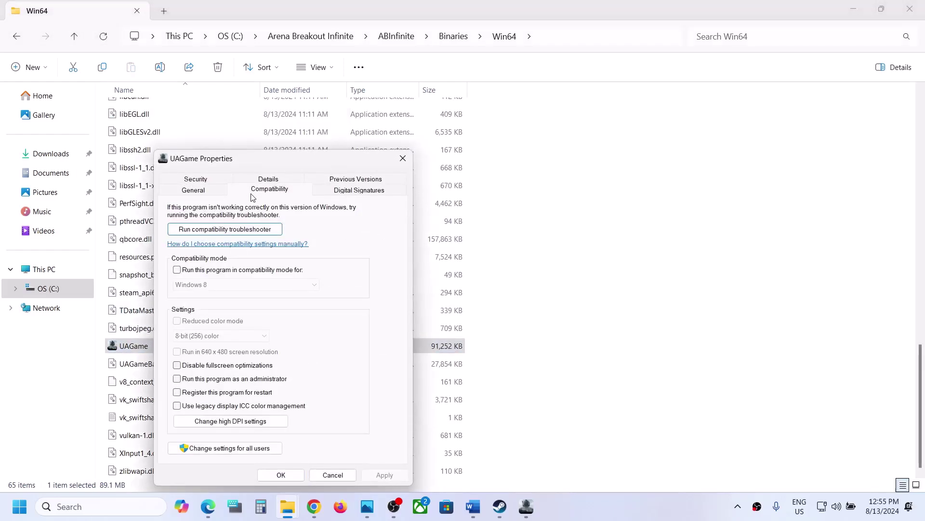
{"action": "left_click", "coordinate": [177, 379]}
{"action": "left_click", "coordinate": [384, 475]}
{"action": "left_click", "coordinate": [281, 475]}
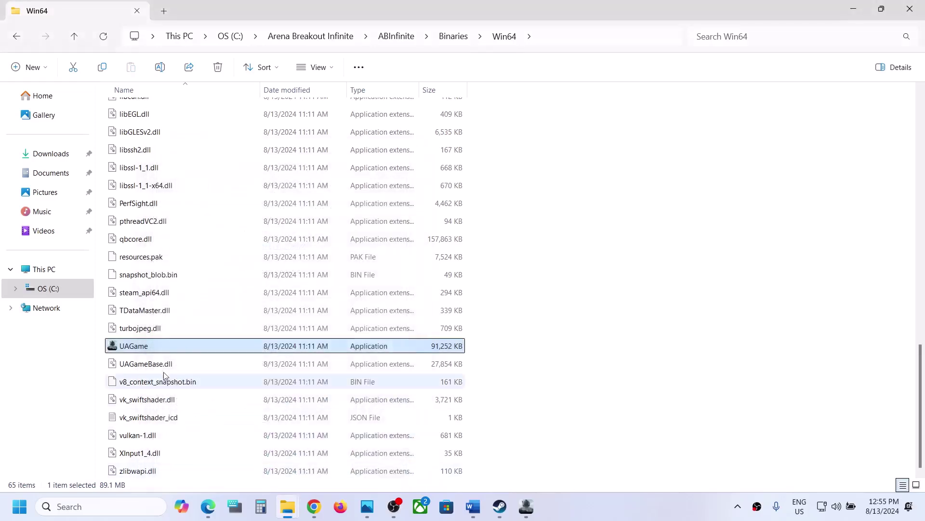
Turn on compatibility mode for Windows 8 in UAGame's properties and apply it.
{"action": "right_click", "coordinate": [147, 350]}
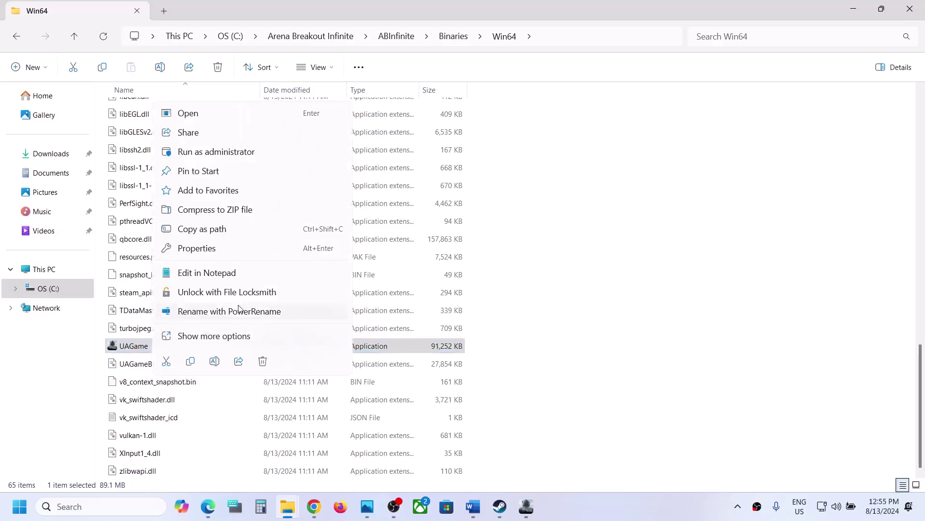
{"action": "left_click", "coordinate": [208, 249]}
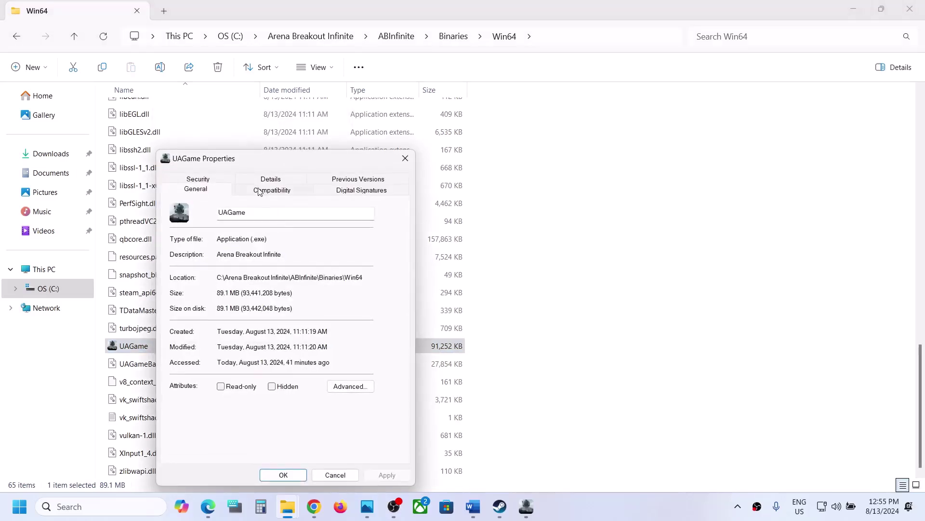
{"action": "left_click", "coordinate": [259, 191]}
{"action": "left_click", "coordinate": [179, 270]}
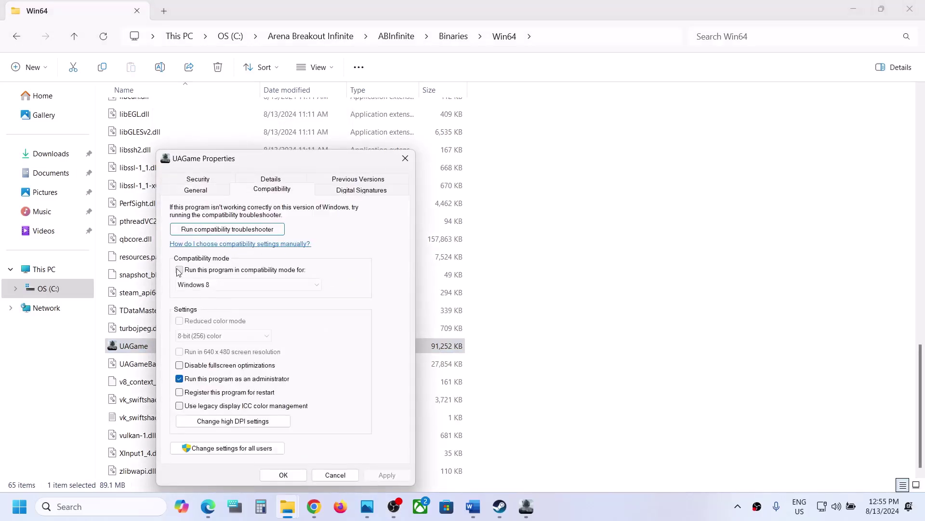
{"action": "left_click", "coordinate": [375, 475]}
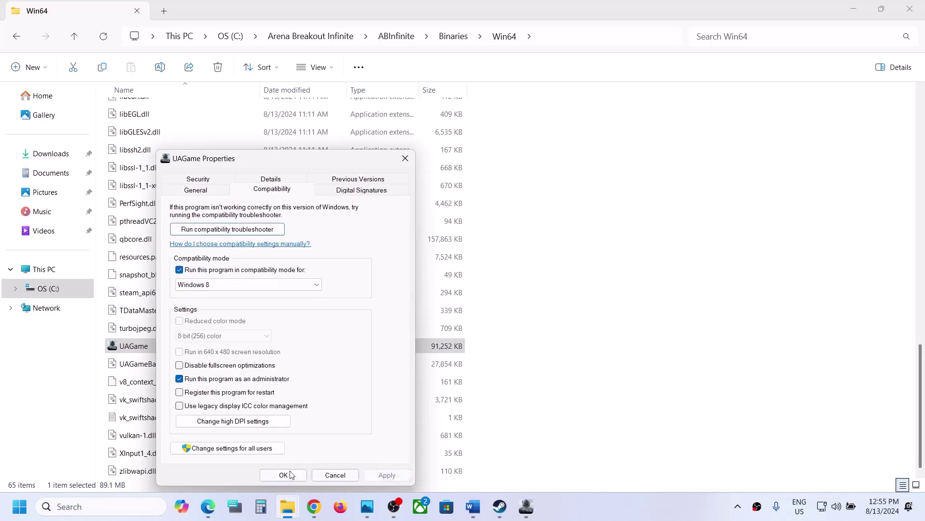
Set UAGame's compatibility mode to Windows 7 and disable fullscreen optimizations, saving the properties.
{"action": "left_click", "coordinate": [207, 287]}
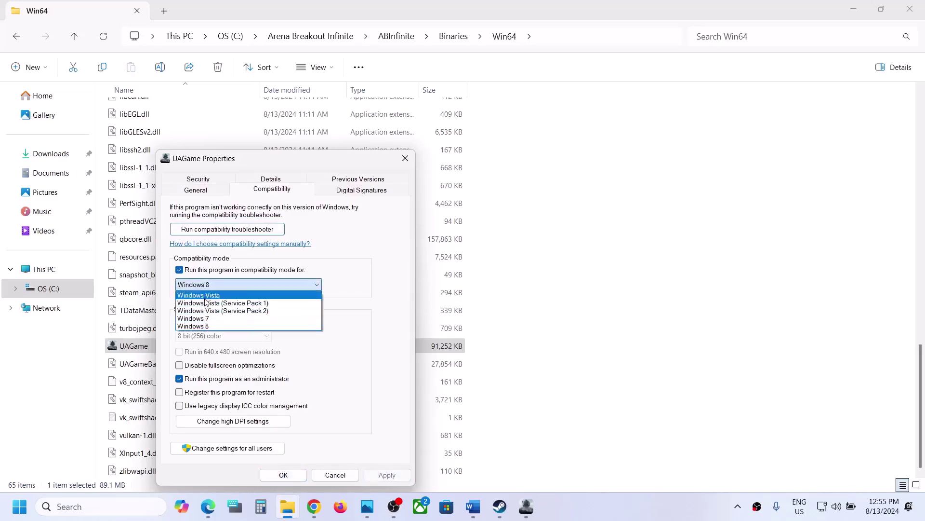
{"action": "left_click", "coordinate": [208, 319]}
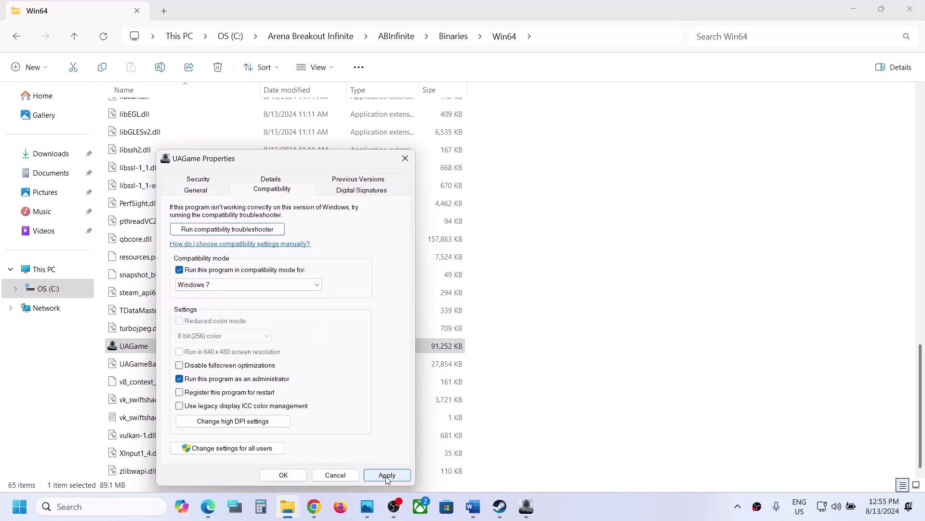
{"action": "left_click", "coordinate": [386, 475]}
{"action": "left_click", "coordinate": [182, 367]}
{"action": "left_click", "coordinate": [386, 474]}
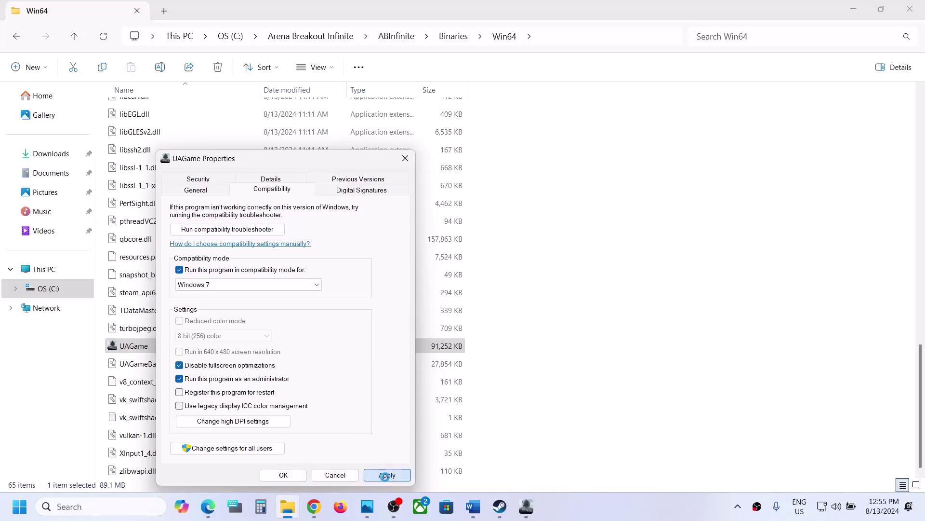
{"action": "left_click", "coordinate": [284, 475]}
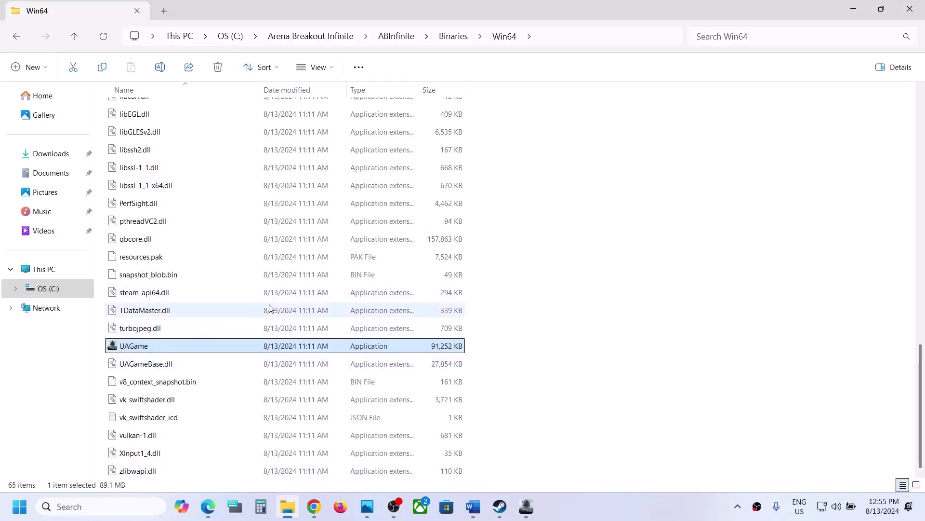
Set the GameLoader application to always run as an administrator and save its properties.
{"action": "scroll", "coordinate": [270, 308], "scroll_direction": "up", "scroll_amount": 10}
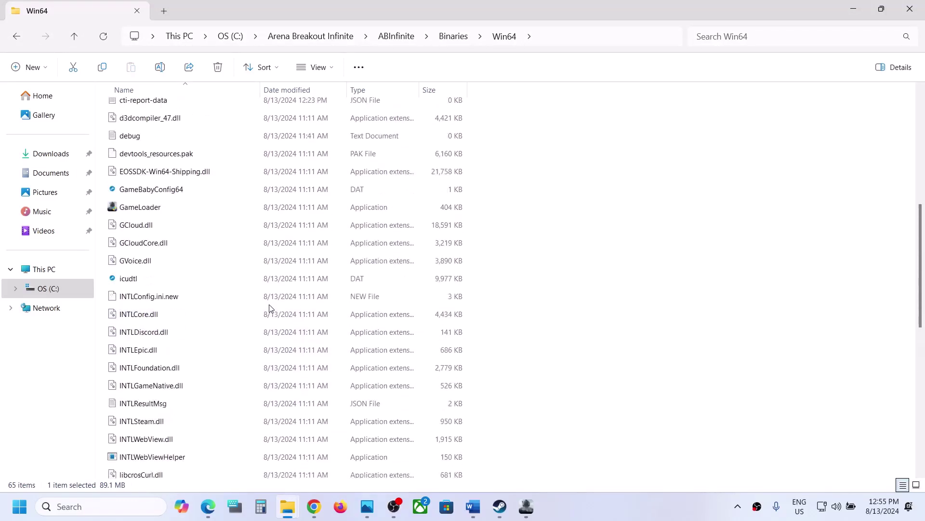
{"action": "right_click", "coordinate": [207, 281]}
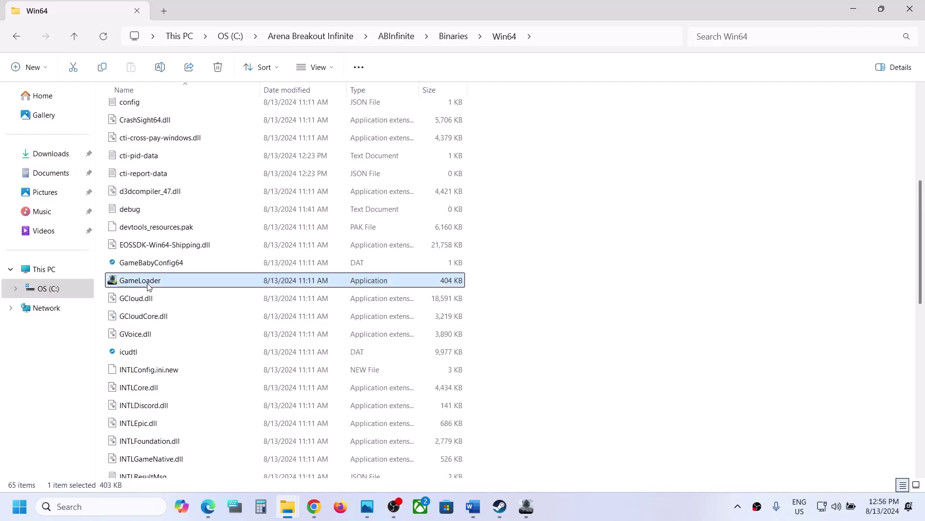
{"action": "left_click", "coordinate": [207, 314]}
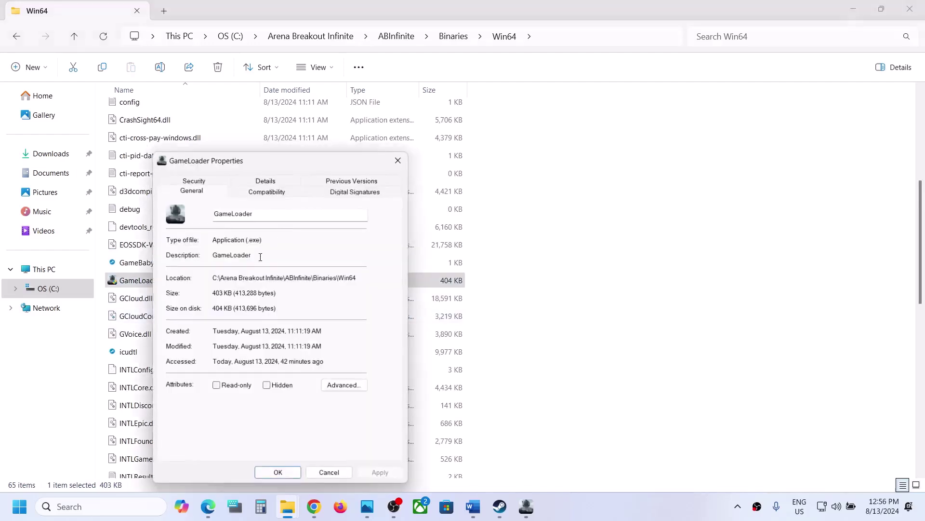
{"action": "left_click", "coordinate": [267, 193]}
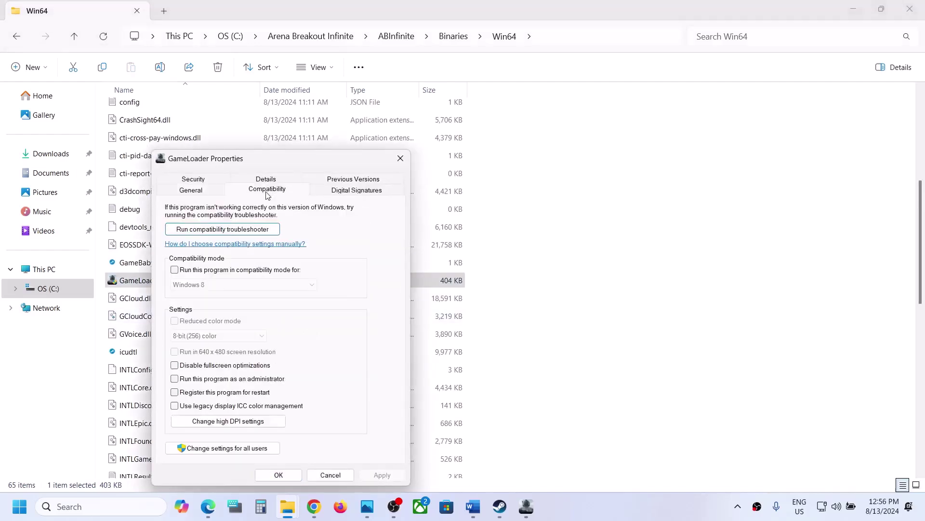
{"action": "left_click", "coordinate": [176, 381]}
{"action": "left_click", "coordinate": [381, 474]}
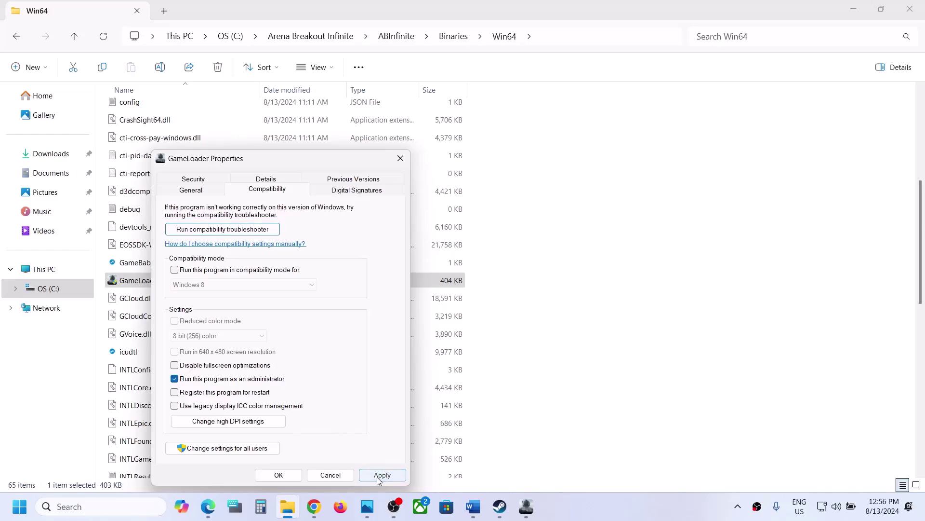
{"action": "left_click", "coordinate": [275, 476]}
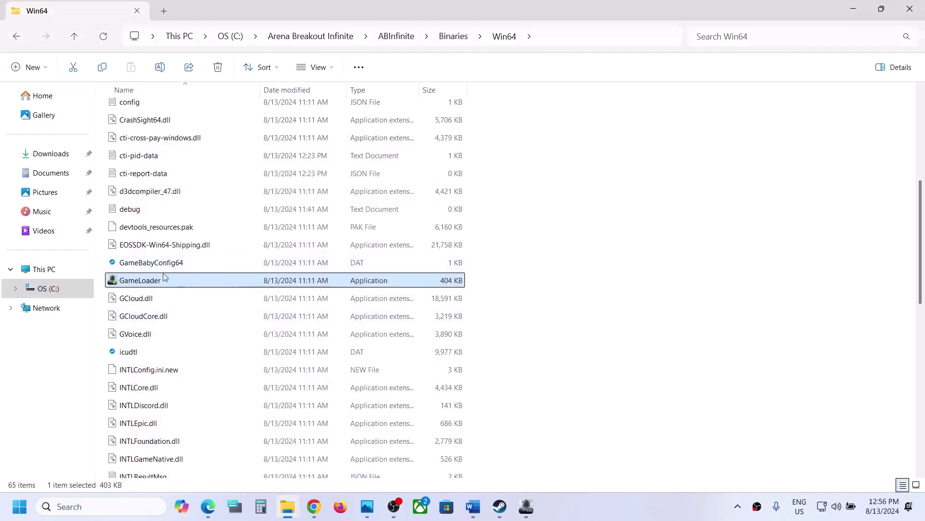
Set GameLoader's compatibility mode to Windows 7 with fullscreen optimizations disabled, save the properties, and run GameLoader.
{"action": "right_click", "coordinate": [155, 283]}
{"action": "left_click", "coordinate": [224, 316]}
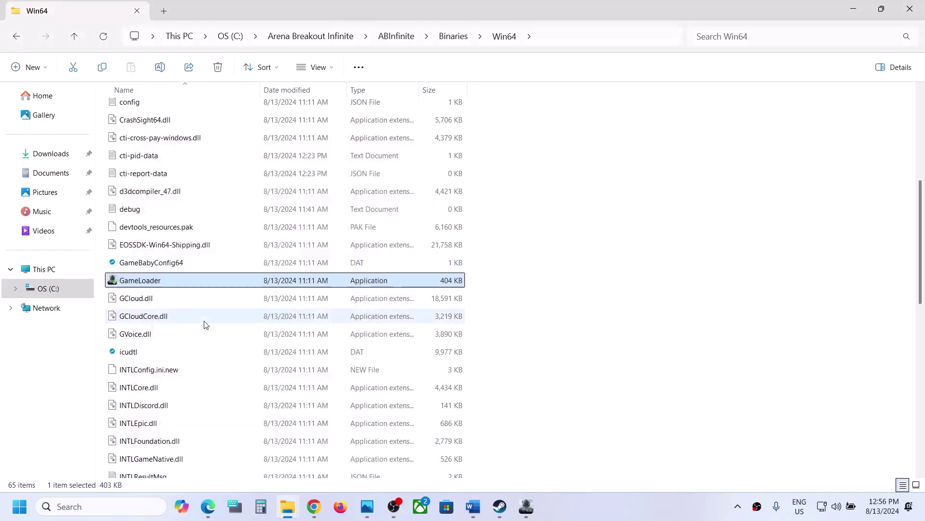
{"action": "left_click", "coordinate": [264, 191]}
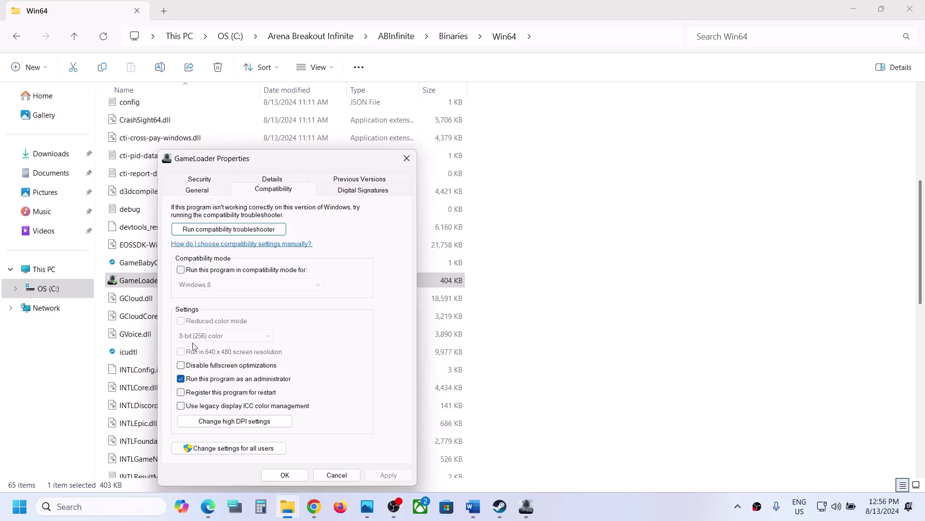
{"action": "left_click", "coordinate": [182, 272]}
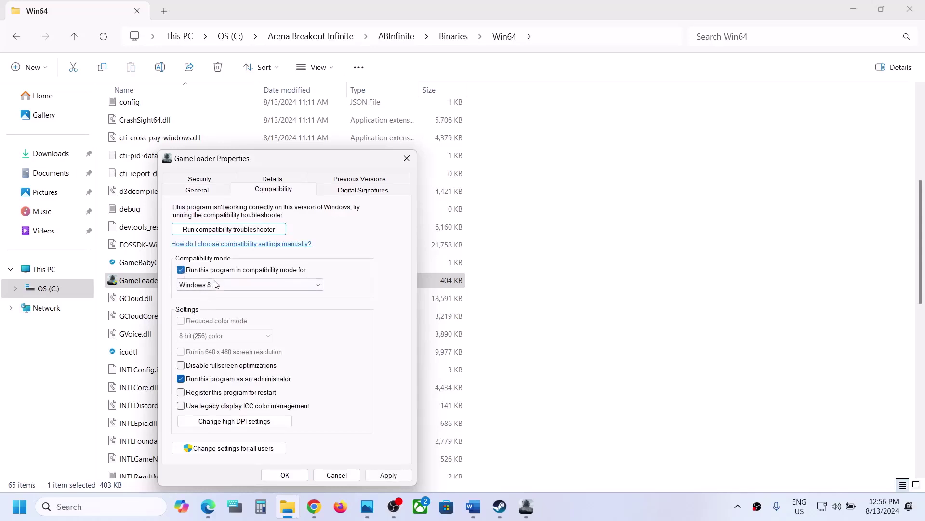
{"action": "left_click", "coordinate": [232, 285]}
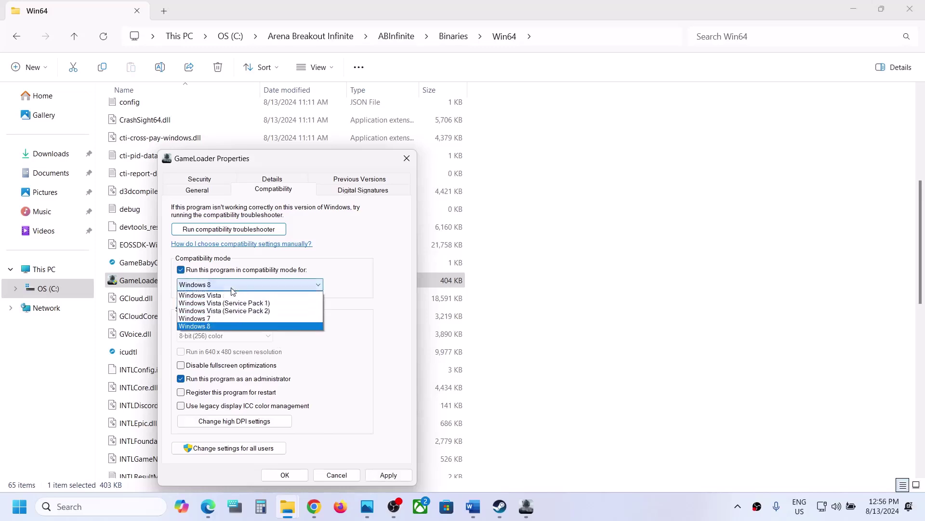
{"action": "left_click", "coordinate": [216, 318]}
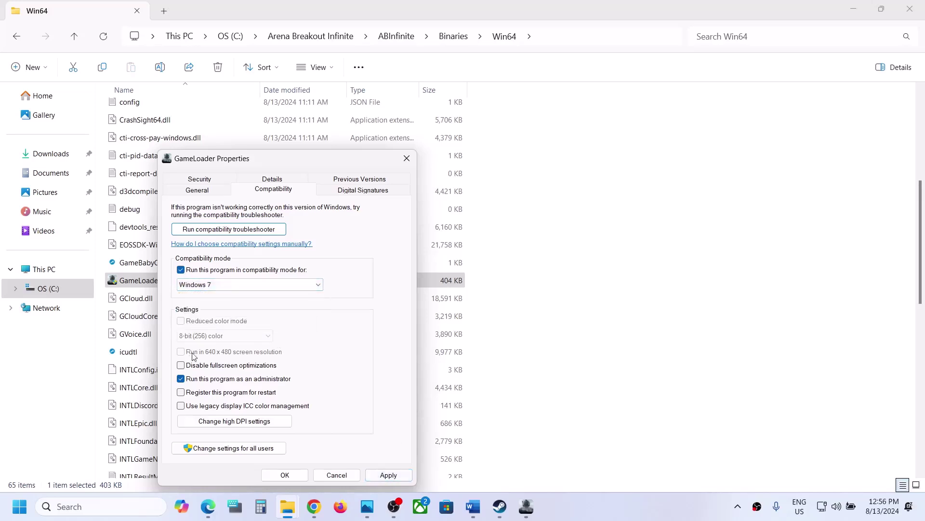
{"action": "left_click", "coordinate": [384, 474]}
{"action": "left_click", "coordinate": [285, 475]}
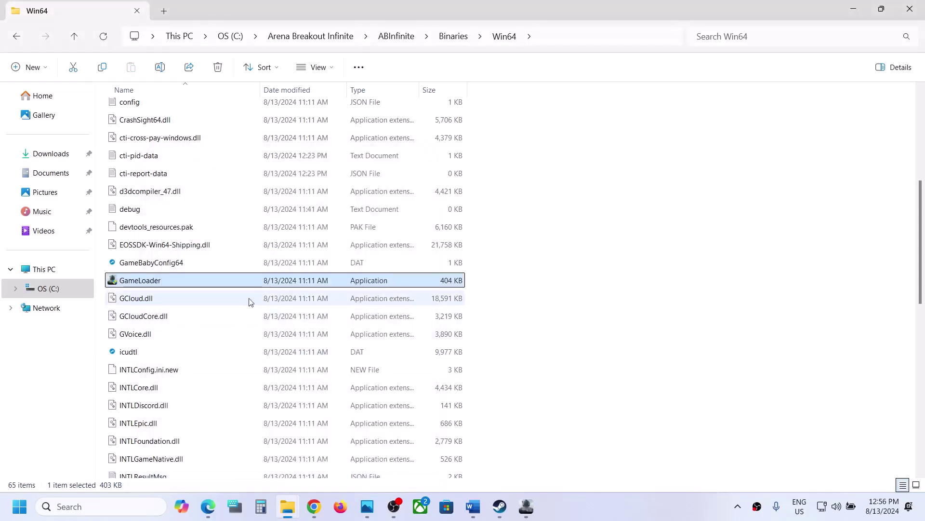
{"action": "double_click", "coordinate": [209, 281]}
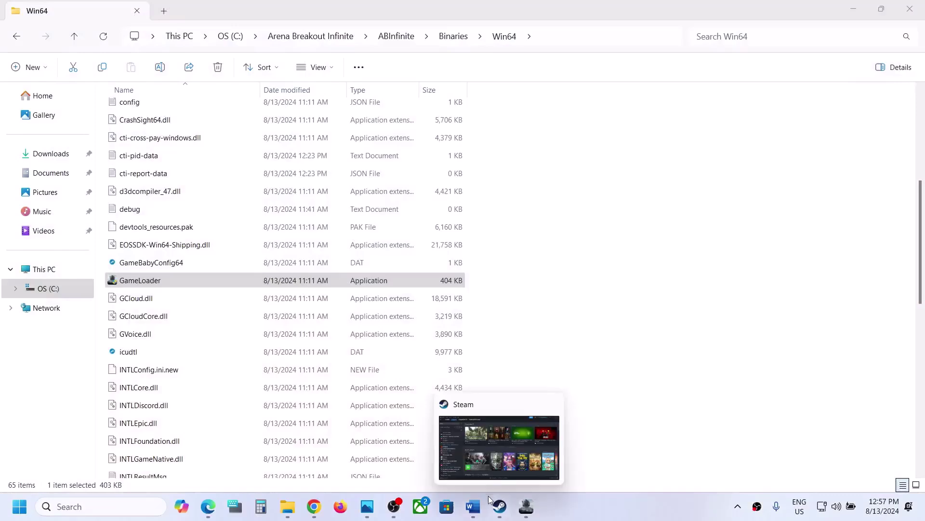
Turn off compatibility mode, disabled fullscreen optimizations, and running as administrator in UAGame's properties, and save them.
{"action": "scroll", "coordinate": [208, 336], "scroll_direction": "down", "scroll_amount": 5}
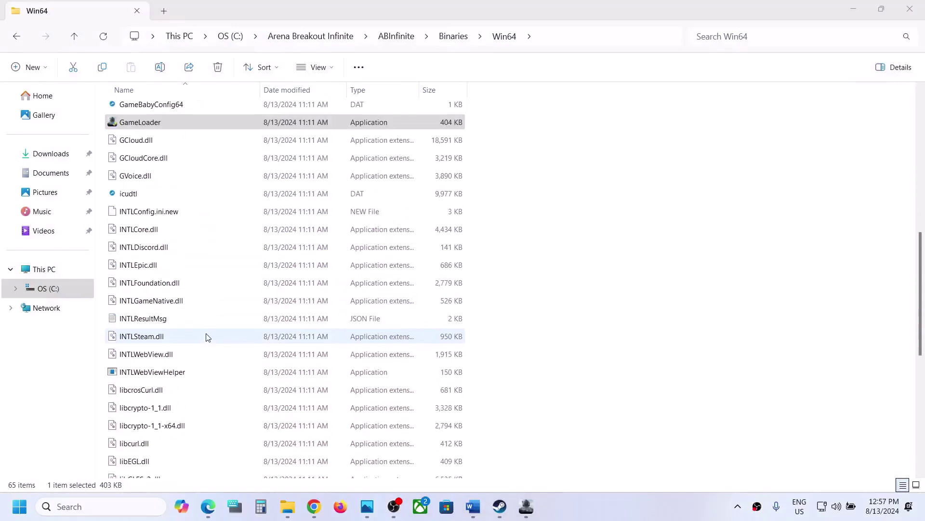
{"action": "left_click", "coordinate": [207, 335]}
{"action": "scroll", "coordinate": [208, 337], "scroll_direction": "down", "scroll_amount": 4}
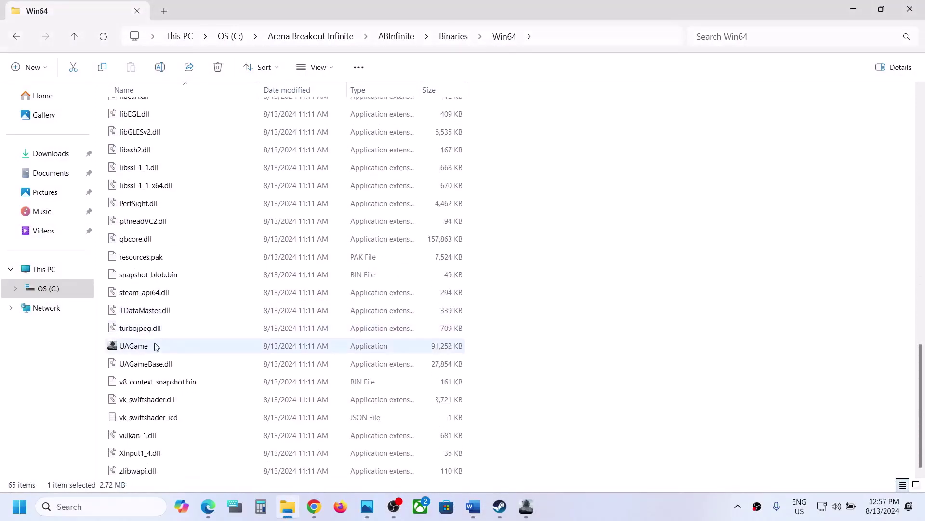
{"action": "right_click", "coordinate": [210, 339]}
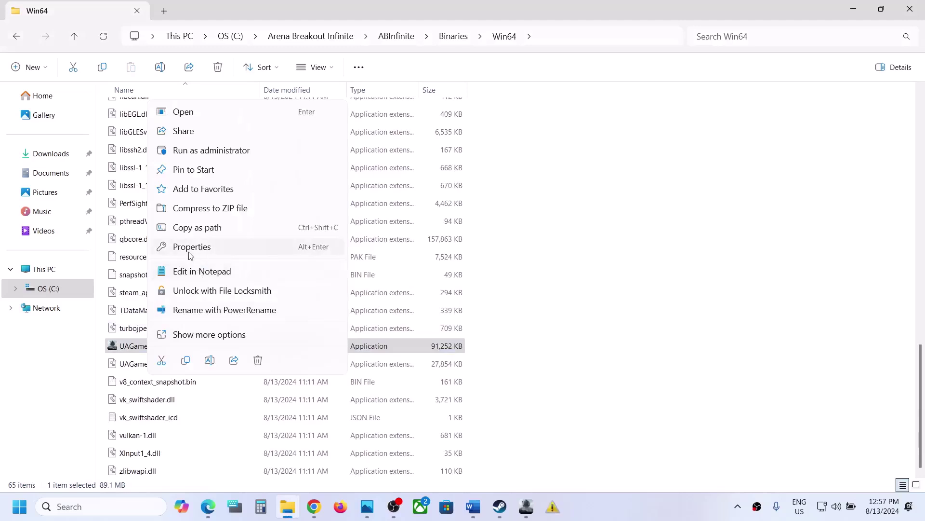
{"action": "left_click", "coordinate": [192, 246]}
{"action": "left_click", "coordinate": [261, 193]}
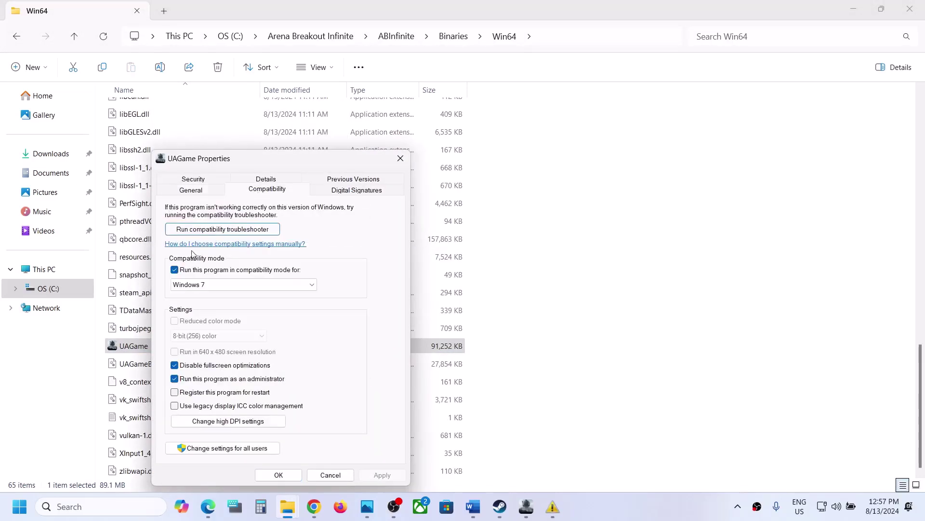
{"action": "left_click", "coordinate": [174, 270]}
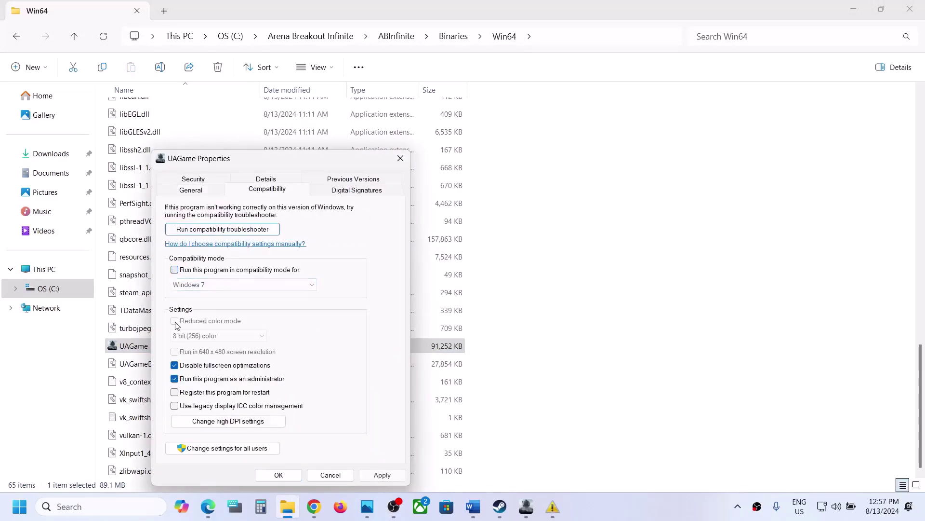
{"action": "left_click", "coordinate": [175, 379]}
{"action": "left_click", "coordinate": [174, 365]}
{"action": "left_click", "coordinate": [367, 476]}
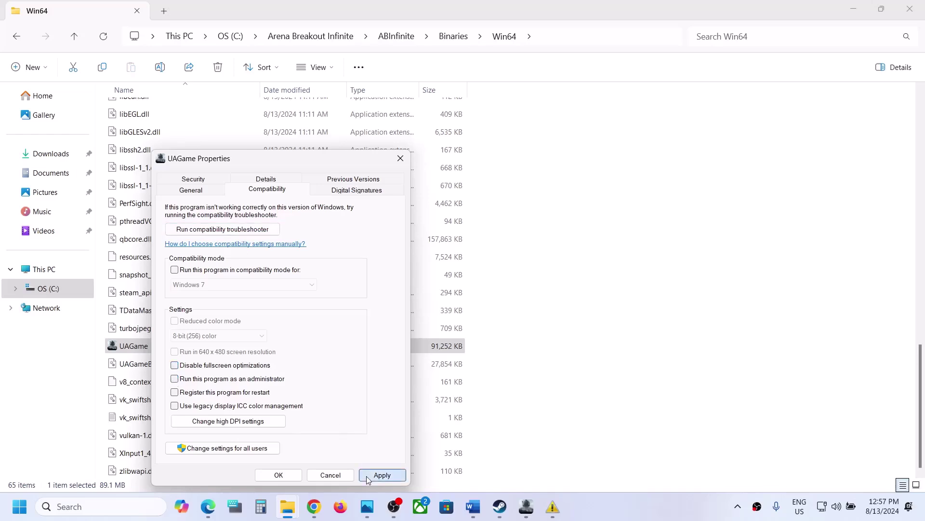
{"action": "left_click", "coordinate": [285, 475]}
Turn off compatibility mode and the option disabling fullscreen optimizations in GameLoader's properties, and save them.
{"action": "scroll", "coordinate": [221, 290], "scroll_direction": "up", "scroll_amount": 3}
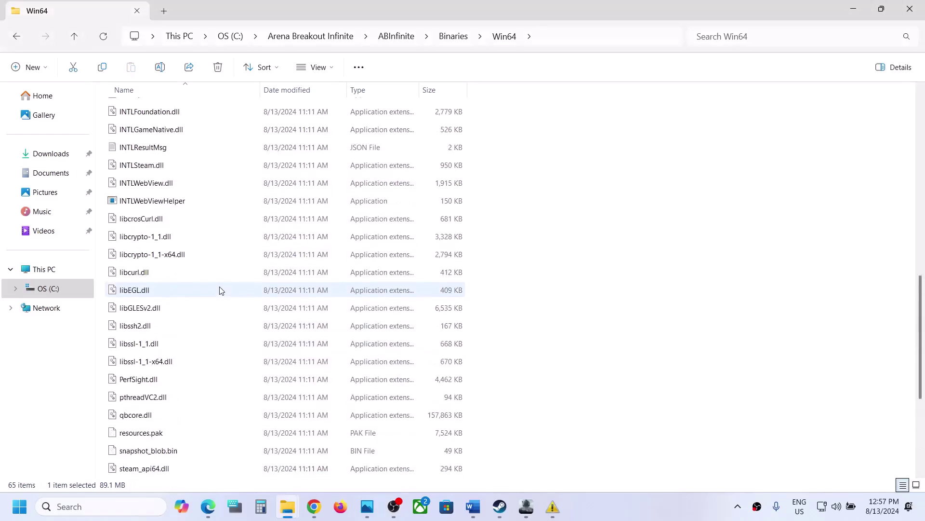
{"action": "scroll", "coordinate": [221, 290], "scroll_direction": "up", "scroll_amount": 5}
{"action": "left_click", "coordinate": [142, 223]}
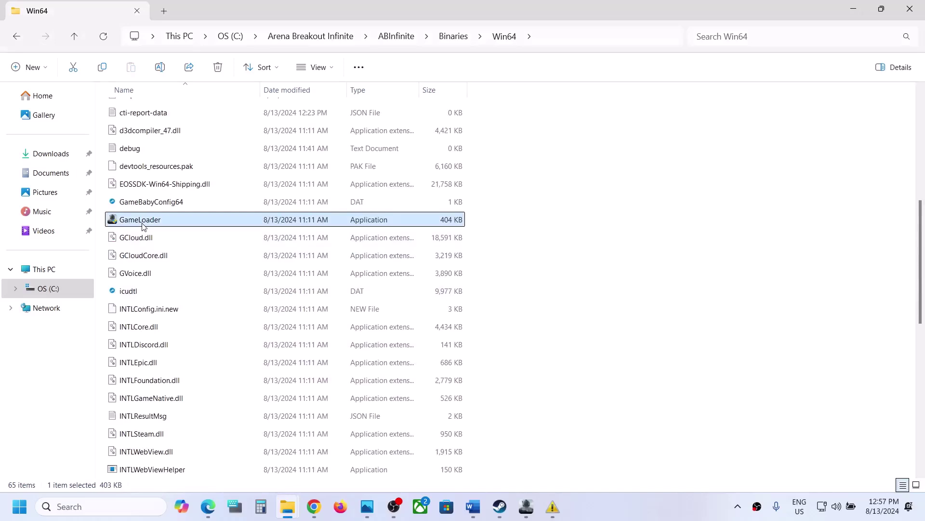
{"action": "right_click", "coordinate": [143, 225]}
{"action": "left_click", "coordinate": [192, 315]}
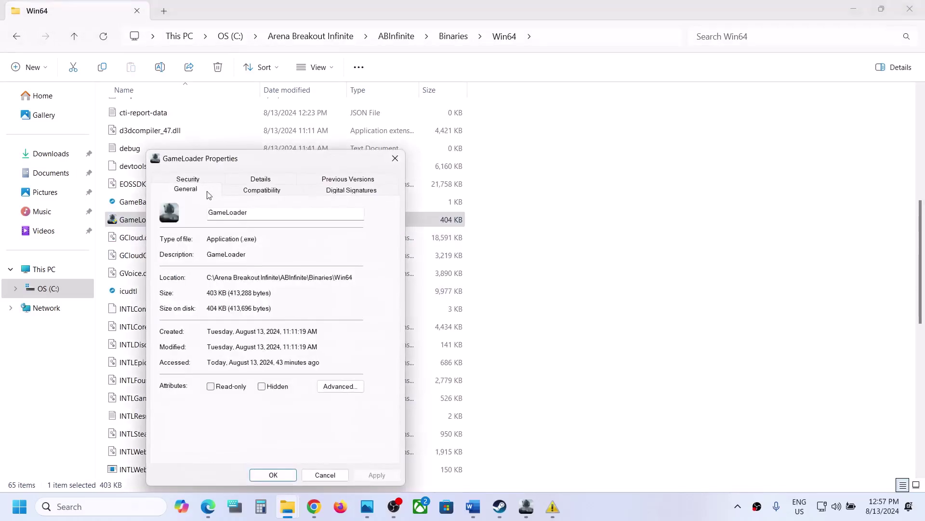
{"action": "left_click", "coordinate": [229, 194]}
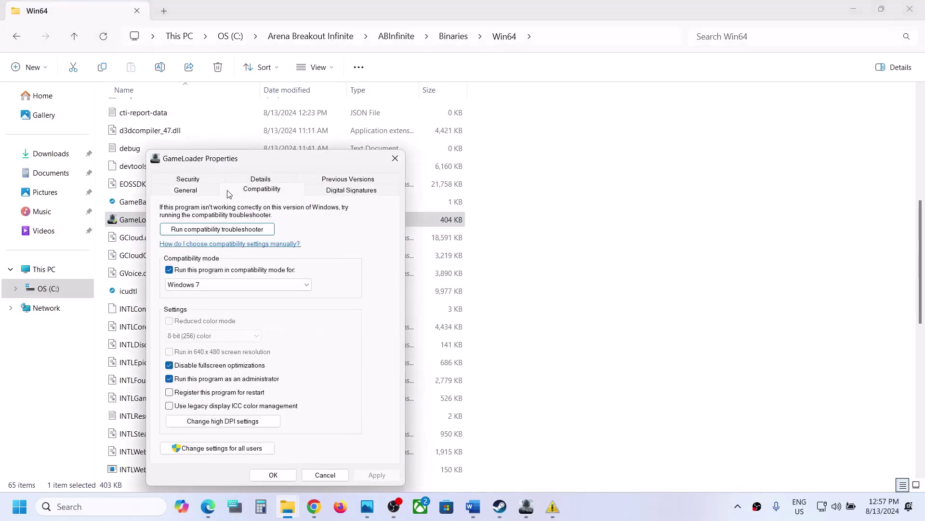
{"action": "left_click", "coordinate": [169, 270]}
{"action": "left_click", "coordinate": [169, 366]}
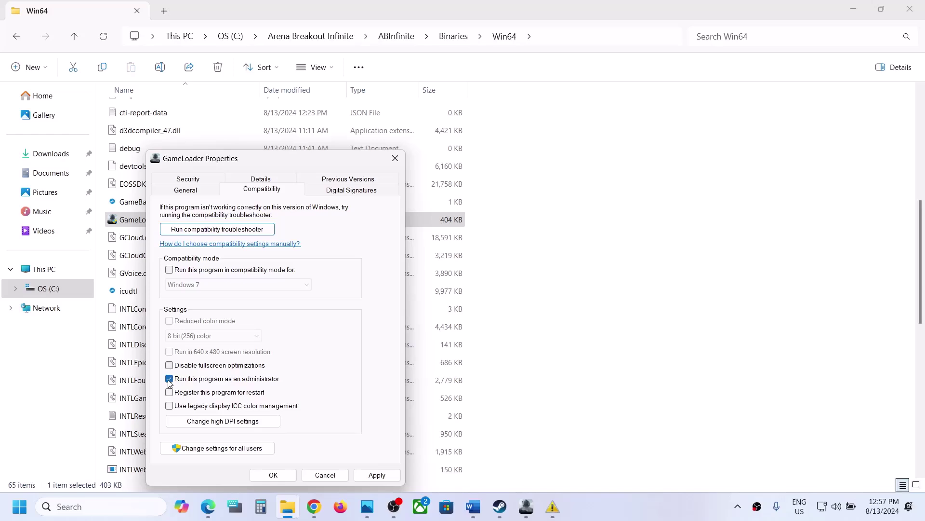
{"action": "left_click", "coordinate": [377, 474]}
{"action": "left_click", "coordinate": [273, 475]}
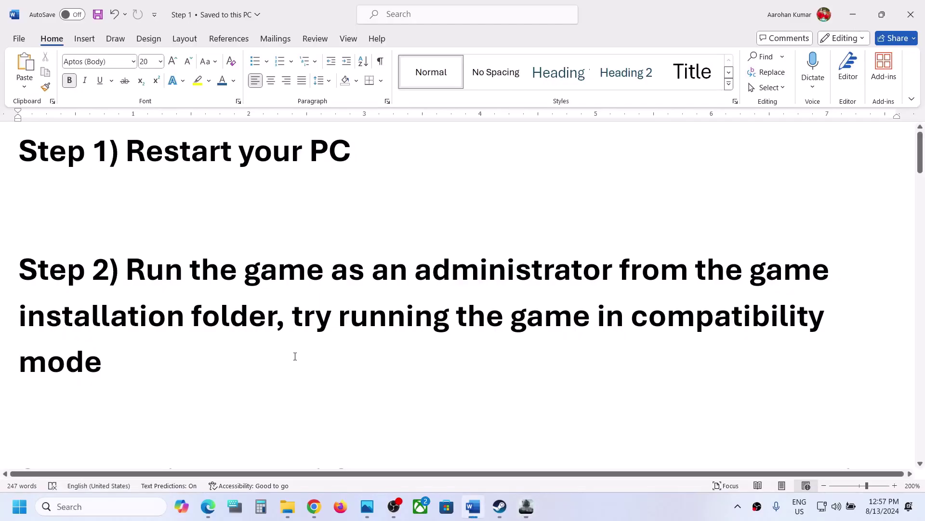
Read Step 3 of the troubleshooting document about uninstalling Anti Cheat Expert.
{"action": "scroll", "coordinate": [146, 362], "scroll_direction": "down", "scroll_amount": 4}
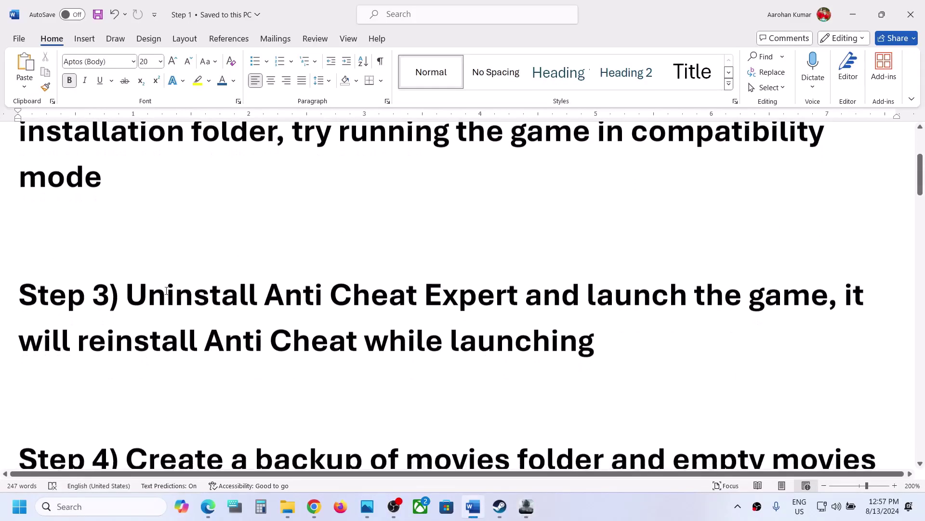
{"action": "left_click_drag", "start_coordinate": [127, 295], "coordinate": [595, 289]}
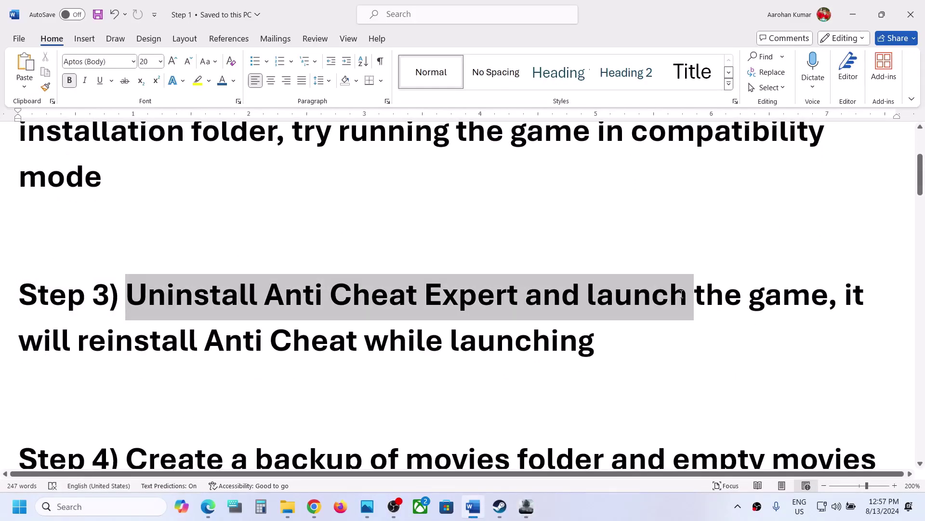
{"action": "left_click_drag", "start_coordinate": [682, 295], "coordinate": [689, 293]}
Switch to the Arena Breakout Infinite launcher and open the game's installation folder in File Explorer.
{"action": "left_click", "coordinate": [526, 507]}
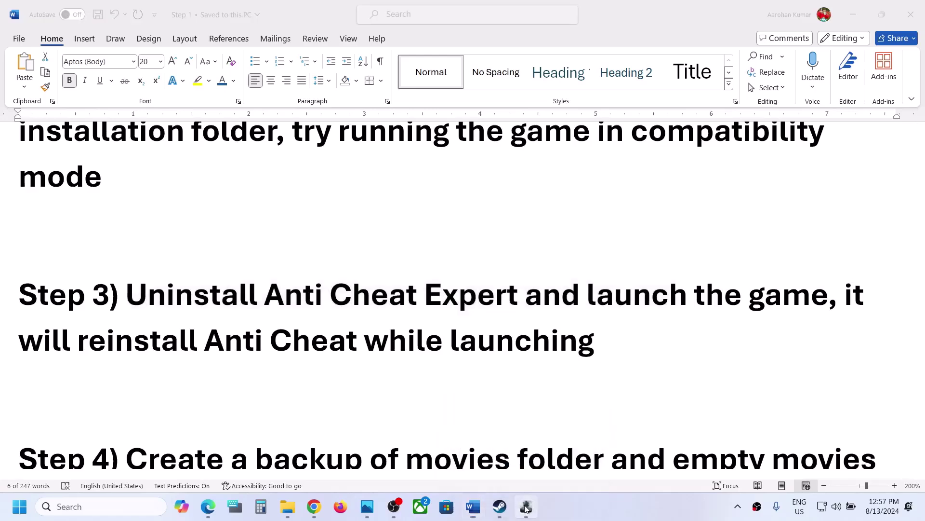
{"action": "left_click", "coordinate": [176, 462]}
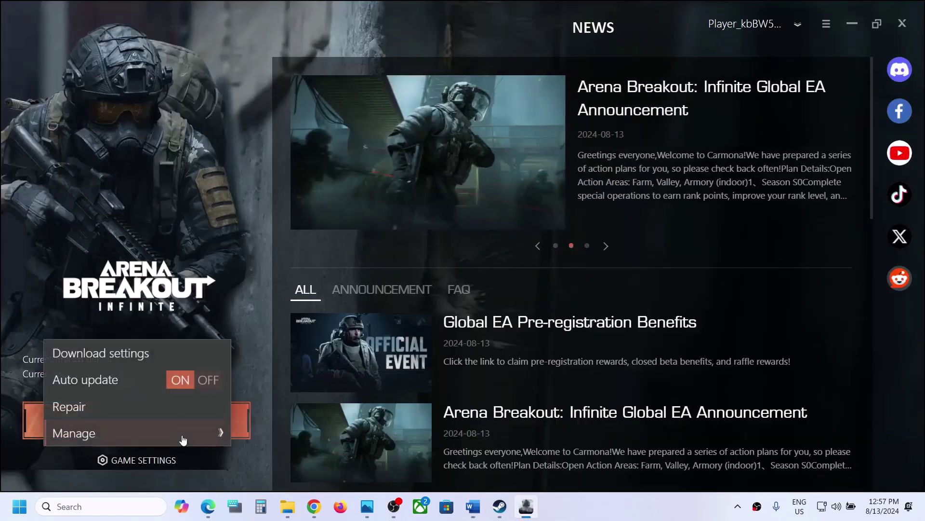
{"action": "mouse_move", "coordinate": [168, 435]}
{"action": "left_click", "coordinate": [273, 415]}
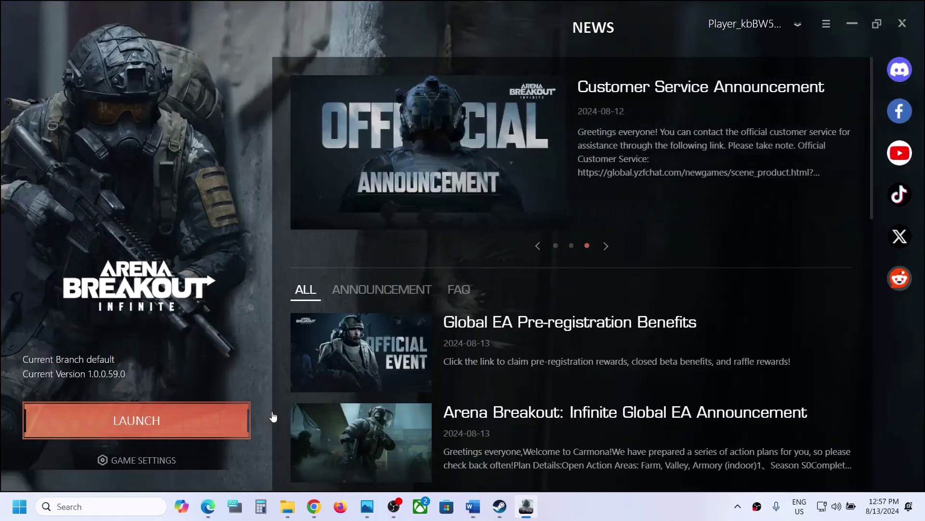
{"action": "mouse_move", "coordinate": [297, 510]}
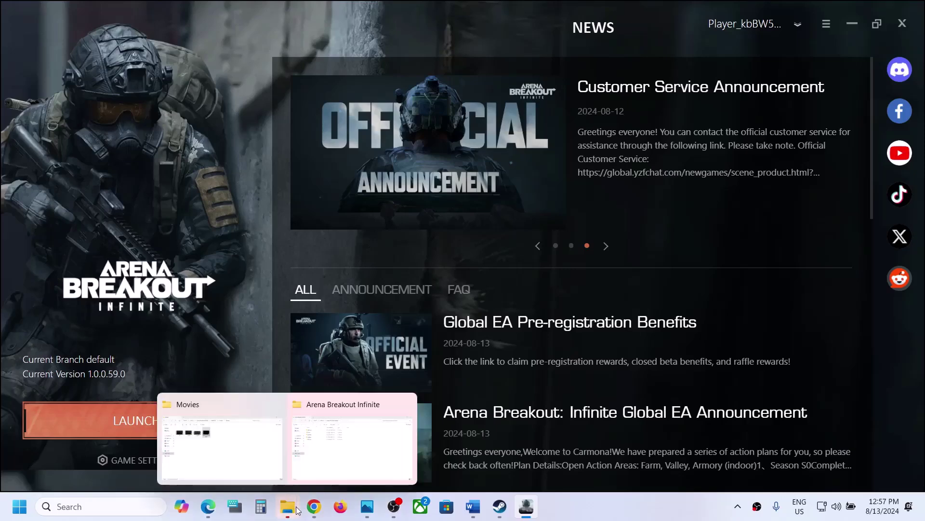
{"action": "left_click", "coordinate": [352, 443]}
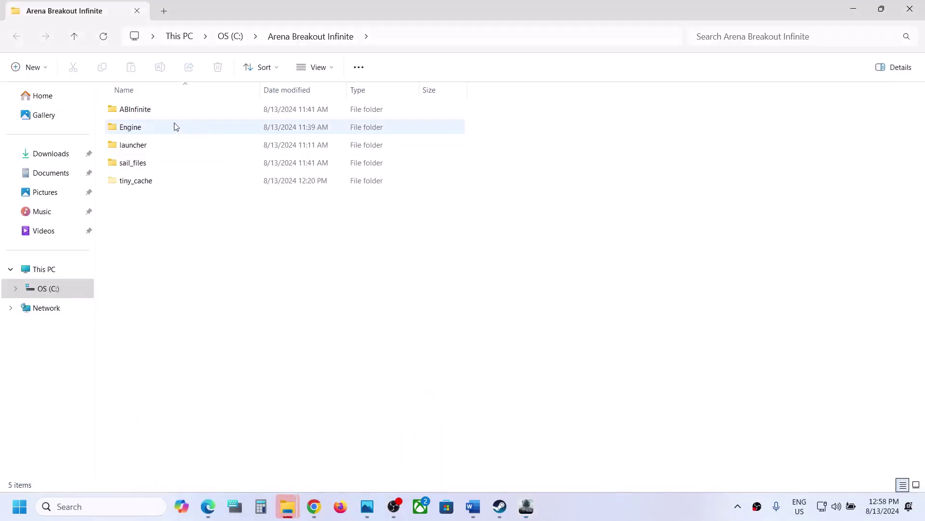
{"action": "double_click", "coordinate": [139, 128]}
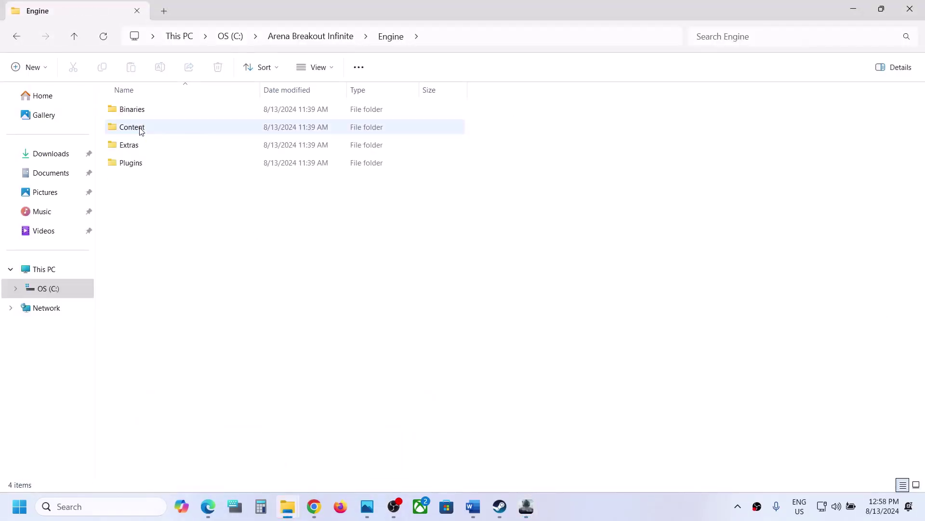
{"action": "double_click", "coordinate": [141, 111]}
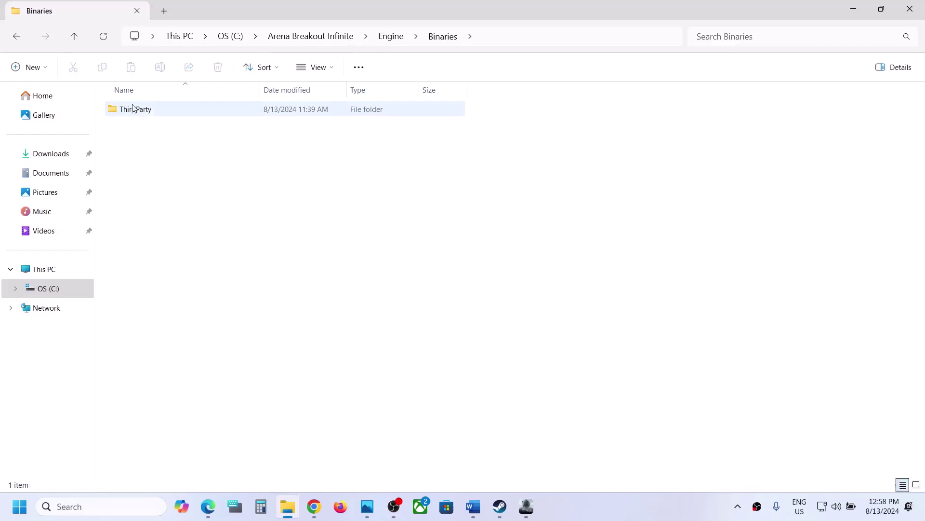
{"action": "left_click", "coordinate": [77, 41]}
{"action": "left_click", "coordinate": [78, 41]}
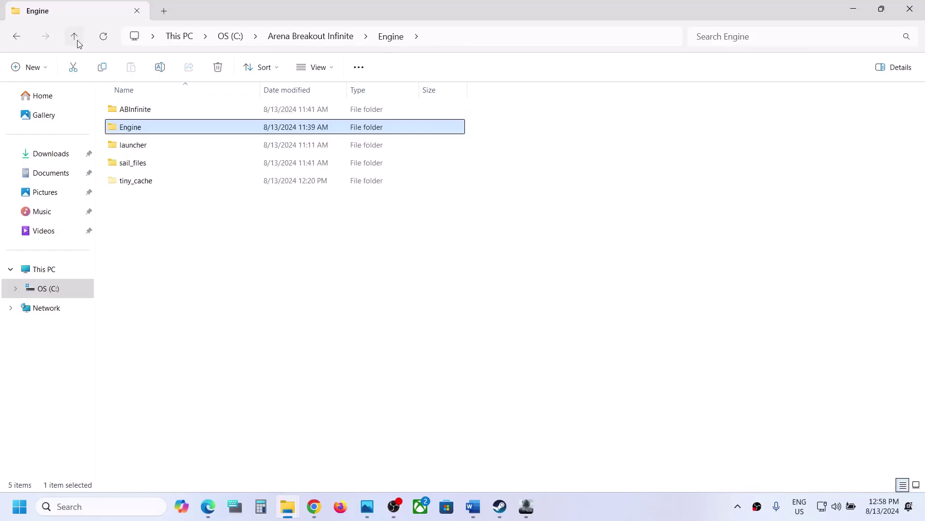
Open the AntiCheatExpert folder inside ABInfinite > Binaries > Win64.
{"action": "double_click", "coordinate": [134, 110]}
{"action": "double_click", "coordinate": [150, 110]}
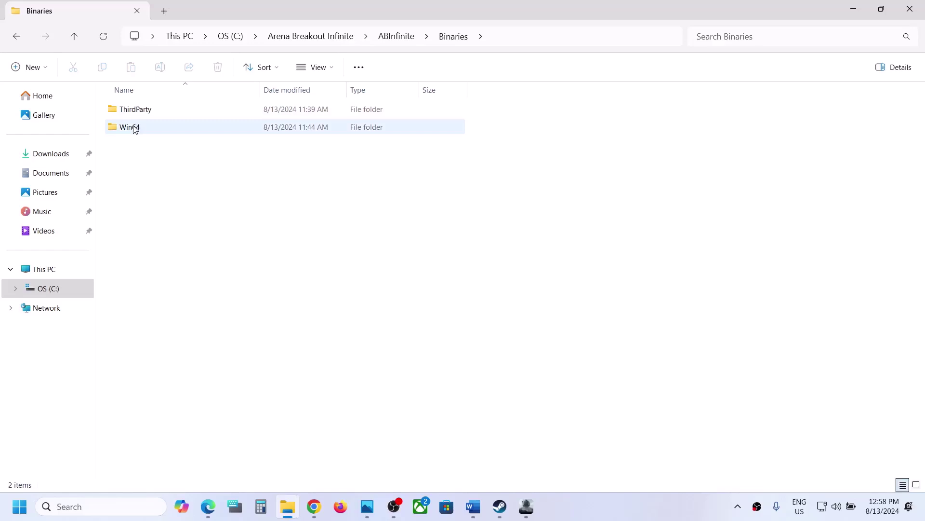
{"action": "double_click", "coordinate": [135, 128]}
{"action": "left_click", "coordinate": [152, 116]}
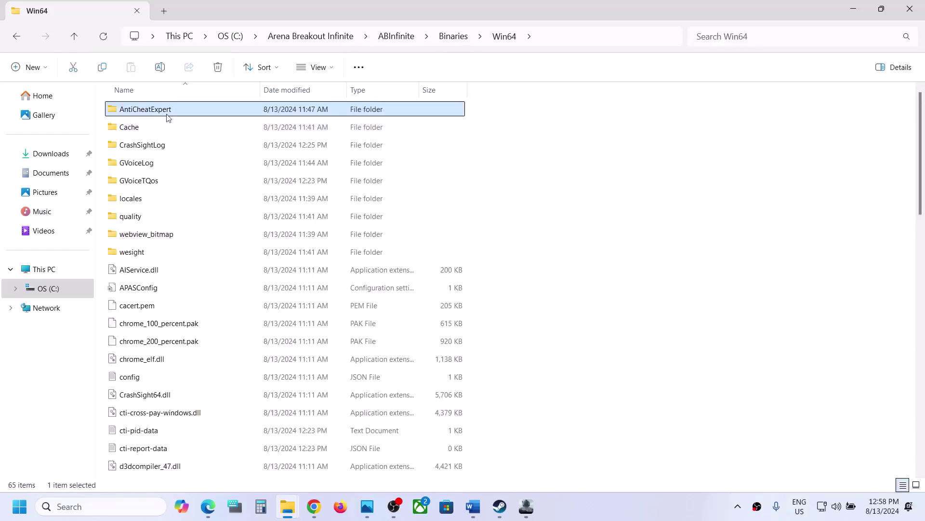
{"action": "double_click", "coordinate": [170, 114]}
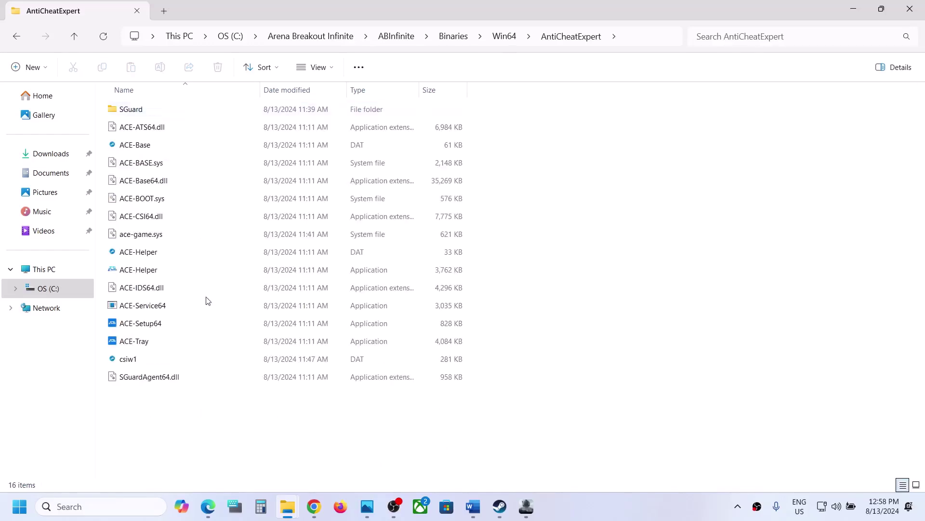
Run ACE-Setup64 and confirm the uninstallation of AntiCheatExpert.
{"action": "left_click", "coordinate": [138, 330]}
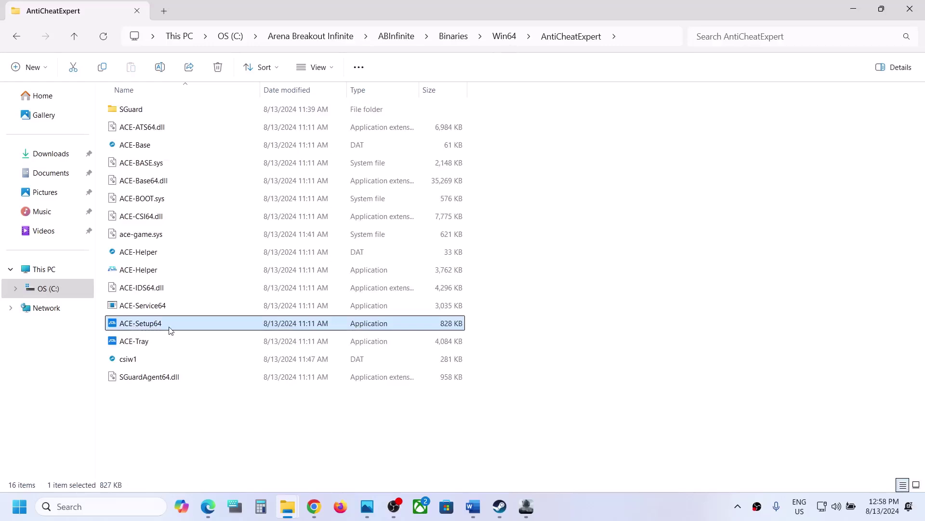
{"action": "double_click", "coordinate": [158, 327]}
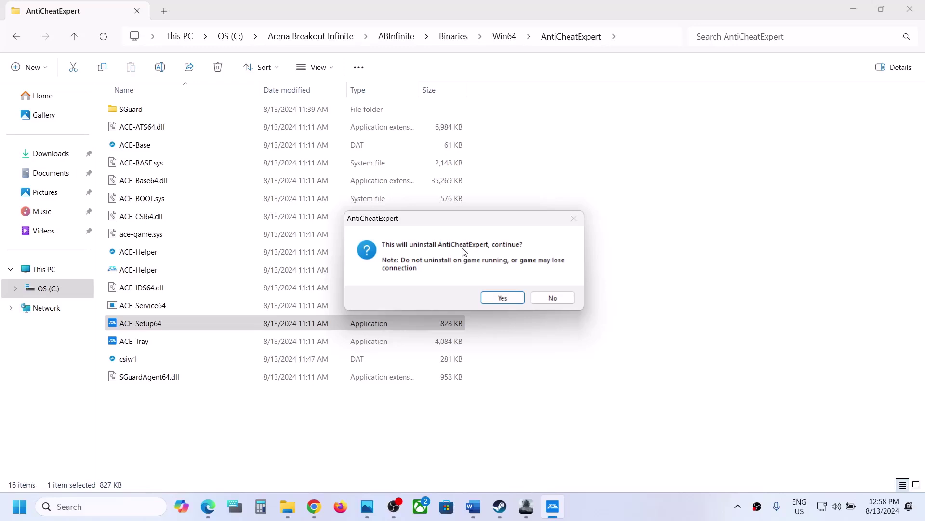
{"action": "left_click", "coordinate": [503, 298]}
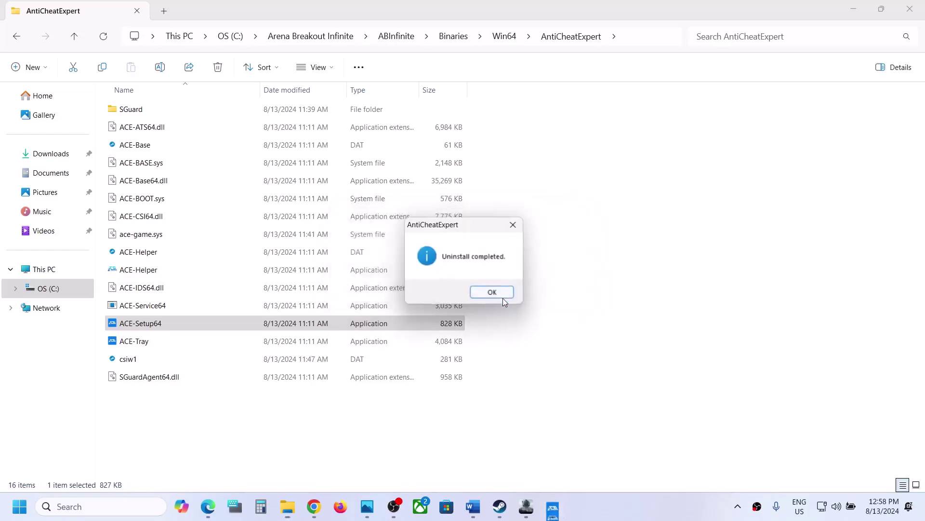
Close the uninstall message and launch Arena Breakout Infinite from its launcher to reinstall AntiCheatExpert.
{"action": "left_click", "coordinate": [498, 295]}
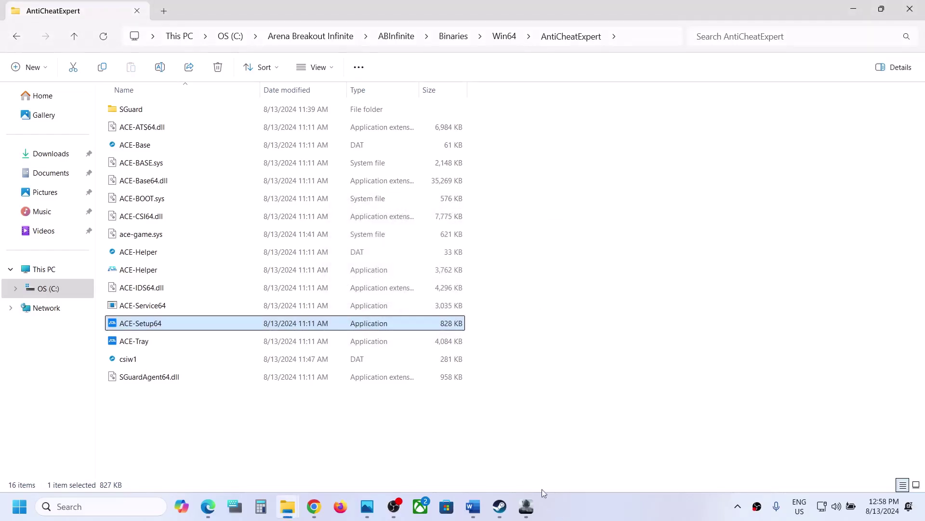
{"action": "left_click", "coordinate": [526, 506]}
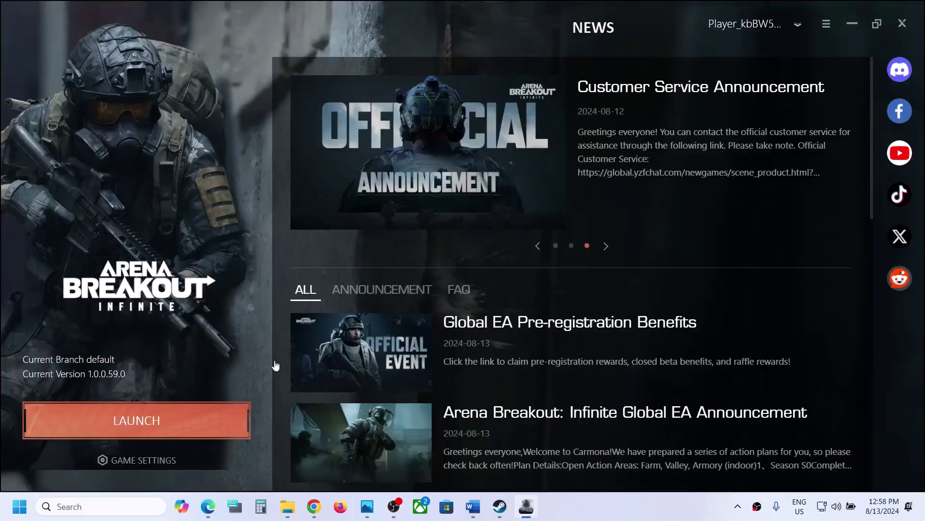
{"action": "left_click", "coordinate": [166, 417]}
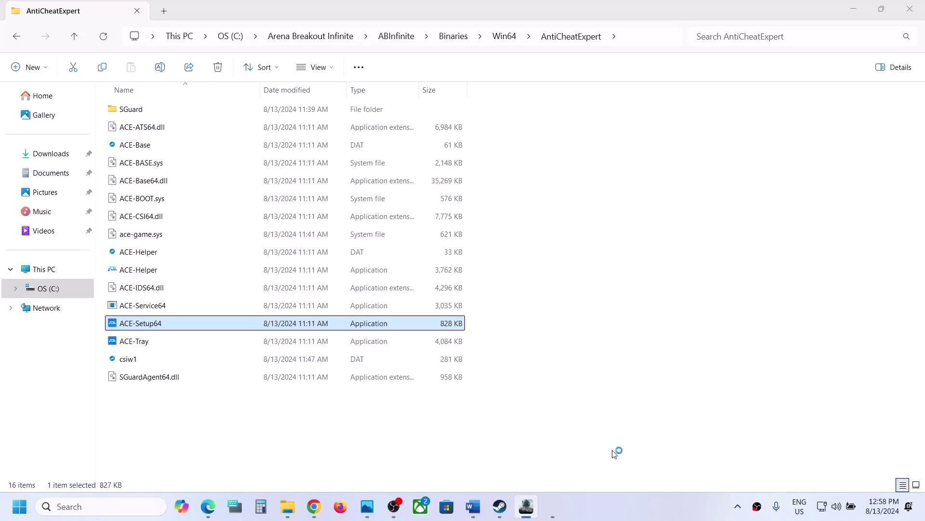
{"action": "left_click", "coordinate": [558, 510]}
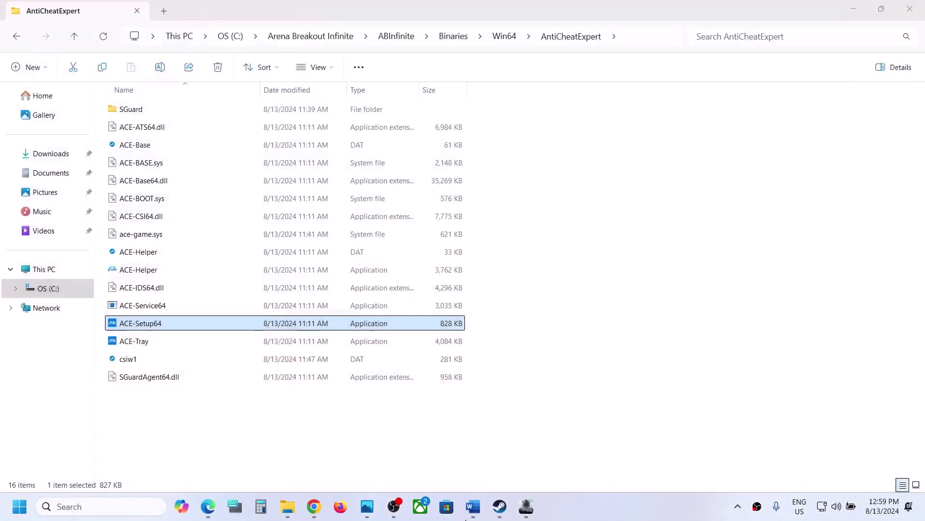
Switch to the Word troubleshooting document and read Step 4 about backing up and emptying the movies folder.
{"action": "left_click", "coordinate": [469, 511]}
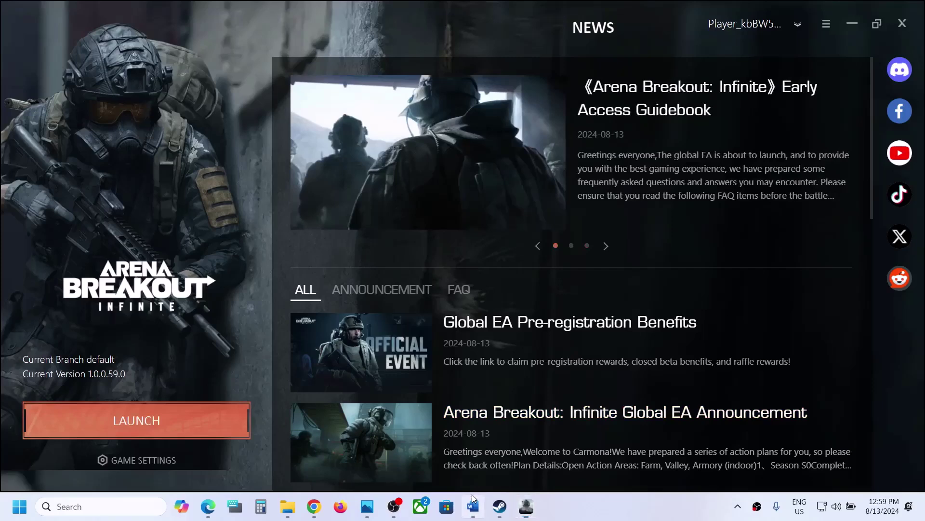
{"action": "left_click", "coordinate": [473, 494]}
{"action": "scroll", "coordinate": [324, 318], "scroll_direction": "down", "scroll_amount": 4}
{"action": "scroll", "coordinate": [324, 318], "scroll_direction": "up", "scroll_amount": 1}
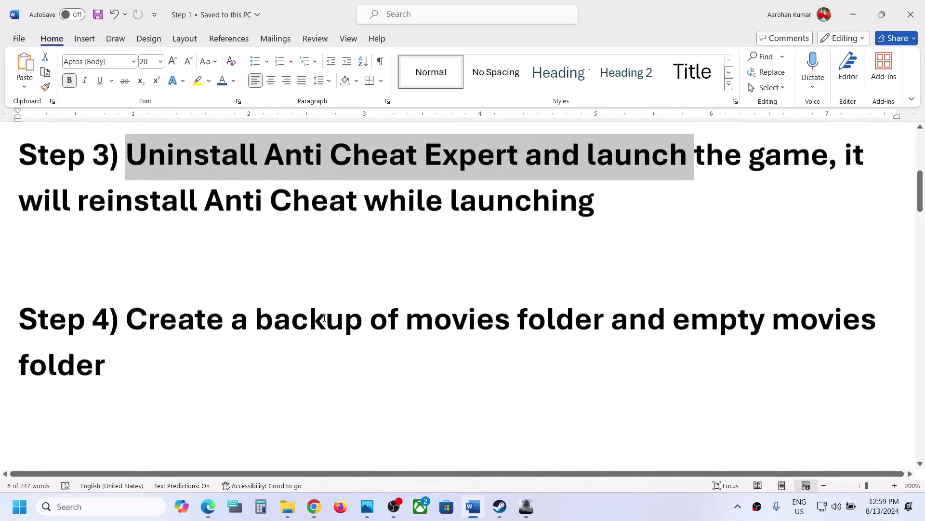
{"action": "left_click_drag", "start_coordinate": [132, 321], "coordinate": [194, 371]}
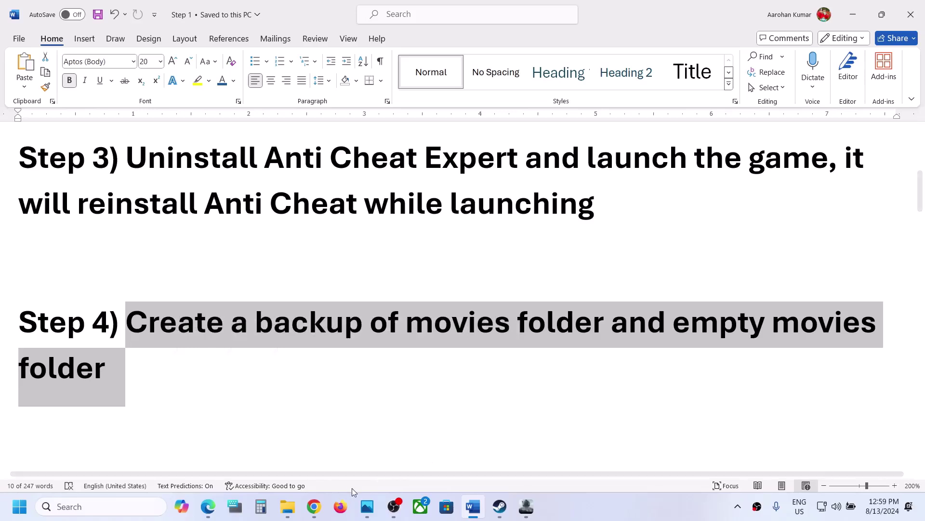
Switch back to File Explorer and open the Movies folder inside Arena Breakout Infinite > ABInfinite > Content.
{"action": "mouse_move", "coordinate": [292, 509]}
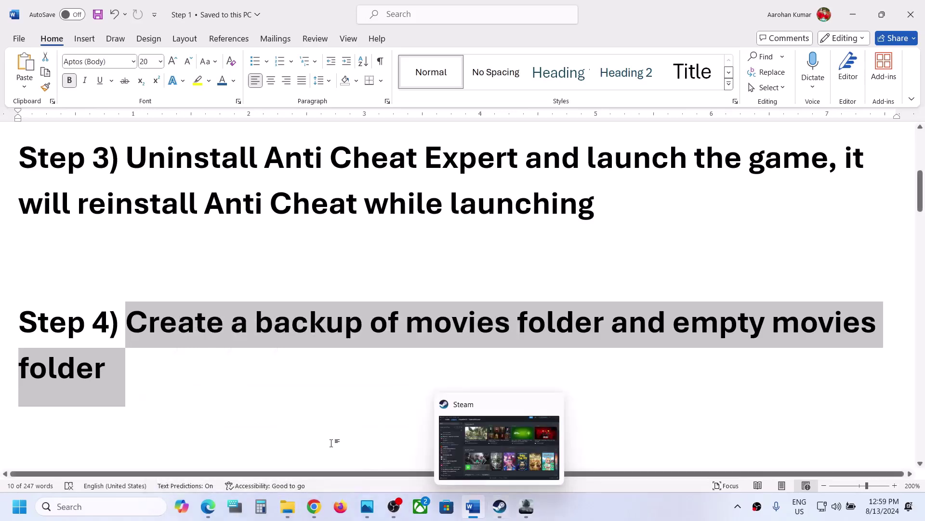
{"action": "left_click", "coordinate": [345, 454]}
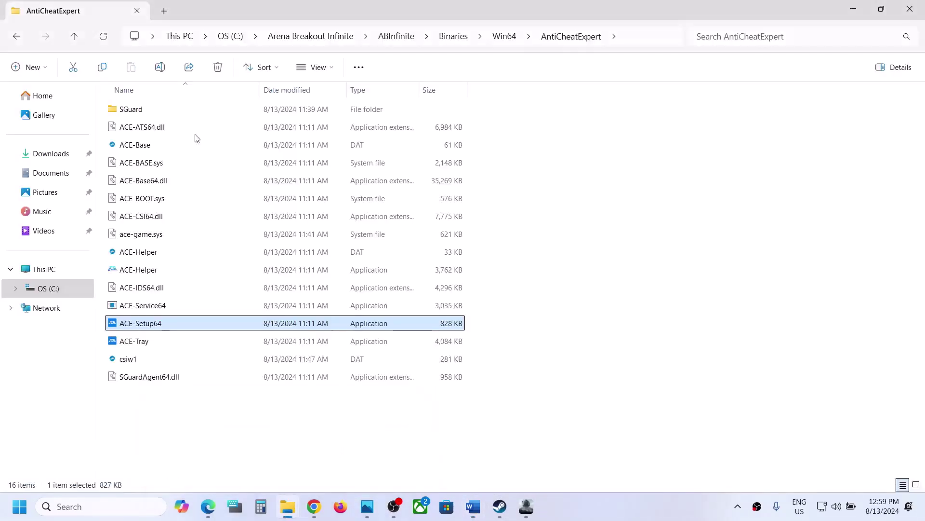
{"action": "left_click", "coordinate": [76, 38]}
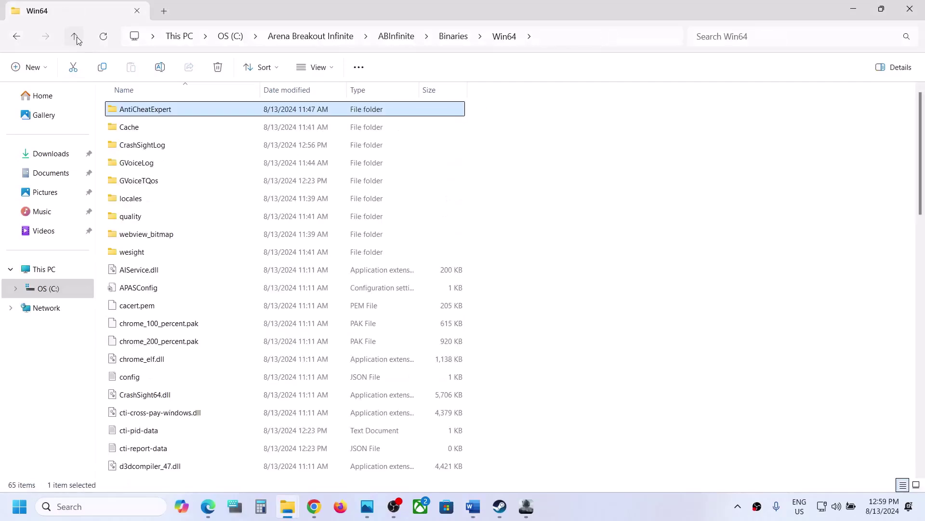
{"action": "left_click", "coordinate": [75, 39]}
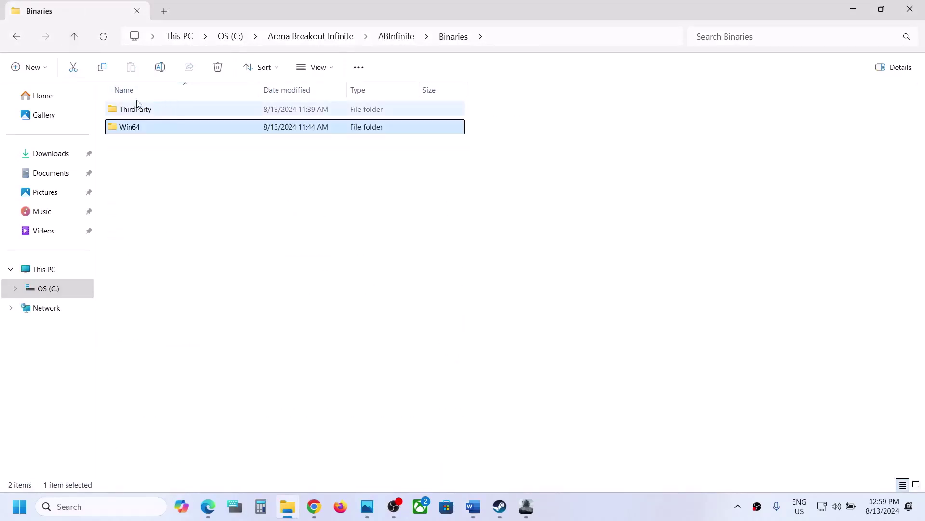
{"action": "left_click", "coordinate": [74, 37]}
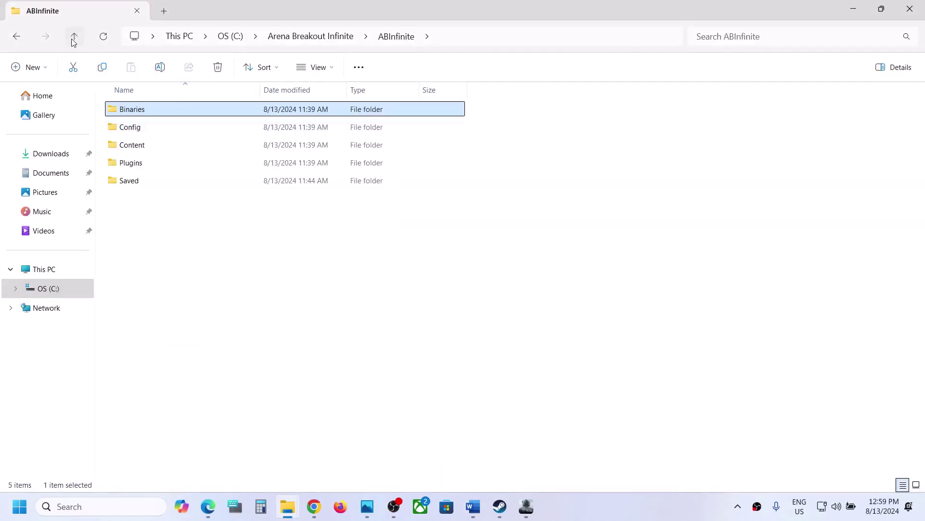
{"action": "left_click", "coordinate": [79, 42]}
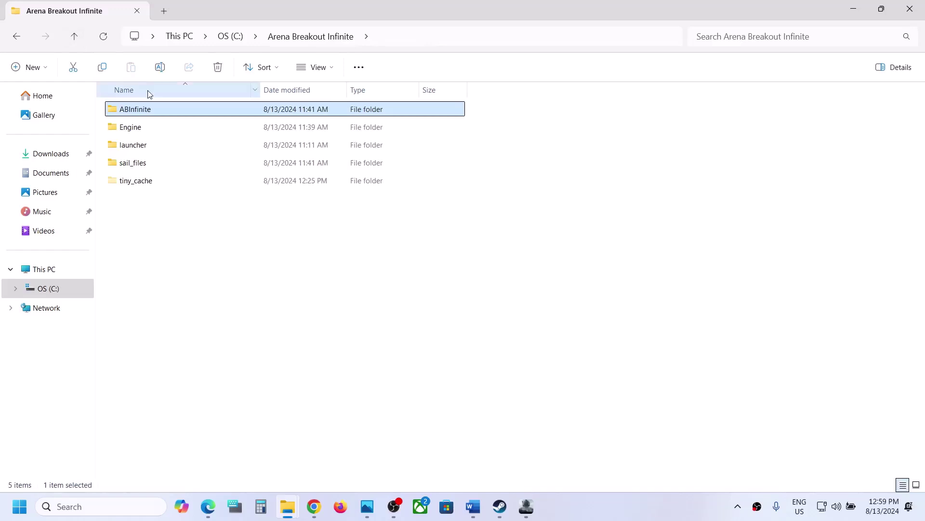
{"action": "double_click", "coordinate": [133, 113]}
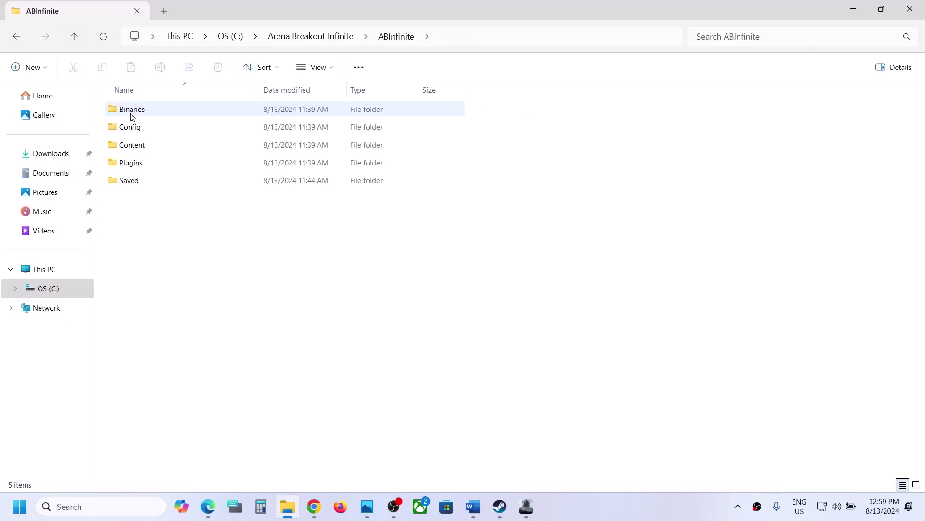
{"action": "double_click", "coordinate": [132, 144]}
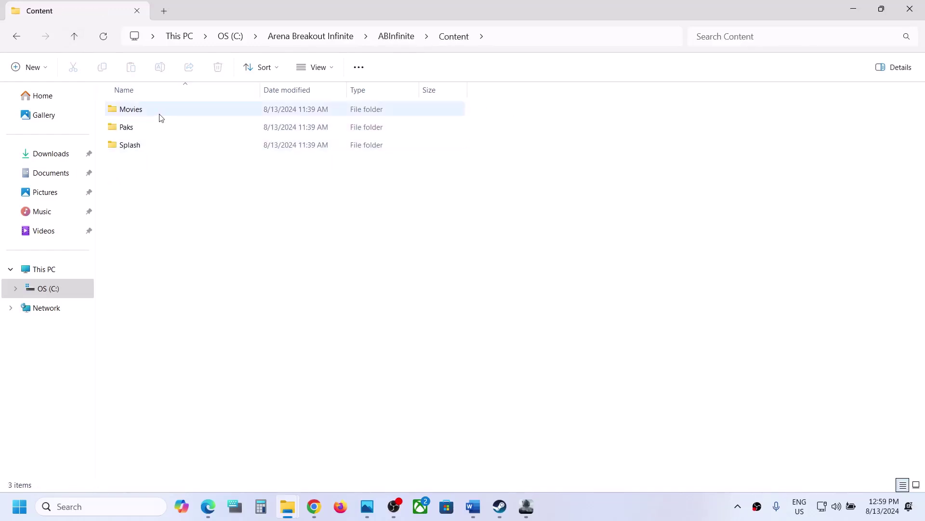
{"action": "left_click", "coordinate": [140, 111]}
{"action": "double_click", "coordinate": [149, 110]}
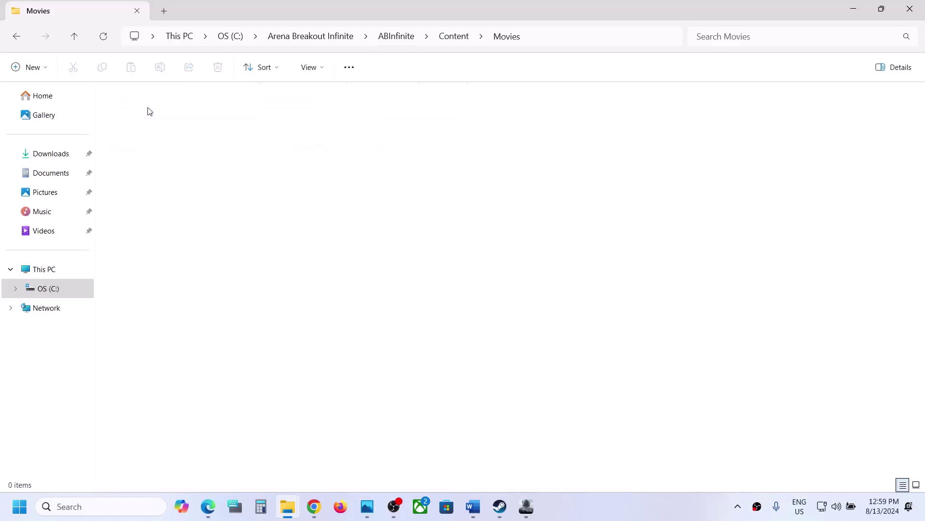
Copy the CG, LoginCG, RookieCG and WarningAndCopyright videos for a backup.
{"action": "left_click_drag", "start_coordinate": [474, 135], "coordinate": [127, 128]}
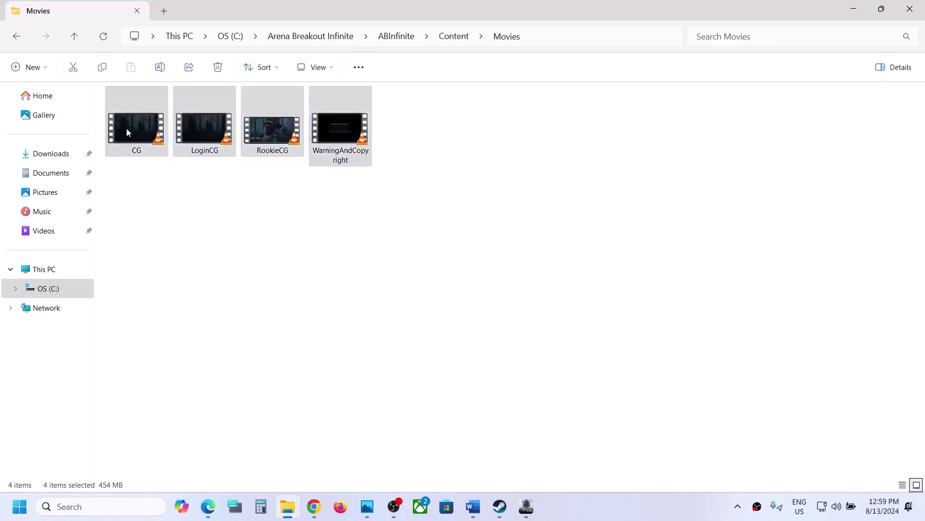
{"action": "right_click", "coordinate": [126, 128]}
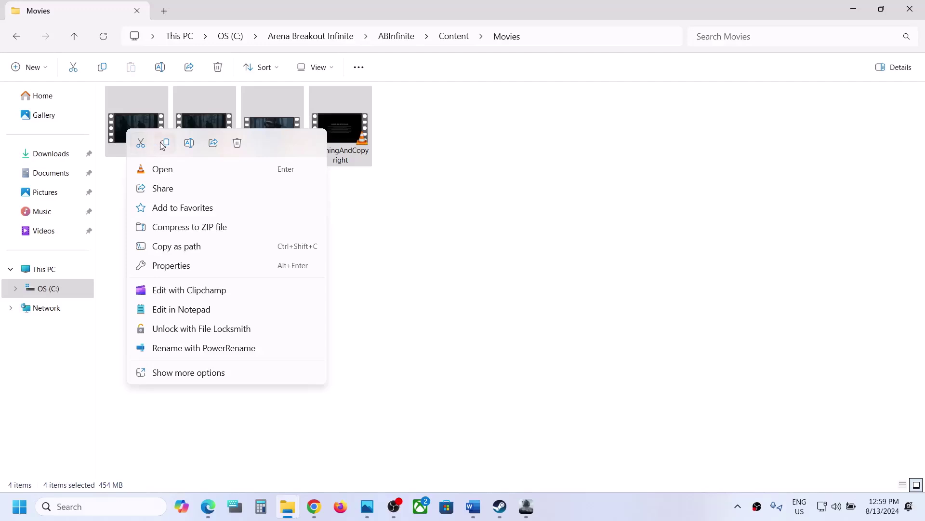
{"action": "left_click", "coordinate": [165, 143]}
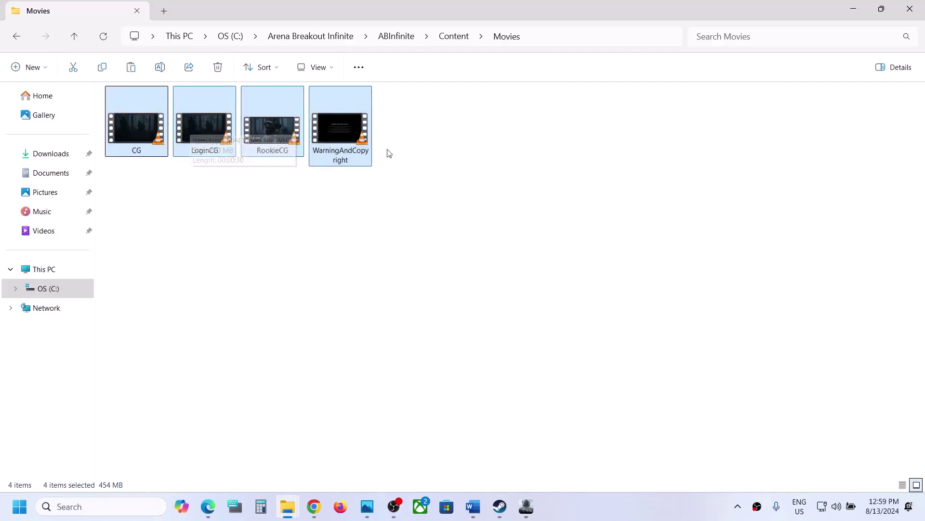
{"action": "left_click", "coordinate": [460, 143]}
{"action": "left_click_drag", "start_coordinate": [465, 142], "coordinate": [111, 141]}
{"action": "right_click", "coordinate": [137, 142]}
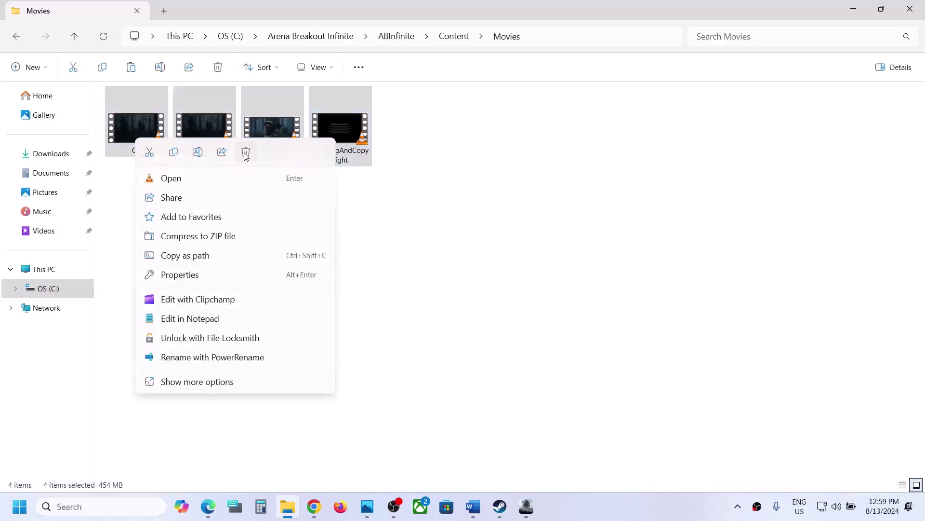
{"action": "left_click", "coordinate": [475, 196]}
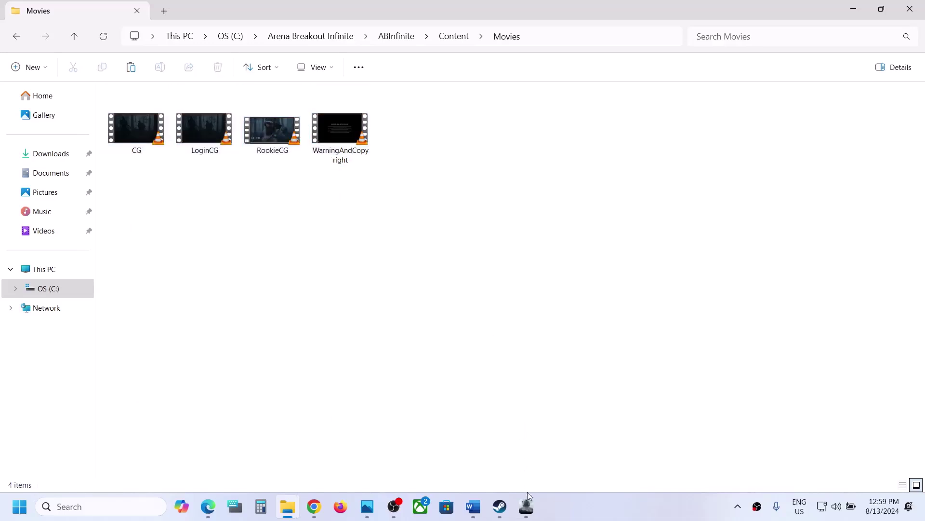
Return to the Word document and read Step 5 about allowing the game exe through antivirus, controlled folder access and firewall.
{"action": "left_click", "coordinate": [527, 506]}
{"action": "left_click", "coordinate": [473, 506]}
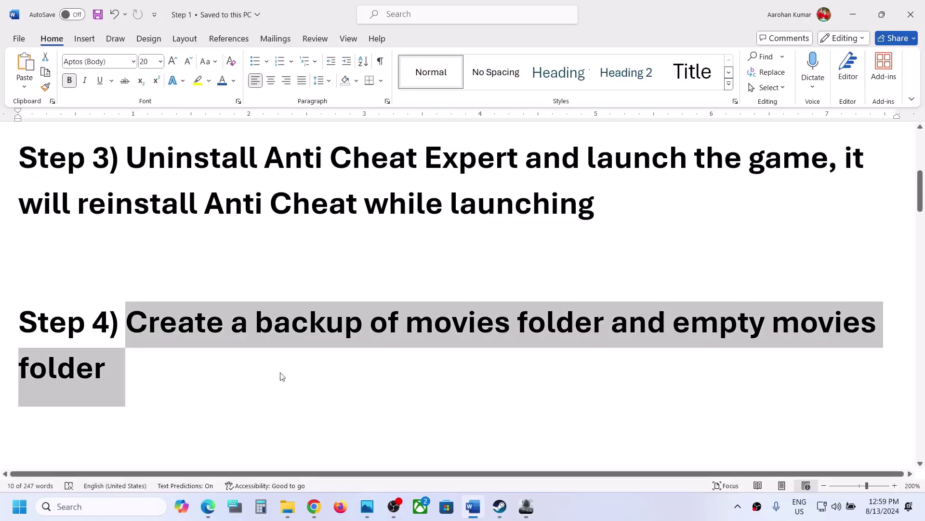
{"action": "scroll", "coordinate": [282, 376], "scroll_direction": "down", "scroll_amount": 5}
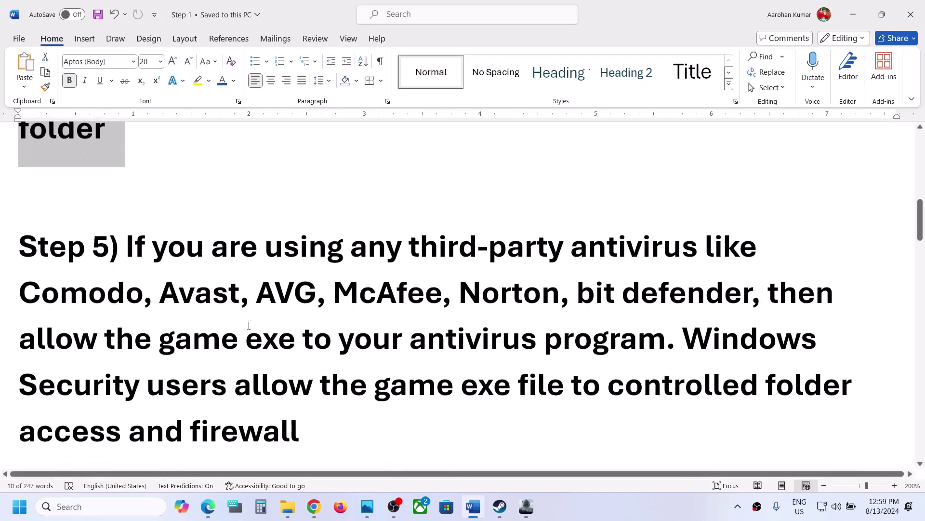
{"action": "left_click_drag", "start_coordinate": [130, 249], "coordinate": [329, 326]}
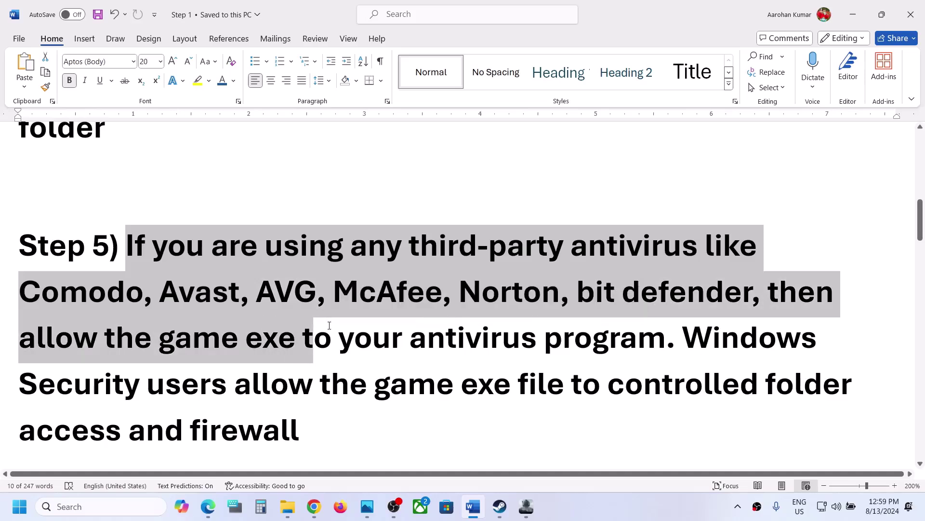
{"action": "left_click", "coordinate": [331, 332]}
{"action": "left_click_drag", "start_coordinate": [444, 344], "coordinate": [662, 340]}
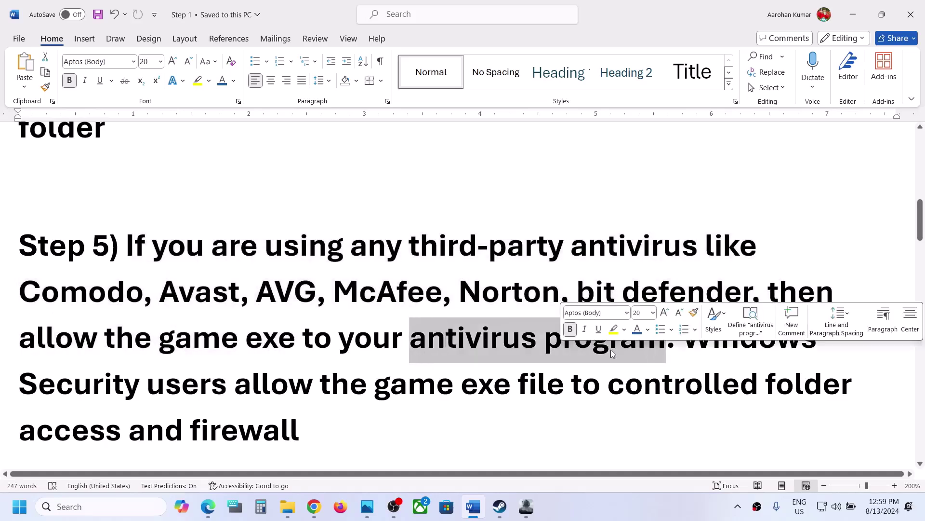
{"action": "scroll", "coordinate": [451, 404], "scroll_direction": "down", "scroll_amount": 1}
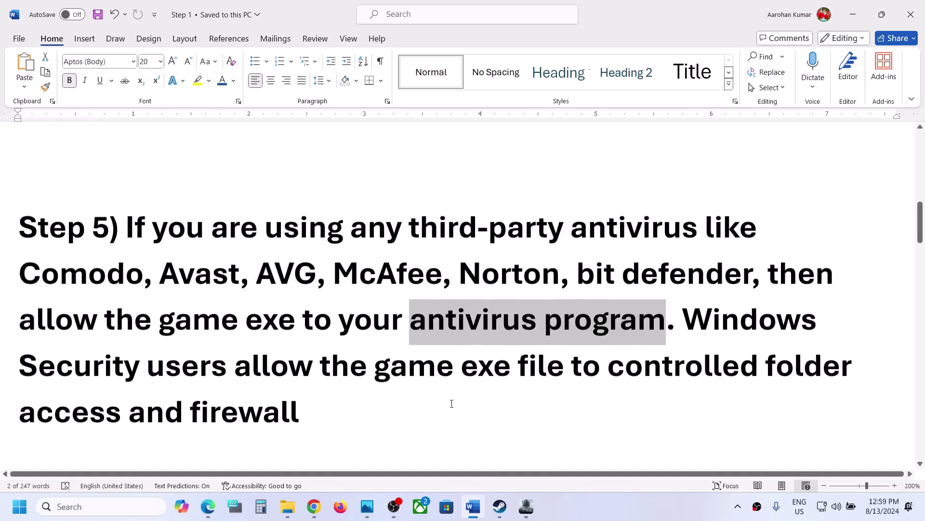
{"action": "left_click_drag", "start_coordinate": [687, 308], "coordinate": [750, 379]}
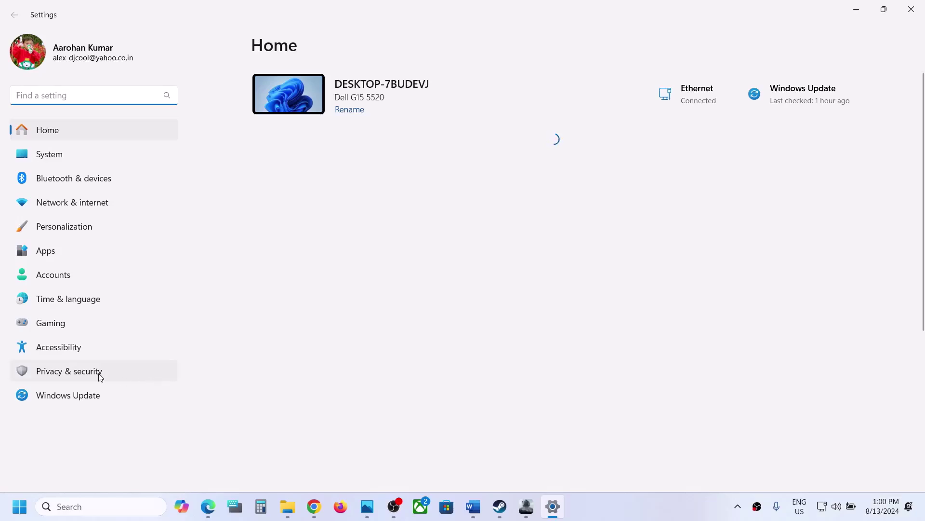
In Windows Settings, open Windows Security's Virus & threat protection and go to its Ransomware protection settings.
{"action": "left_click", "coordinate": [118, 374]}
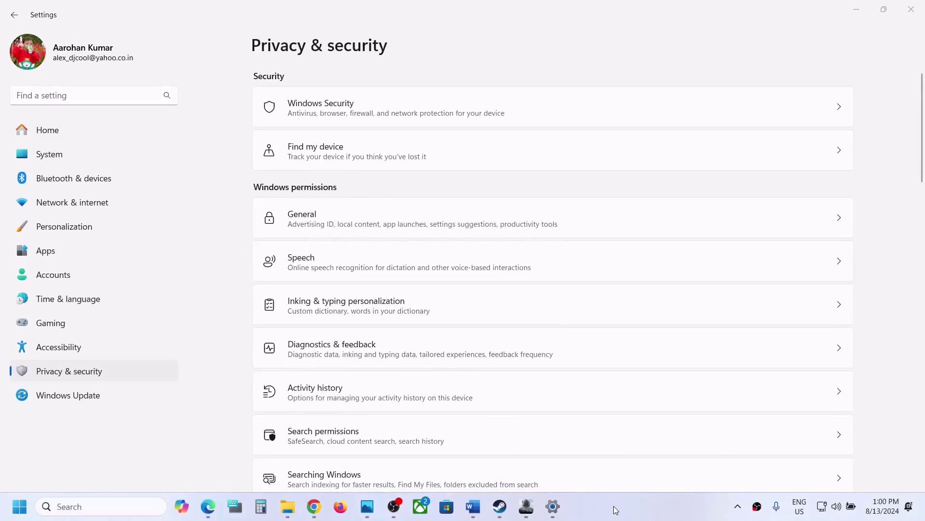
{"action": "left_click", "coordinate": [349, 112]}
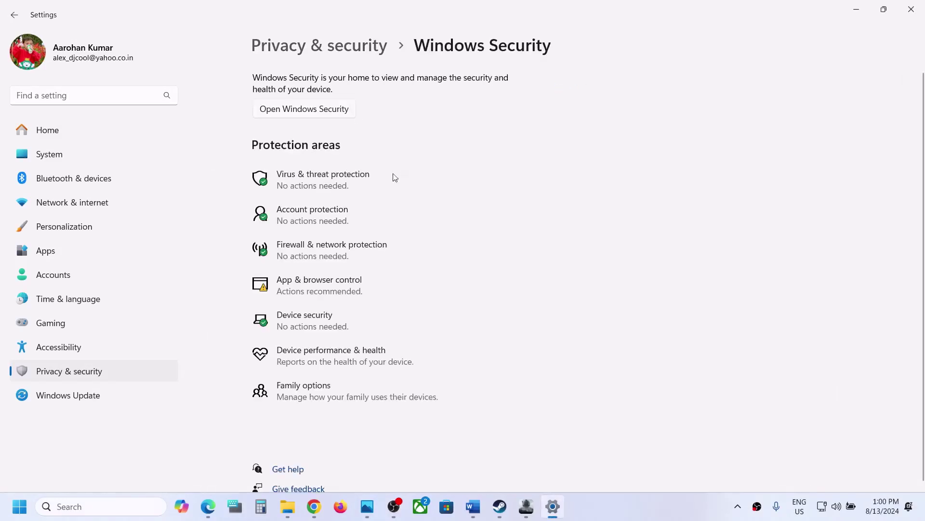
{"action": "left_click", "coordinate": [361, 179]}
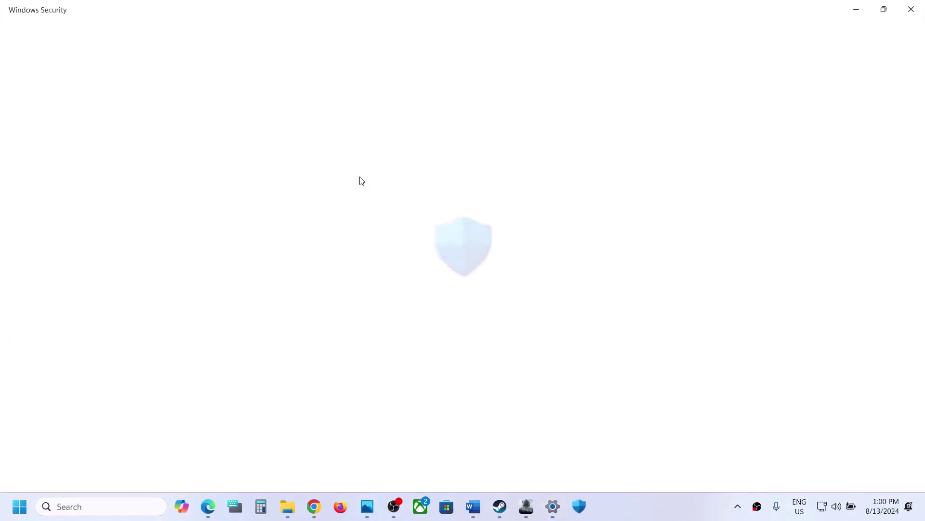
{"action": "scroll", "coordinate": [363, 324], "scroll_direction": "down", "scroll_amount": 3}
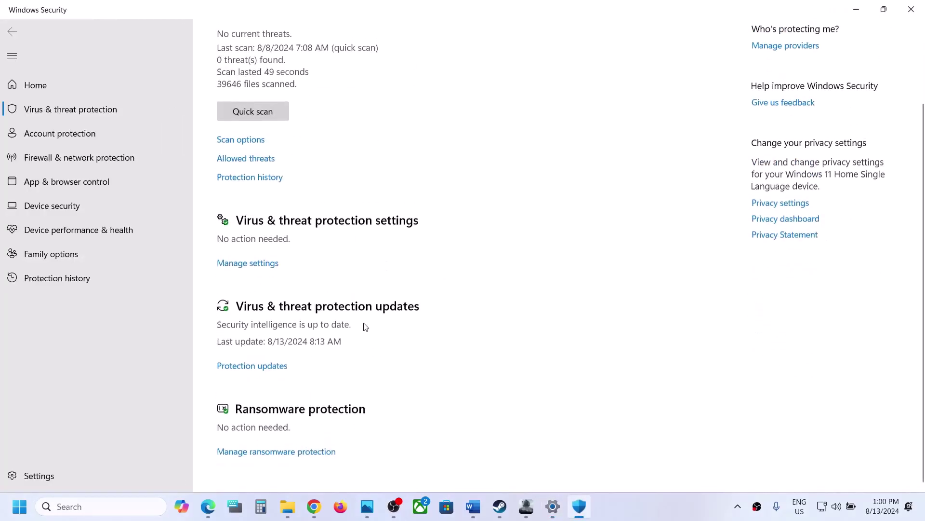
{"action": "left_click", "coordinate": [296, 452]}
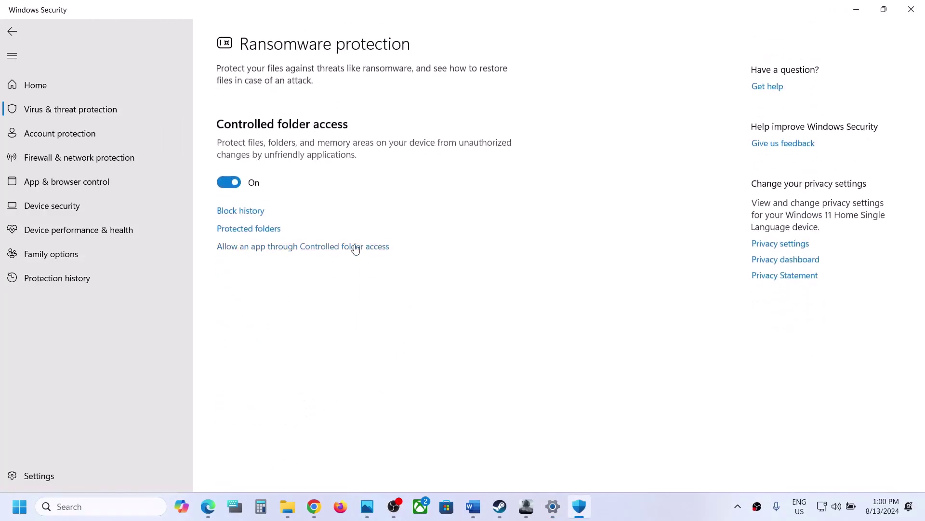
Allow UAGame.exe from C:\Arena Breakout Infinite\ABInfinite\Binaries\Win64 through Controlled folder access.
{"action": "left_click", "coordinate": [298, 247]}
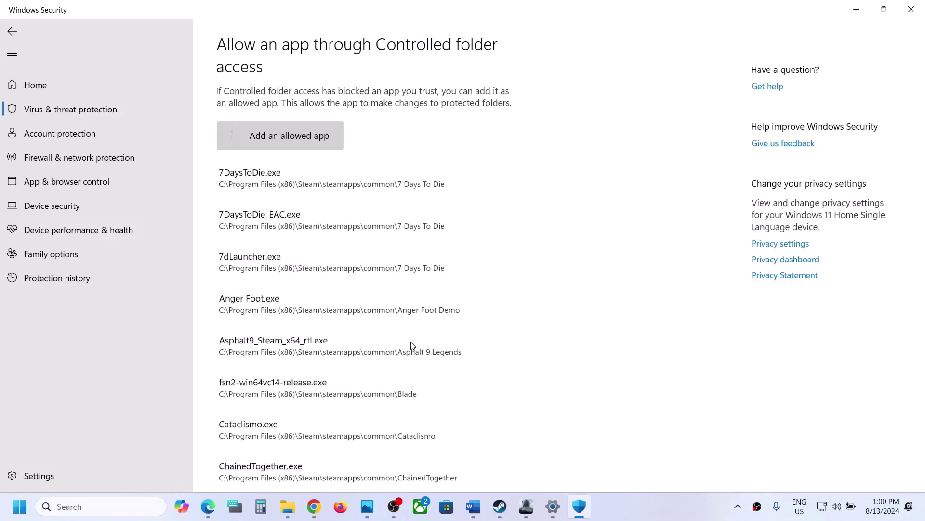
{"action": "left_click", "coordinate": [294, 134]}
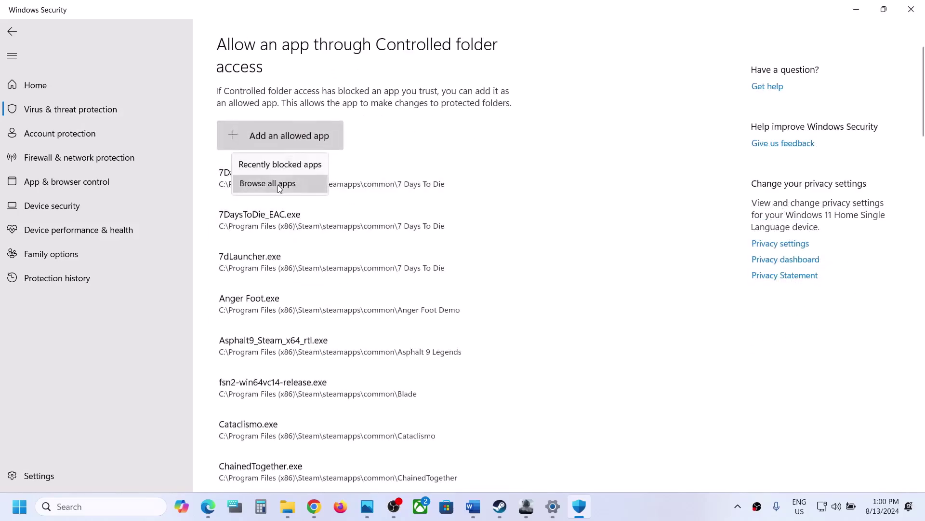
{"action": "left_click", "coordinate": [278, 184]}
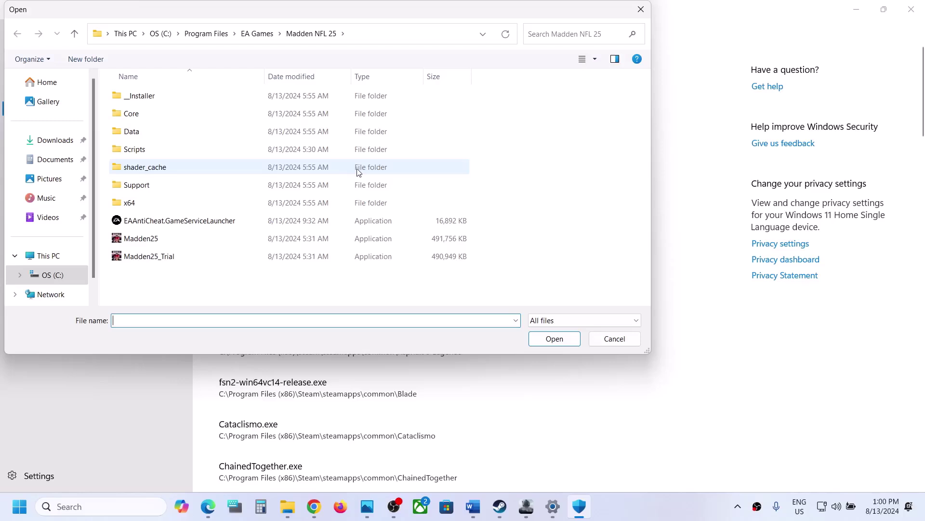
{"action": "left_click", "coordinate": [62, 256]}
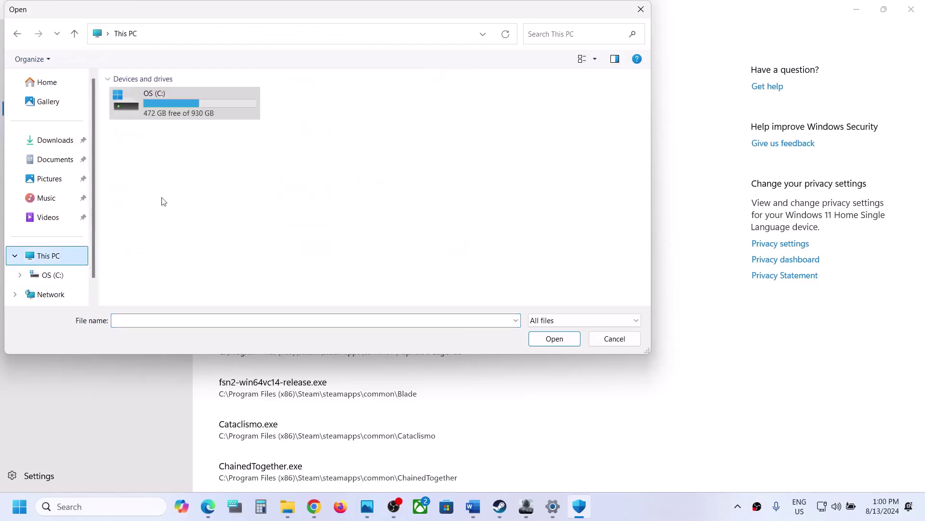
{"action": "double_click", "coordinate": [195, 110]}
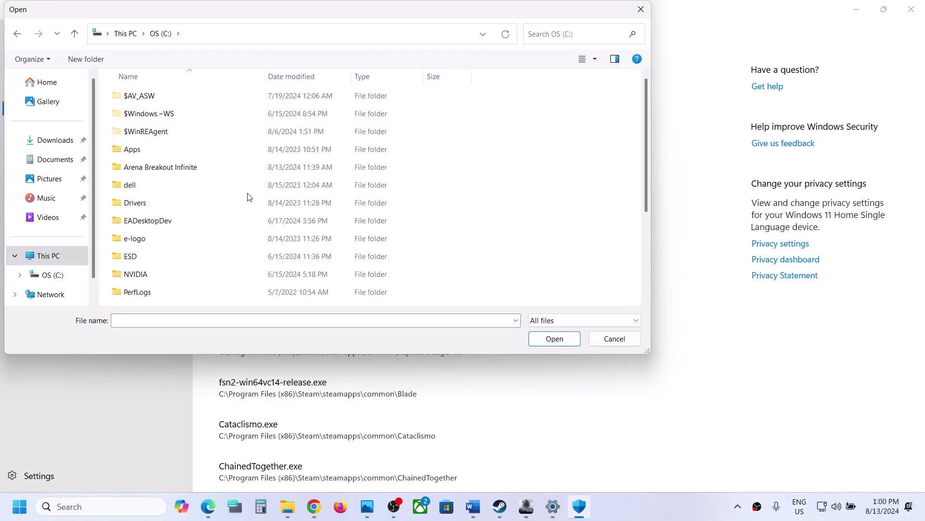
{"action": "double_click", "coordinate": [201, 173]}
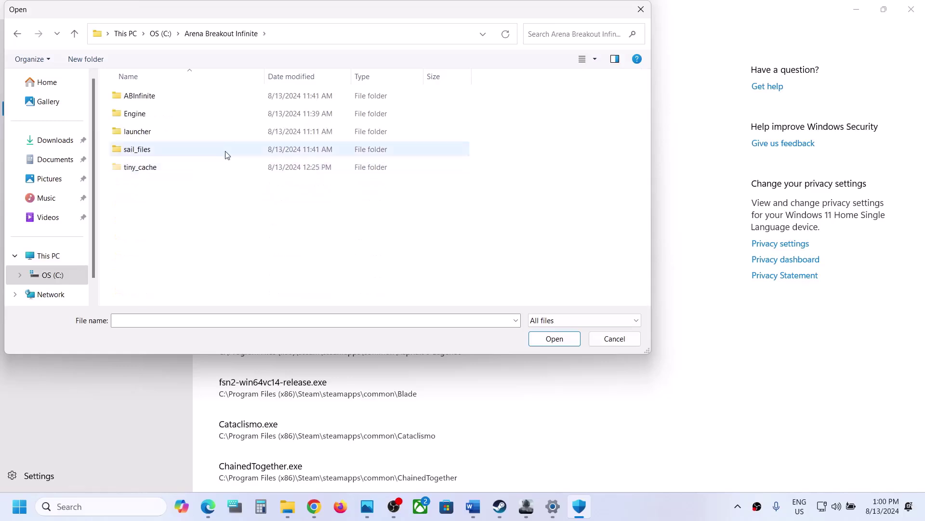
{"action": "double_click", "coordinate": [148, 100]}
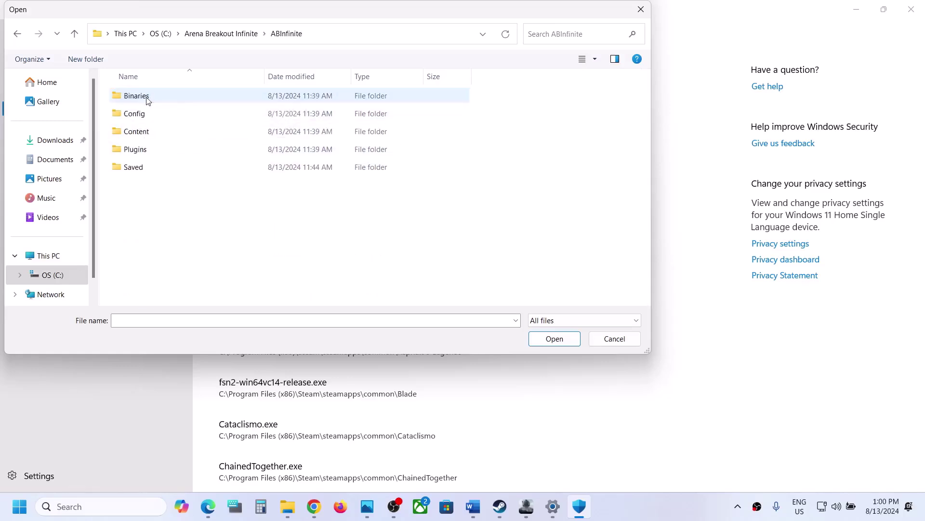
{"action": "double_click", "coordinate": [151, 103]}
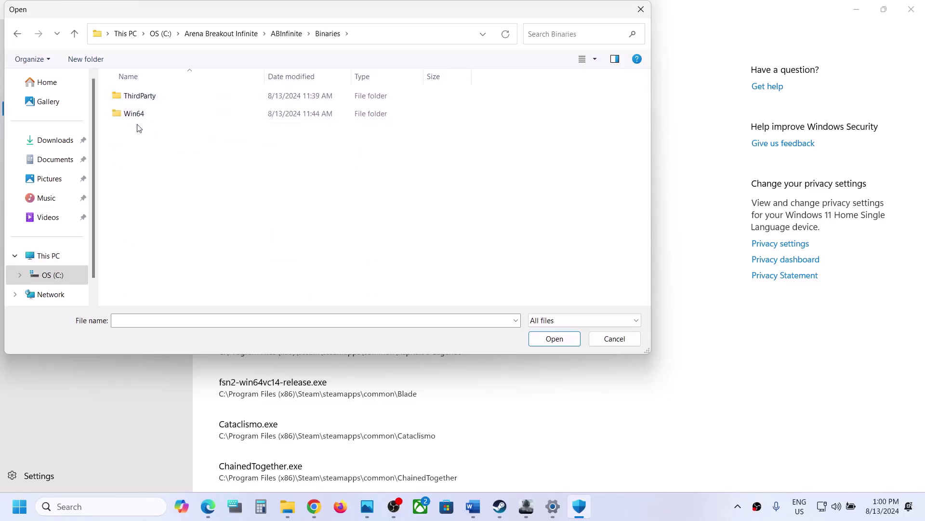
{"action": "double_click", "coordinate": [137, 118]}
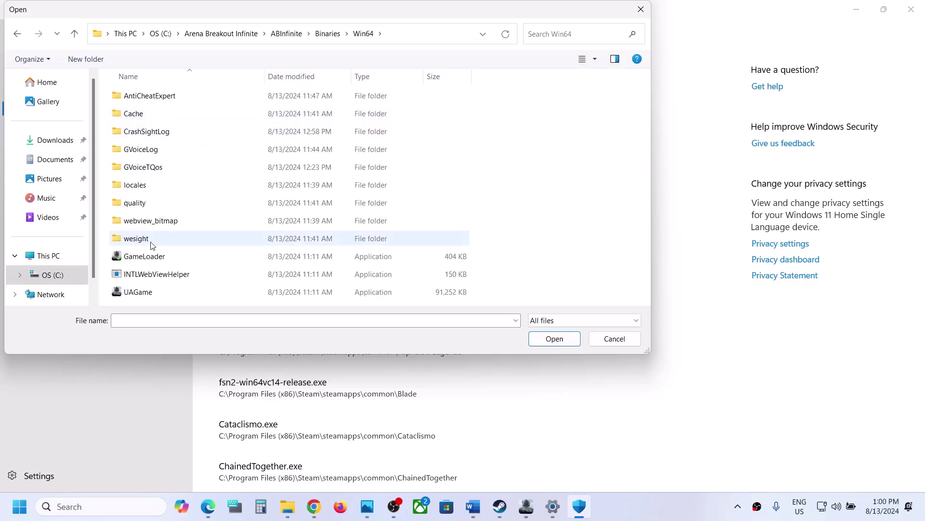
{"action": "left_click", "coordinate": [141, 288]}
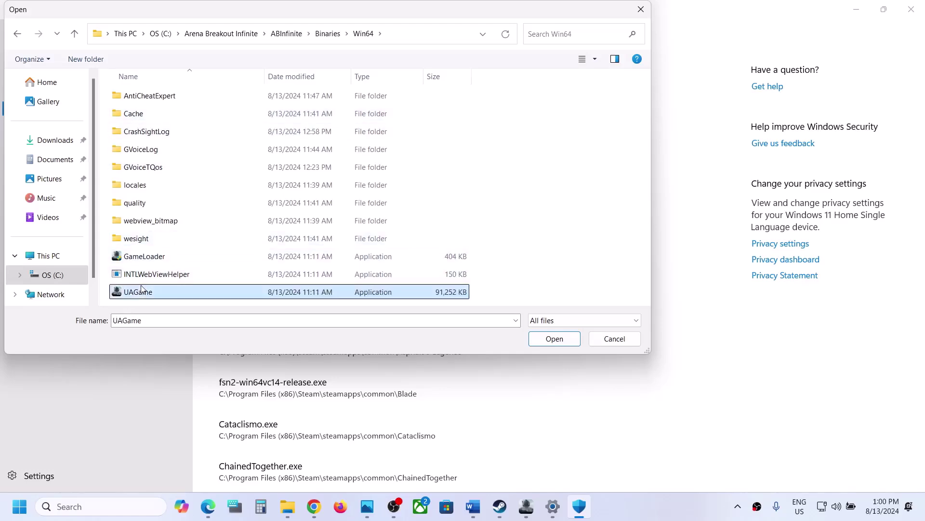
{"action": "left_click", "coordinate": [554, 338]}
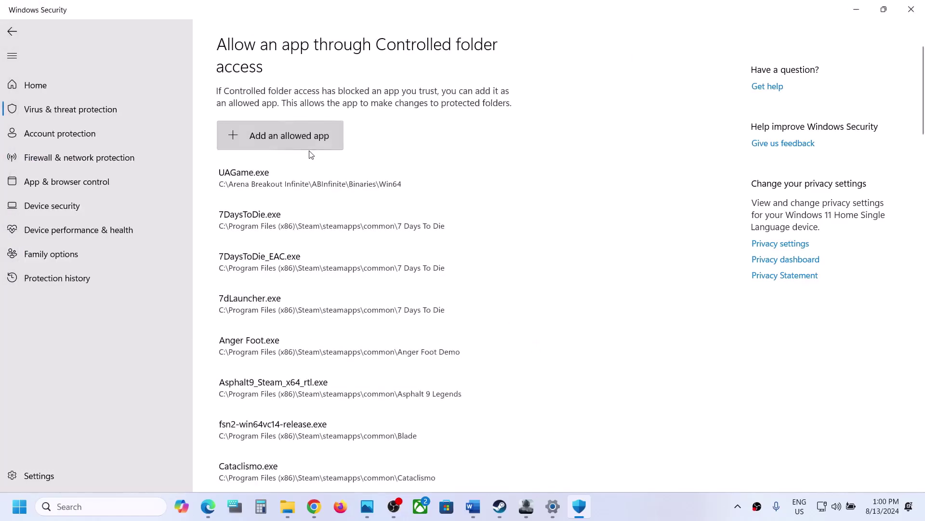
Add GameLoader.exe from the same Win64 folder to the apps allowed through Controlled folder access.
{"action": "left_click", "coordinate": [287, 129]}
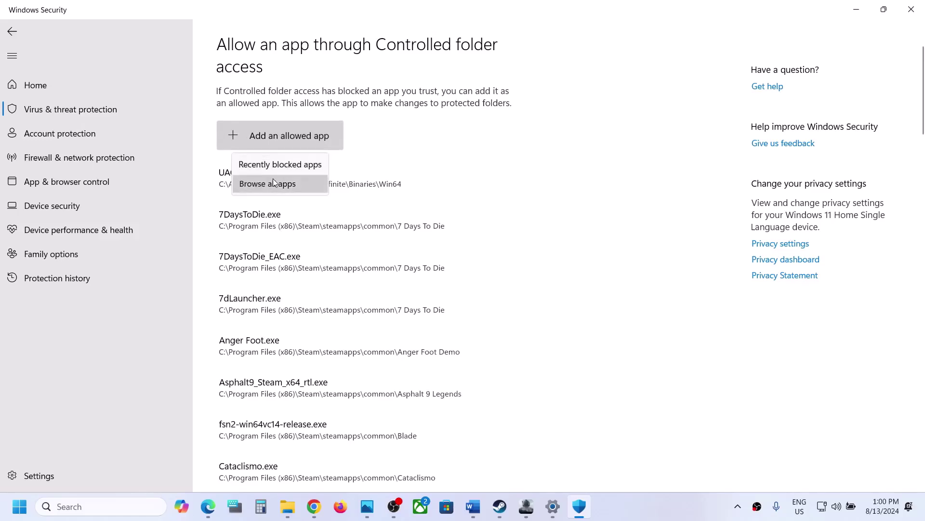
{"action": "left_click", "coordinate": [274, 181]}
{"action": "left_click", "coordinate": [144, 256]}
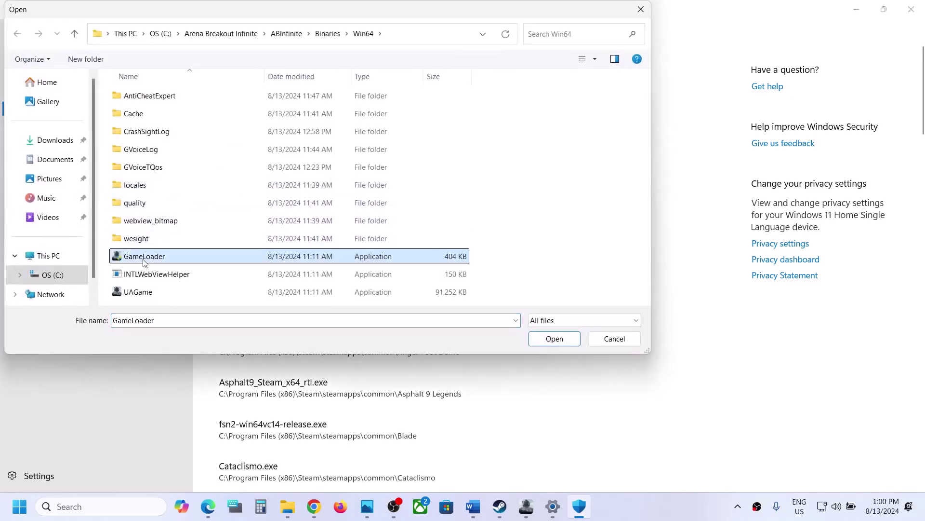
{"action": "left_click", "coordinate": [553, 339]}
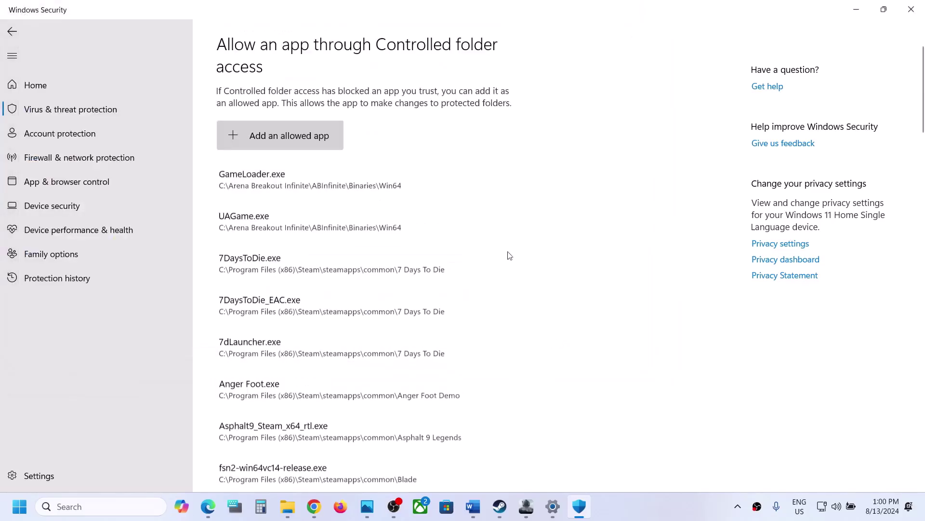
{"action": "left_click", "coordinate": [304, 136]}
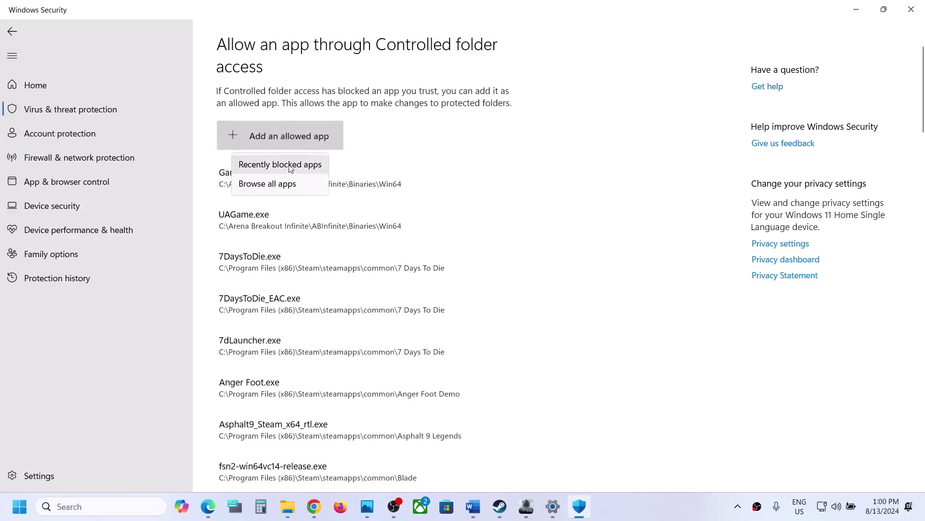
{"action": "left_click", "coordinate": [284, 189]}
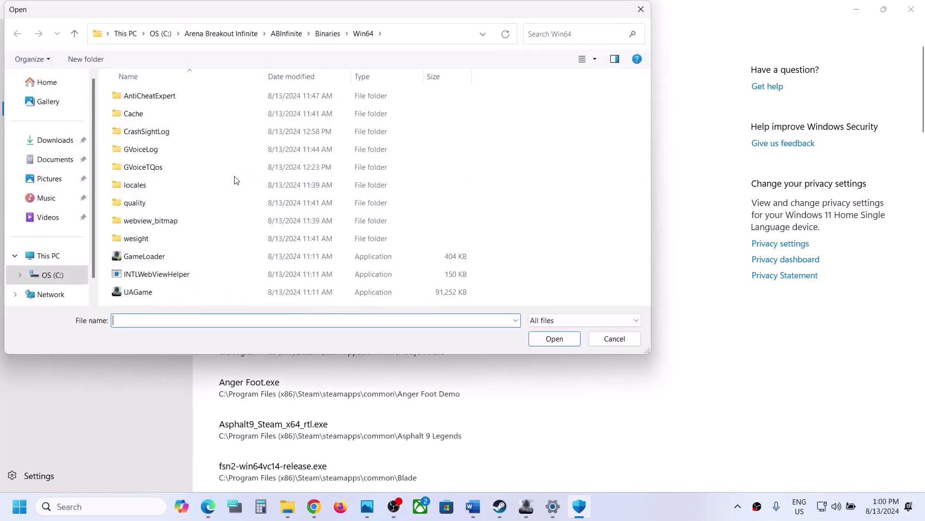
{"action": "left_click", "coordinate": [75, 34]}
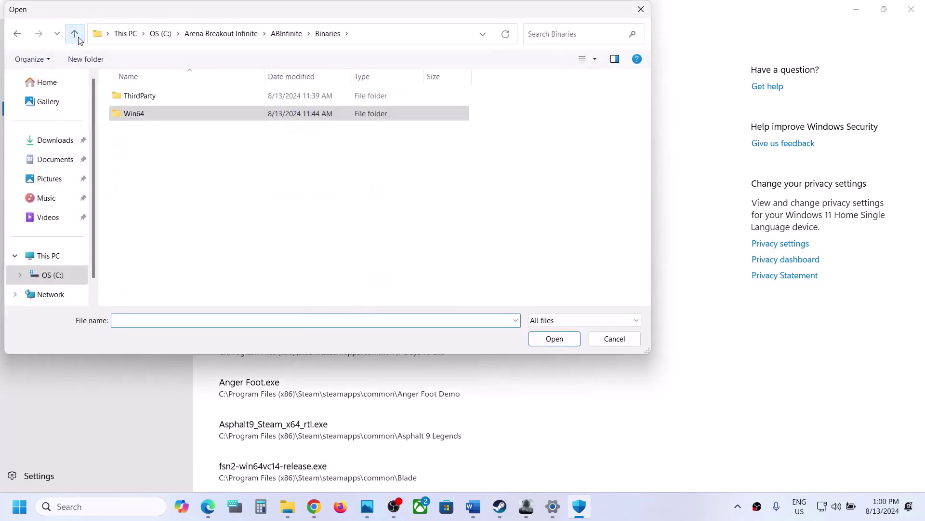
{"action": "left_click", "coordinate": [74, 34]}
{"action": "left_click", "coordinate": [75, 34]}
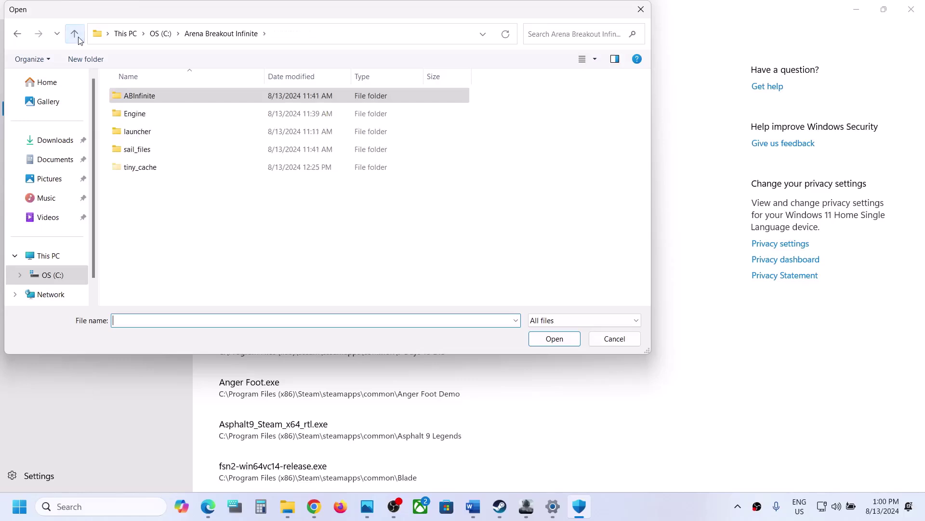
{"action": "double_click", "coordinate": [142, 115]}
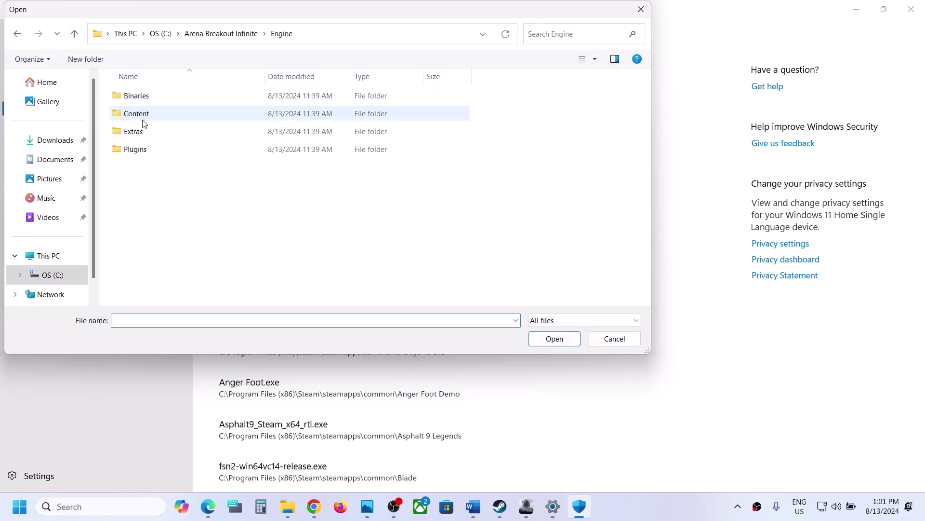
{"action": "double_click", "coordinate": [141, 96]}
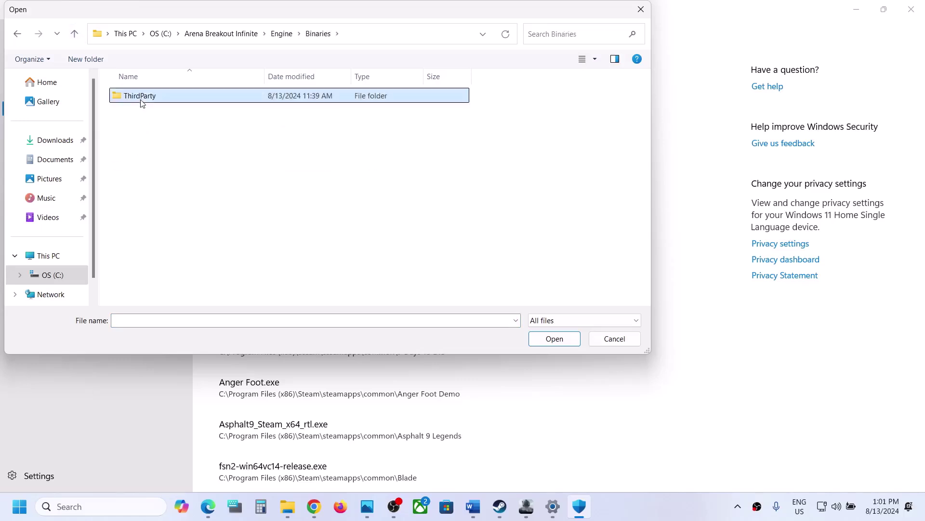
{"action": "left_click", "coordinate": [75, 40]}
{"action": "left_click", "coordinate": [75, 40]}
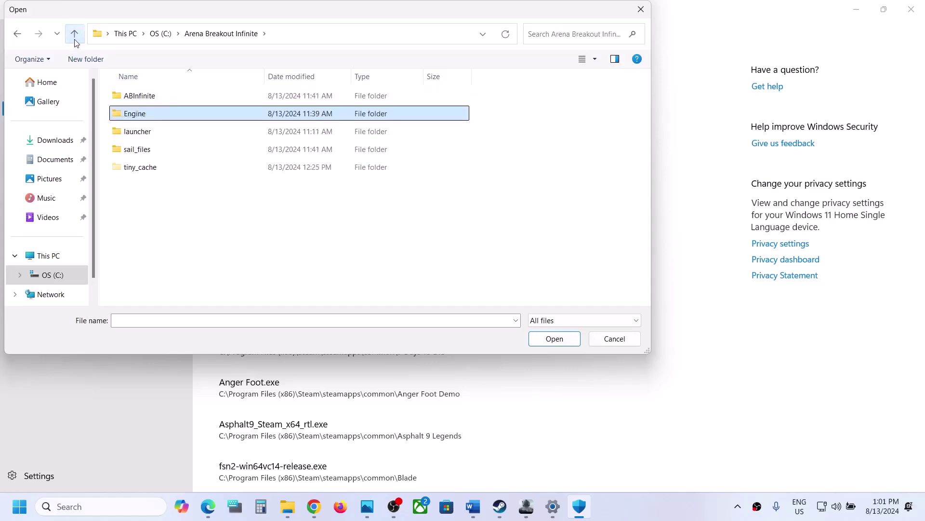
{"action": "left_click", "coordinate": [75, 42]}
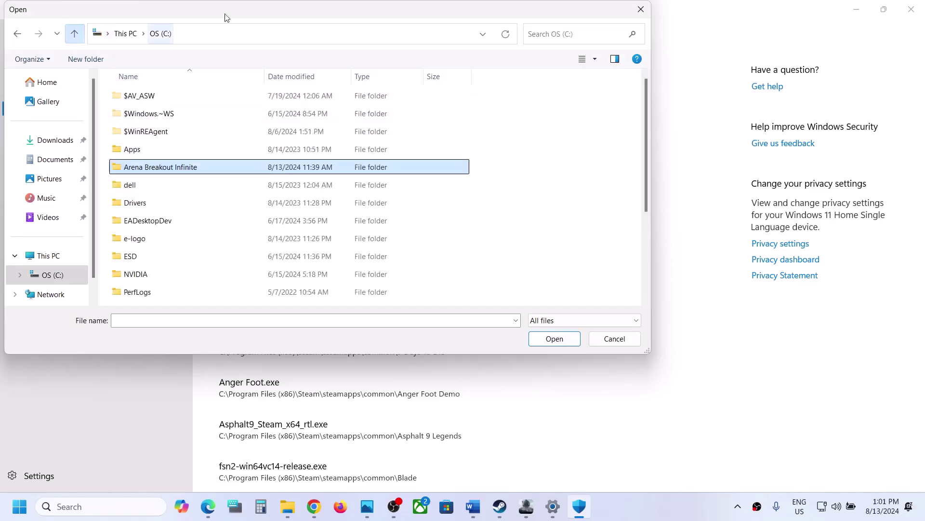
{"action": "left_click", "coordinate": [639, 11]}
Switch to Control Panel and open the list of apps allowed through Windows Defender Firewall under System and Security.
{"action": "left_click", "coordinate": [130, 509]}
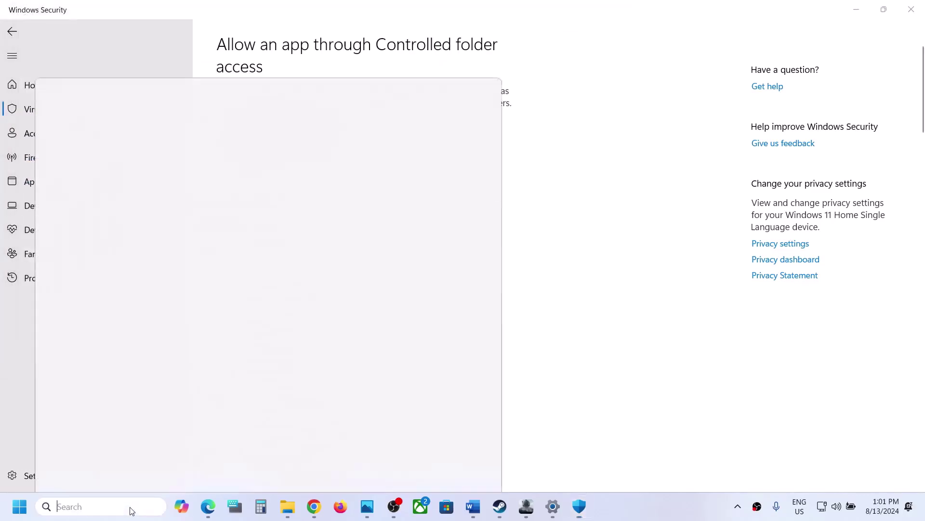
{"action": "type", "text": "control"}
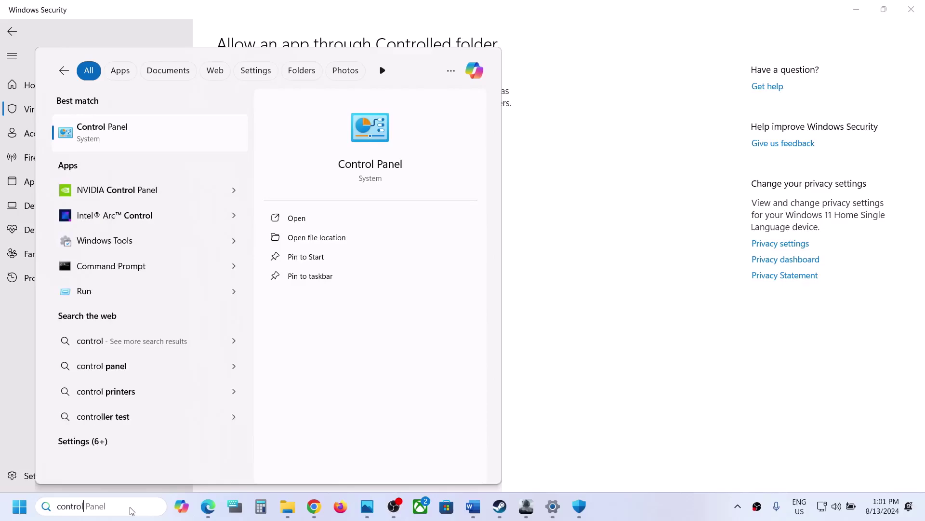
{"action": "key", "text": "Escape"}
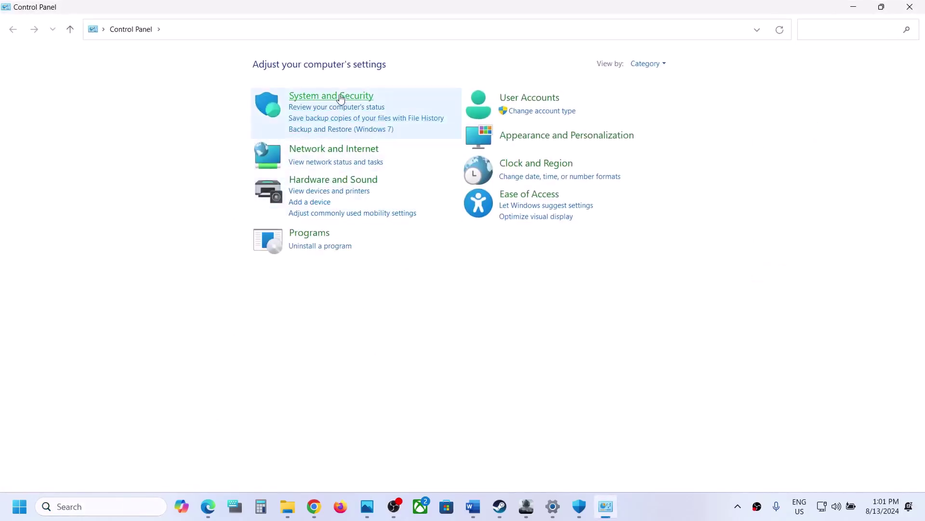
{"action": "left_click", "coordinate": [340, 96]}
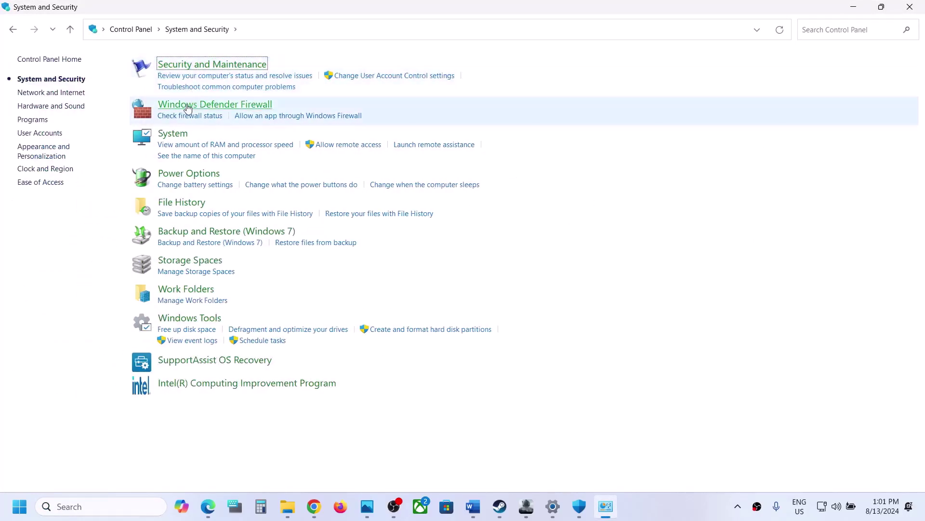
{"action": "left_click", "coordinate": [187, 107]}
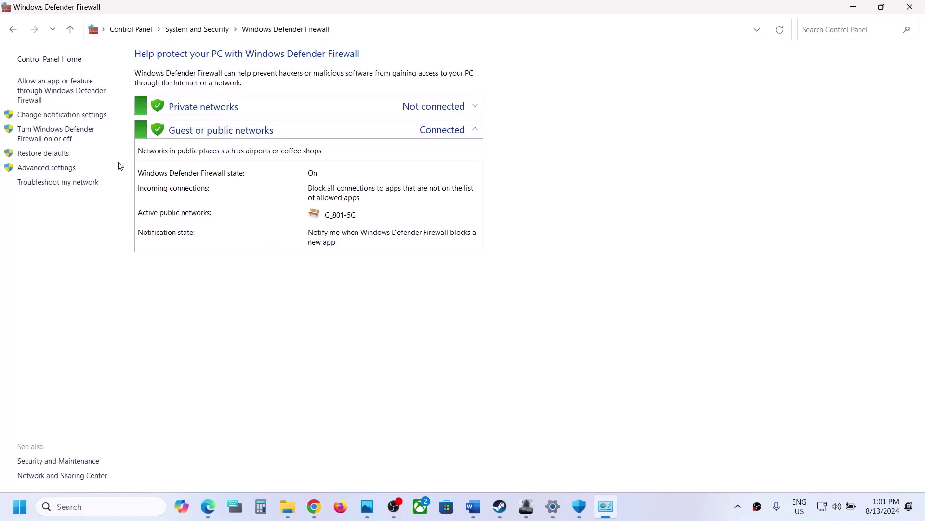
{"action": "left_click", "coordinate": [73, 93]}
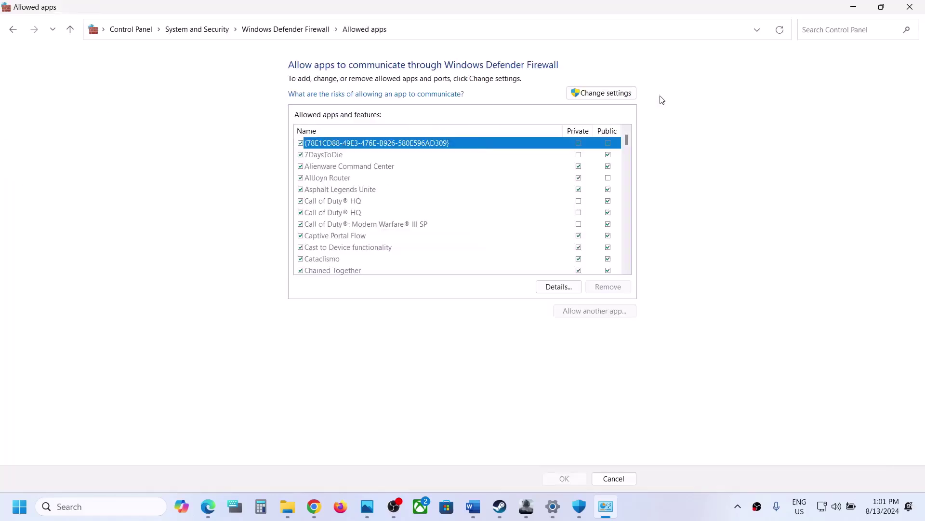
Allow UAGame from C:\Arena Breakout Infinite\ABInfinite\Binaries\Win64 through Windows Defender Firewall.
{"action": "left_click", "coordinate": [594, 312]}
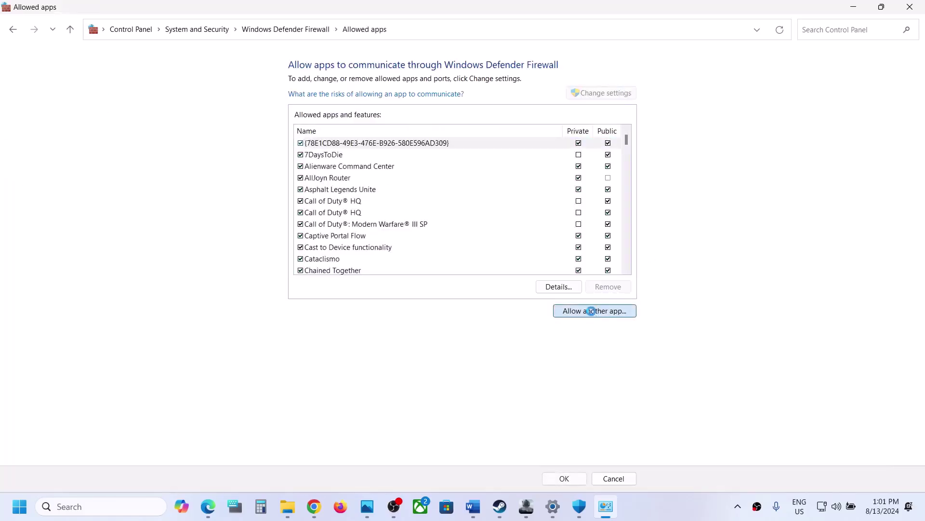
{"action": "left_click", "coordinate": [548, 313]}
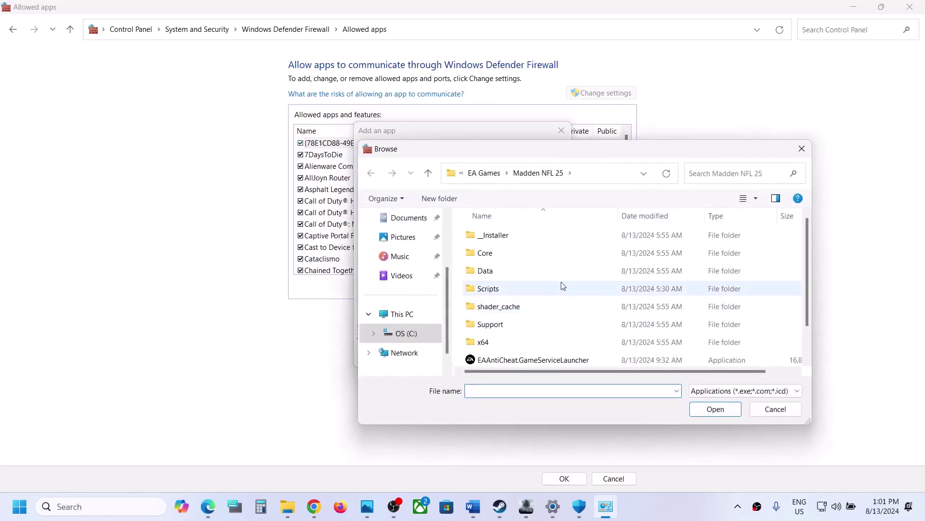
{"action": "left_click", "coordinate": [416, 332]}
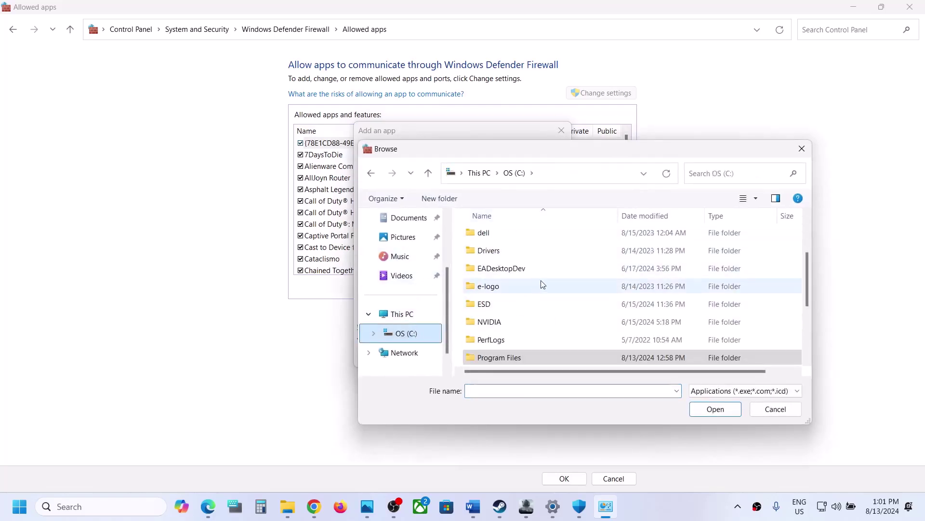
{"action": "scroll", "coordinate": [511, 301], "scroll_direction": "up", "scroll_amount": 2}
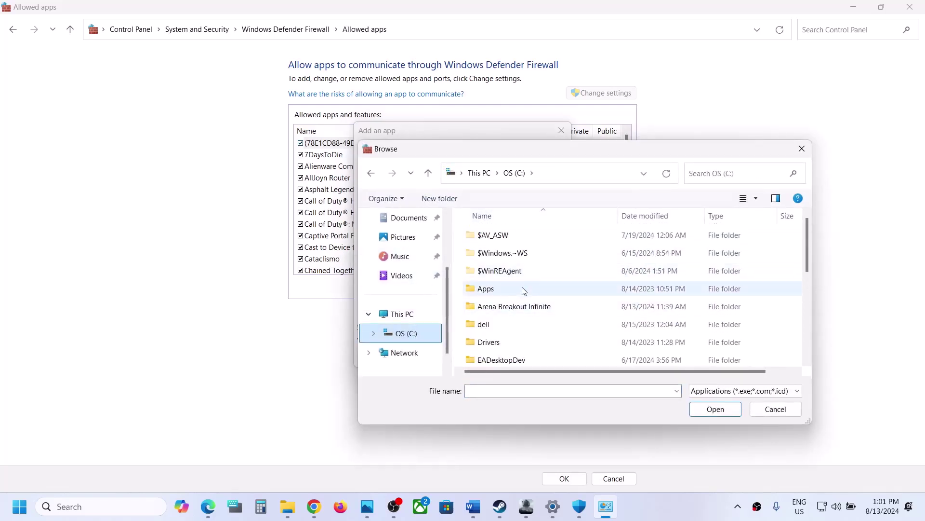
{"action": "double_click", "coordinate": [516, 307]}
{"action": "double_click", "coordinate": [494, 235]}
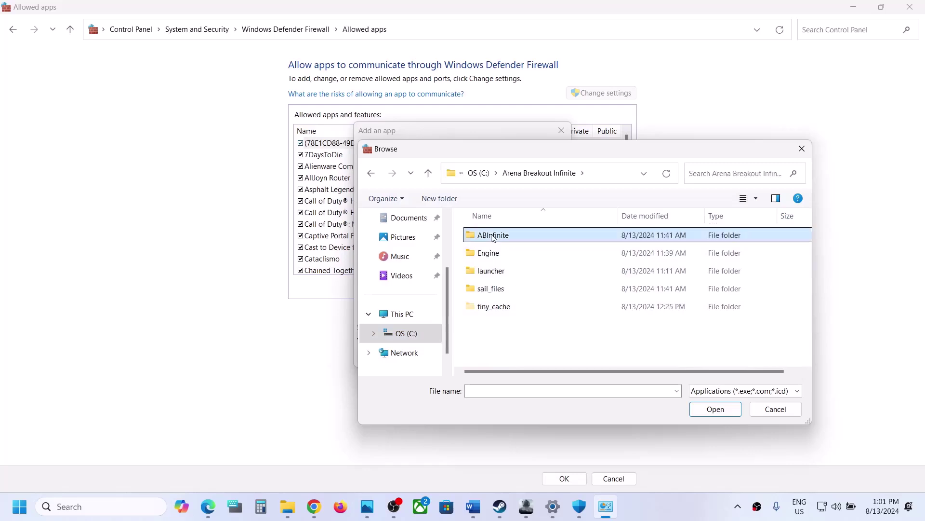
{"action": "double_click", "coordinate": [492, 235]}
{"action": "double_click", "coordinate": [500, 255]}
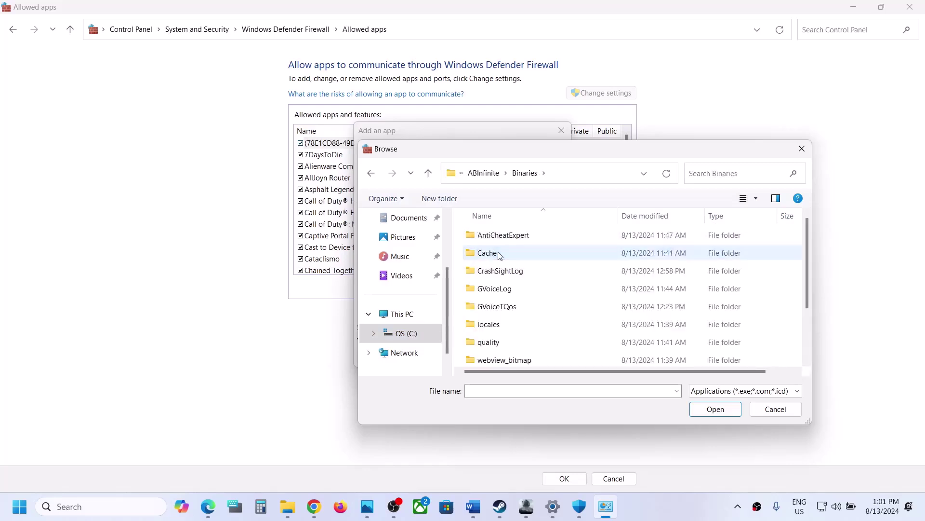
{"action": "scroll", "coordinate": [535, 299], "scroll_direction": "down", "scroll_amount": 3}
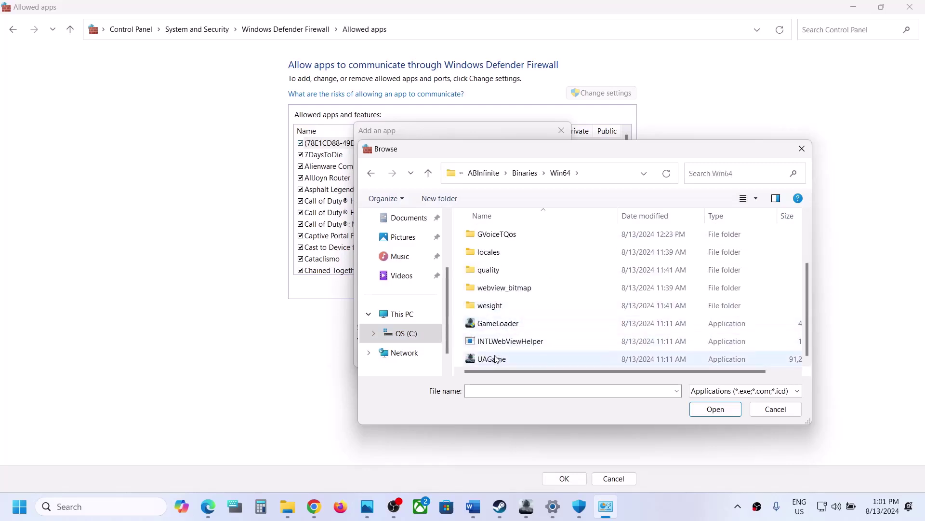
{"action": "left_click", "coordinate": [494, 359]}
{"action": "left_click", "coordinate": [715, 412]}
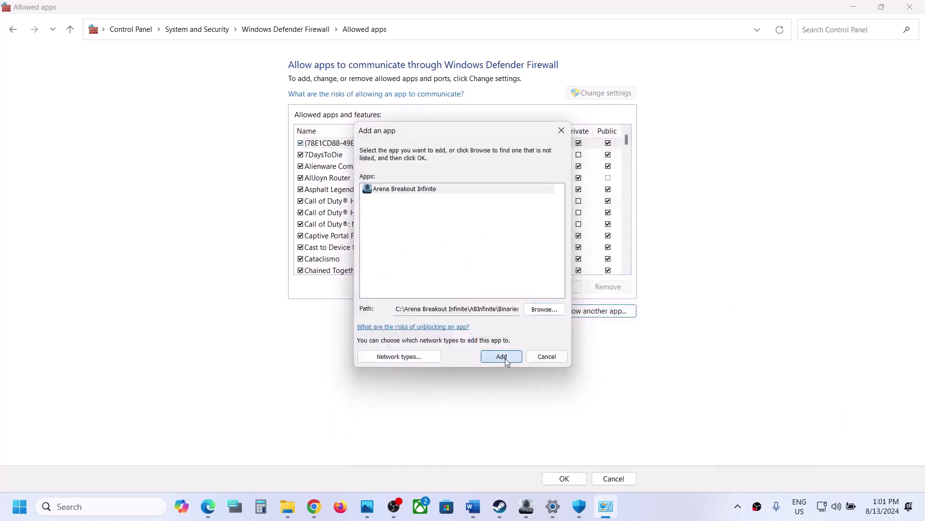
{"action": "left_click", "coordinate": [505, 358]}
Add GameLoader from the same Win64 folder to the firewall's allowed apps and save the list.
{"action": "left_click", "coordinate": [604, 314]}
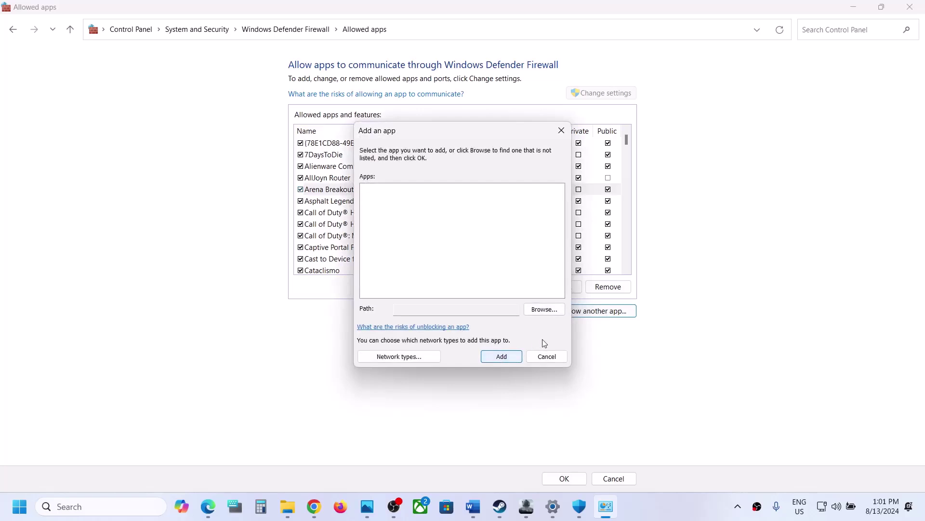
{"action": "left_click", "coordinate": [546, 312]}
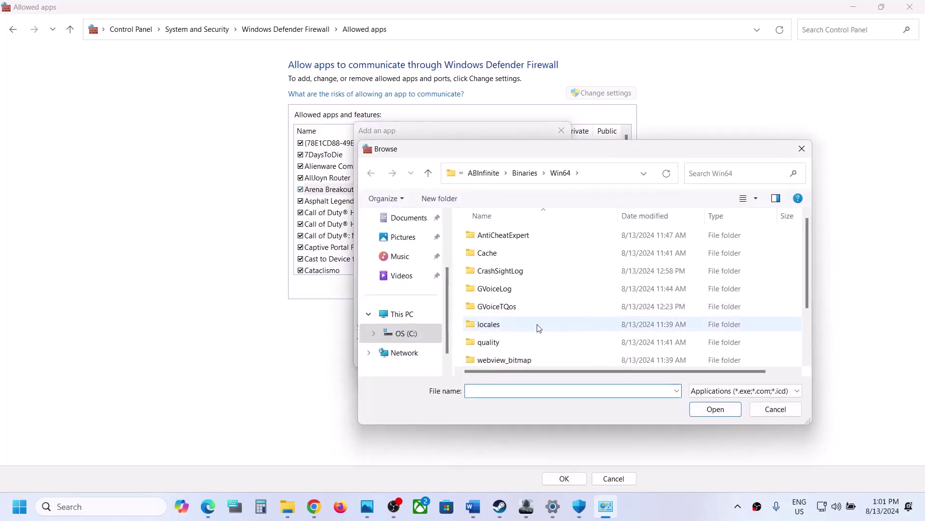
{"action": "scroll", "coordinate": [538, 328], "scroll_direction": "down", "scroll_amount": 2}
{"action": "left_click", "coordinate": [537, 323]}
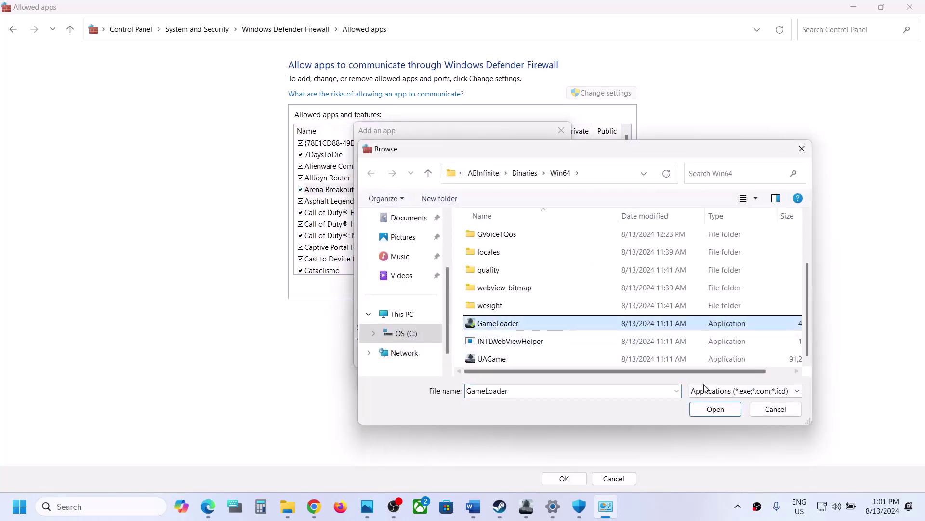
{"action": "left_click", "coordinate": [713, 408]}
{"action": "left_click", "coordinate": [507, 357]}
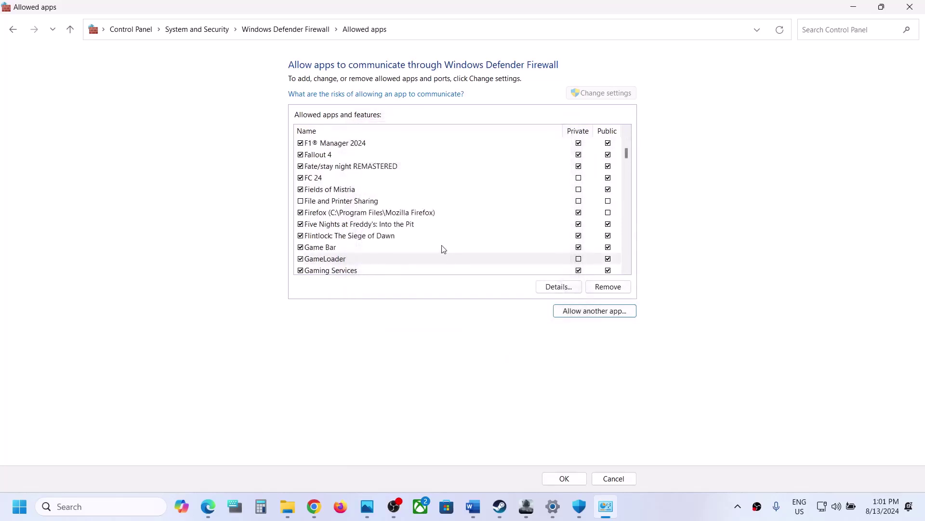
{"action": "left_click", "coordinate": [565, 478]}
Close the firewall, Windows Security and Settings windows and highlight "Verify the game files" under Step 6 in the Word document.
{"action": "left_click", "coordinate": [913, 5]}
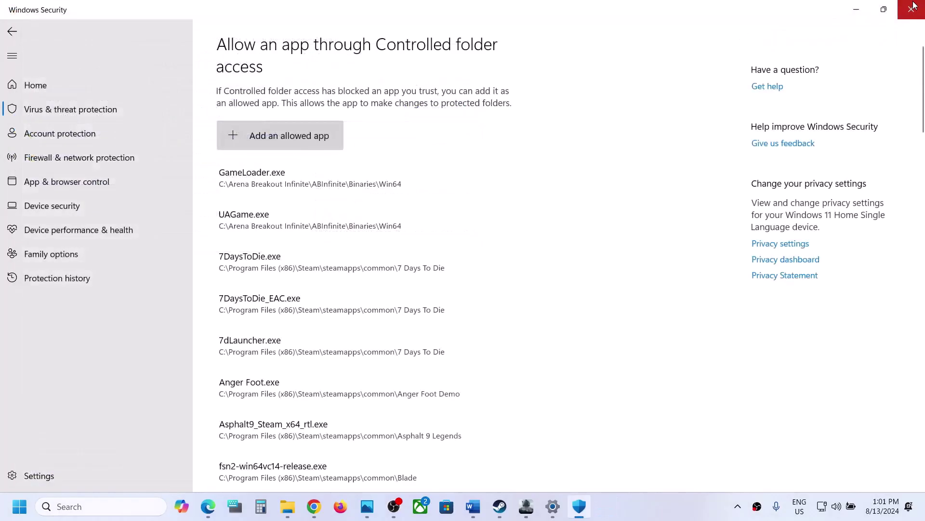
{"action": "left_click", "coordinate": [909, 14]}
{"action": "left_click", "coordinate": [909, 15]}
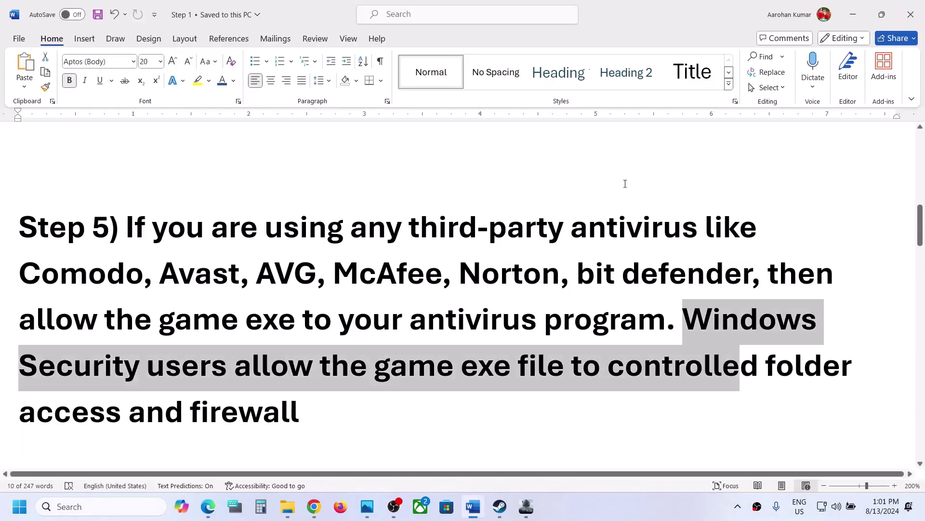
{"action": "scroll", "coordinate": [443, 316], "scroll_direction": "down", "scroll_amount": 5}
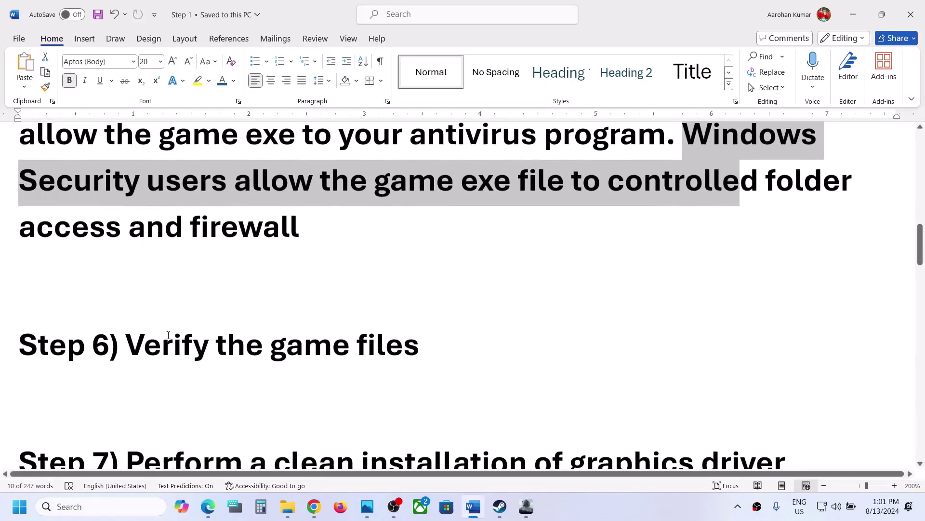
{"action": "left_click_drag", "start_coordinate": [154, 338], "coordinate": [434, 346]}
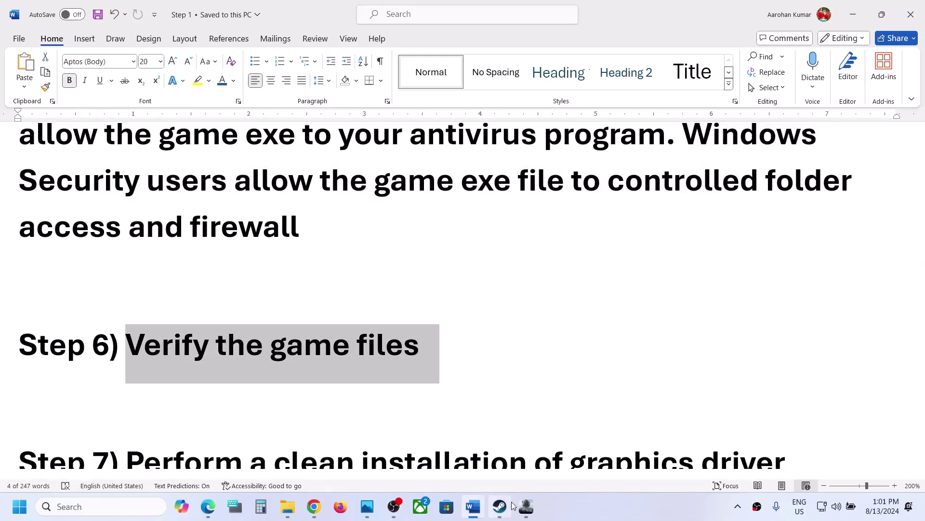
Switch to the Arena Breakout Infinite launcher and run Repair on the game files from its game settings.
{"action": "left_click", "coordinate": [526, 506]}
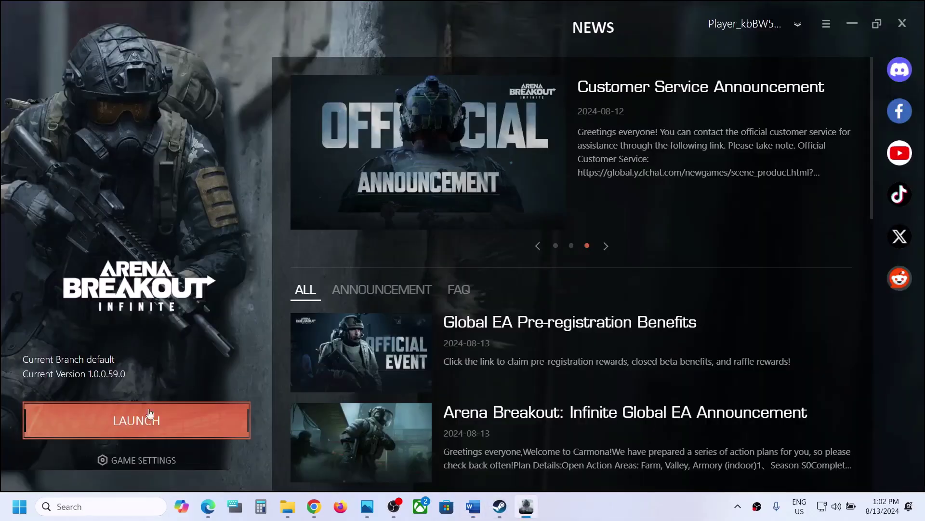
{"action": "left_click", "coordinate": [143, 460]}
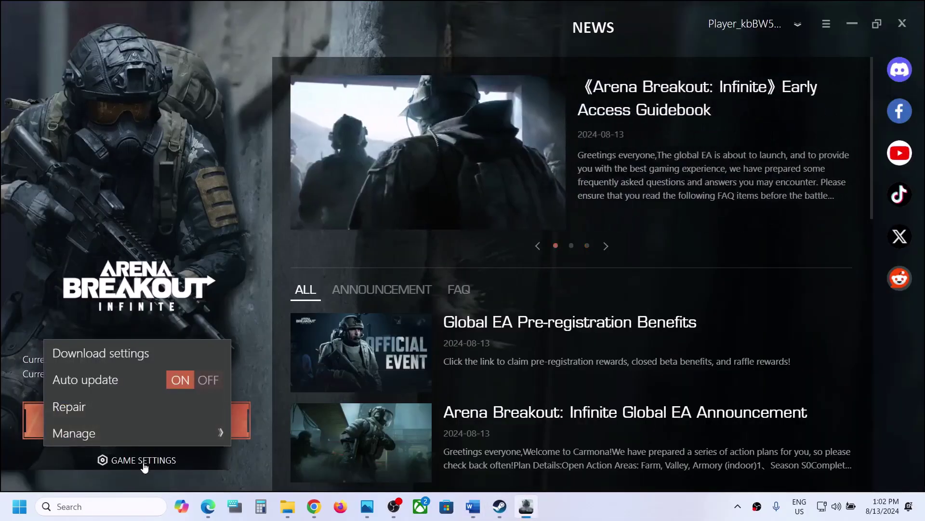
{"action": "left_click", "coordinate": [102, 408]}
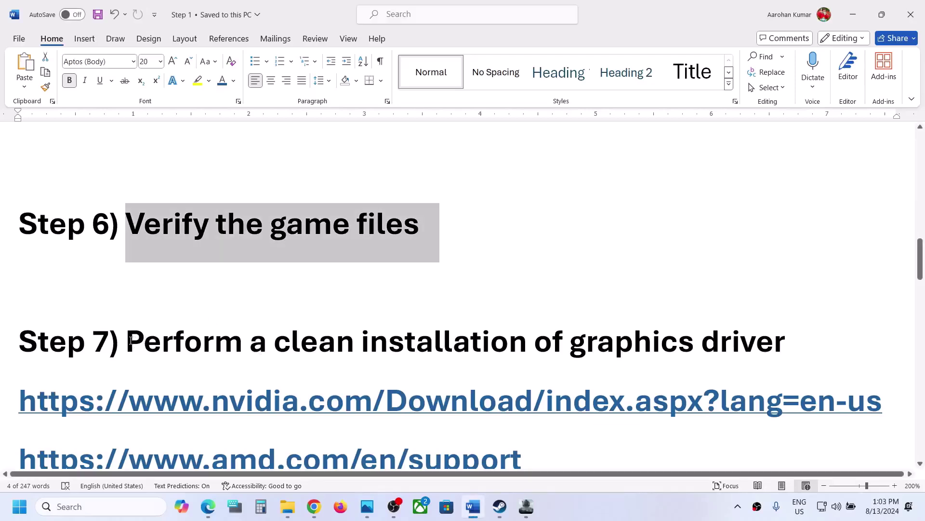
In the Word document, highlight the Step 7 instruction on clean graphics driver installation and its NVIDIA and AMD links.
{"action": "left_click_drag", "start_coordinate": [130, 340], "coordinate": [633, 334]}
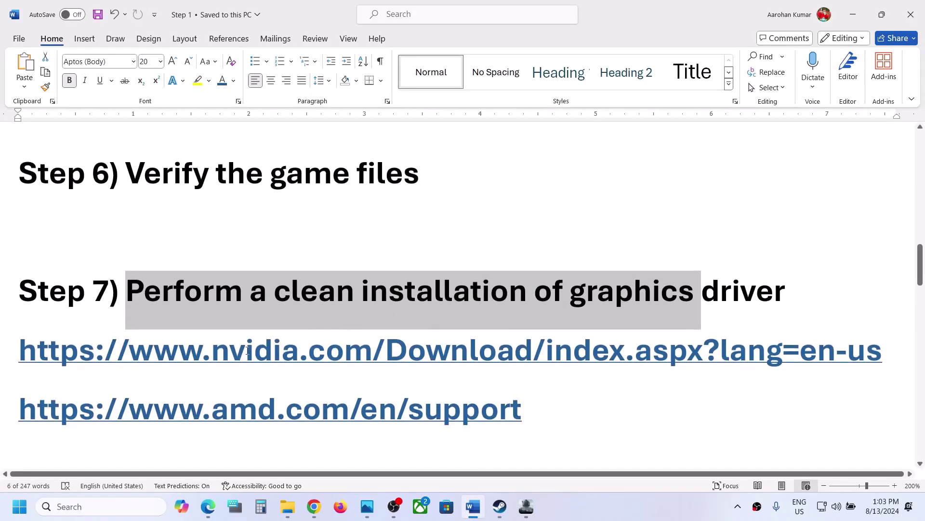
{"action": "left_click_drag", "start_coordinate": [545, 357], "coordinate": [245, 359]}
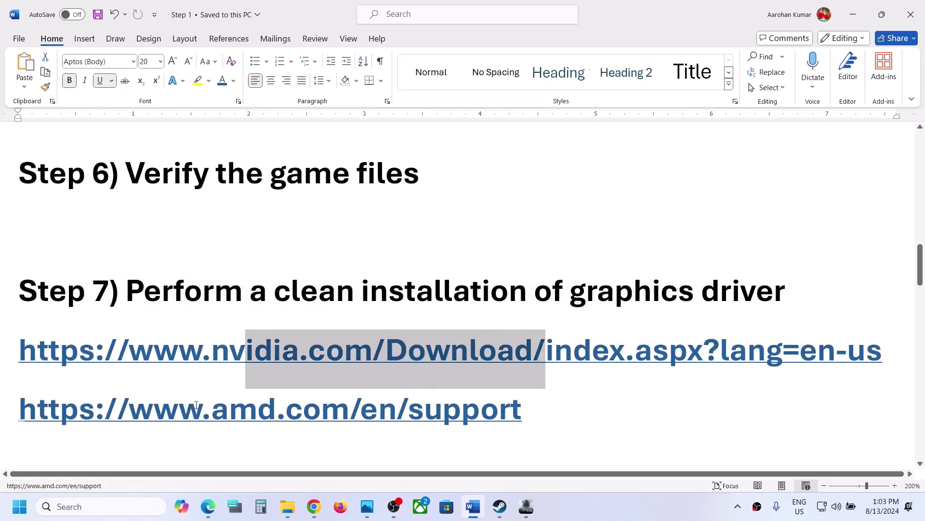
{"action": "left_click_drag", "start_coordinate": [201, 410], "coordinate": [424, 409]}
{"action": "left_click_drag", "start_coordinate": [318, 353], "coordinate": [497, 359]}
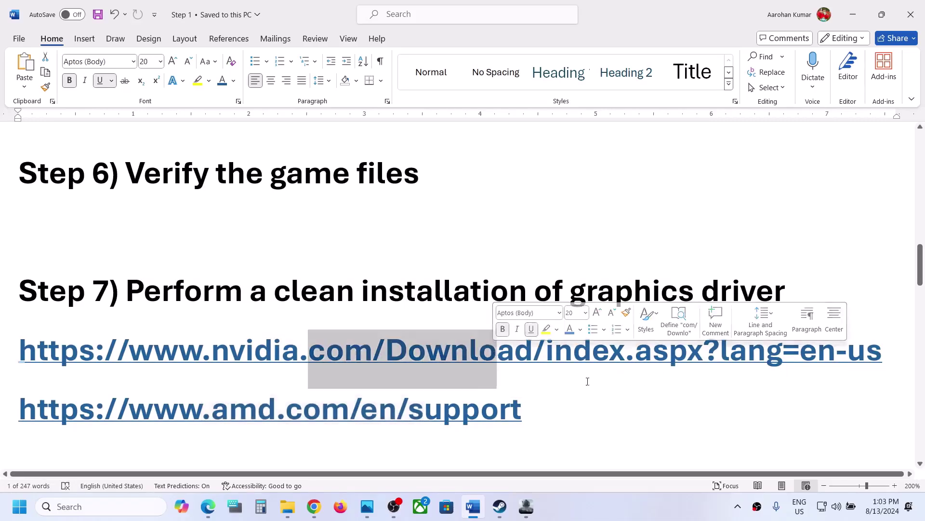
On NVIDIA's driver download page in Chrome, specify GeForce, GeForce RTX 30 Series (Notebooks), GeForce RTX 3050 Laptop GPU and Windows 11.
{"action": "left_click", "coordinate": [661, 501]}
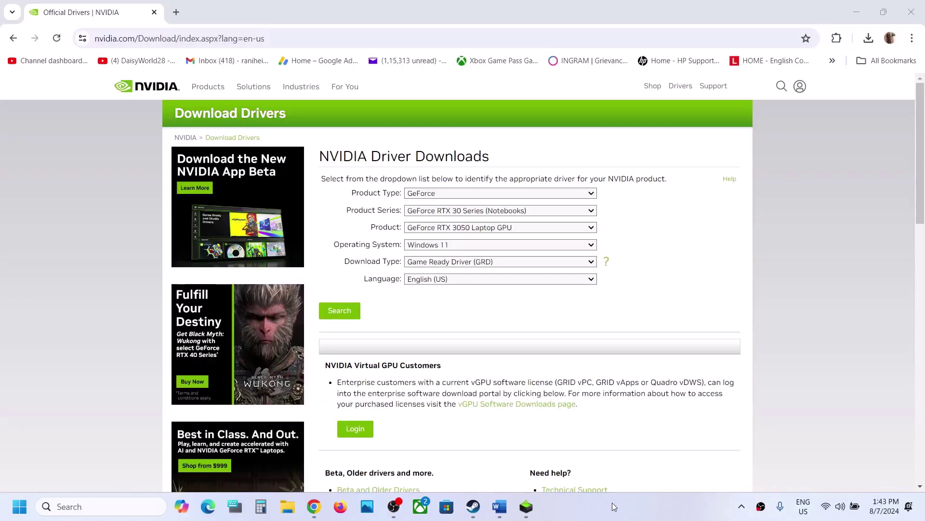
{"action": "left_click", "coordinate": [443, 194]}
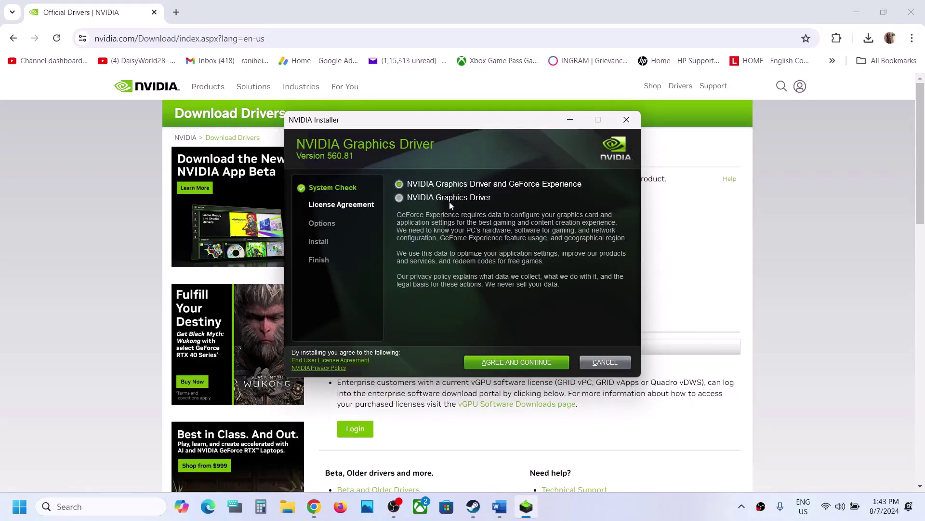
{"action": "left_click", "coordinate": [673, 262]}
{"action": "left_click", "coordinate": [457, 194]}
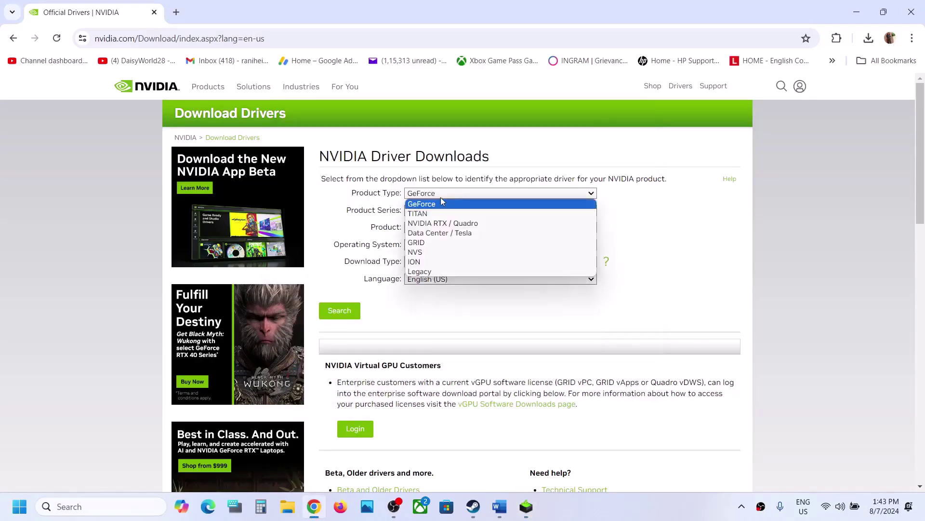
{"action": "left_click", "coordinate": [680, 228]}
{"action": "left_click", "coordinate": [513, 213]}
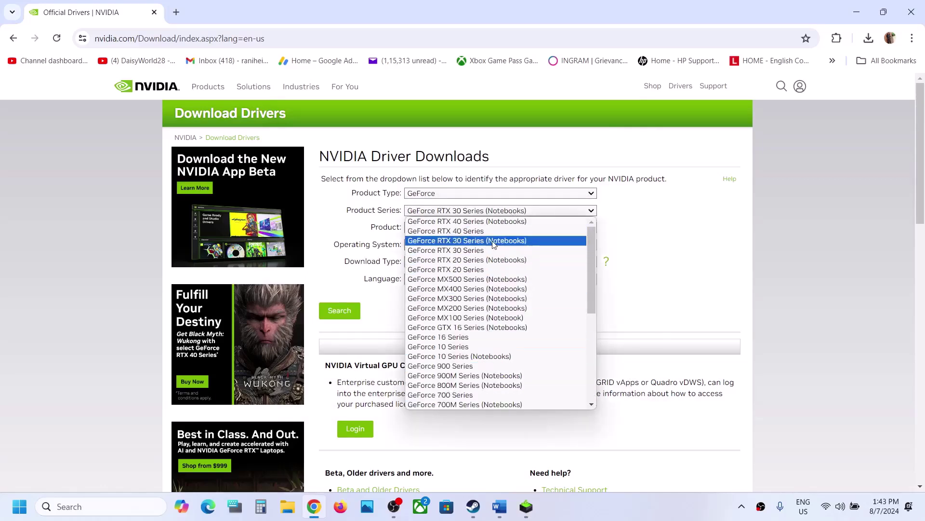
{"action": "left_click", "coordinate": [493, 240]}
{"action": "left_click", "coordinate": [500, 230]}
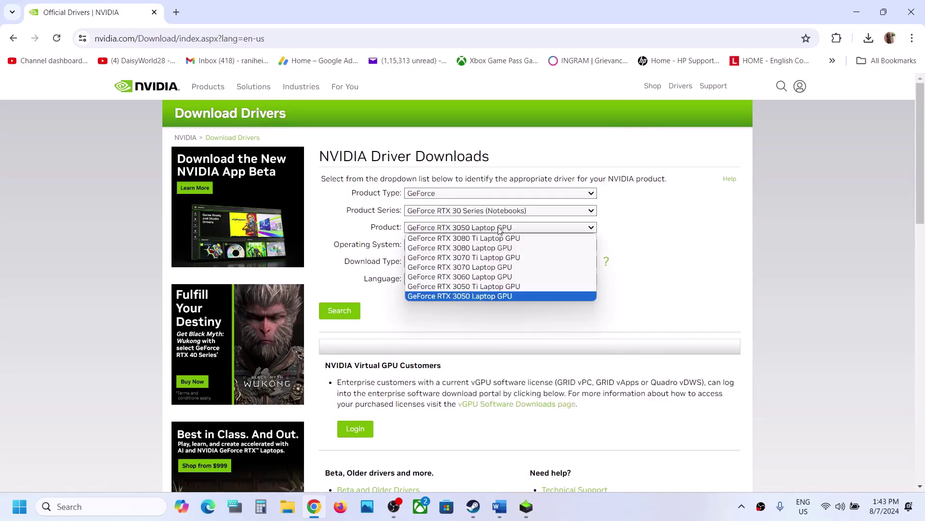
{"action": "left_click", "coordinate": [491, 300]}
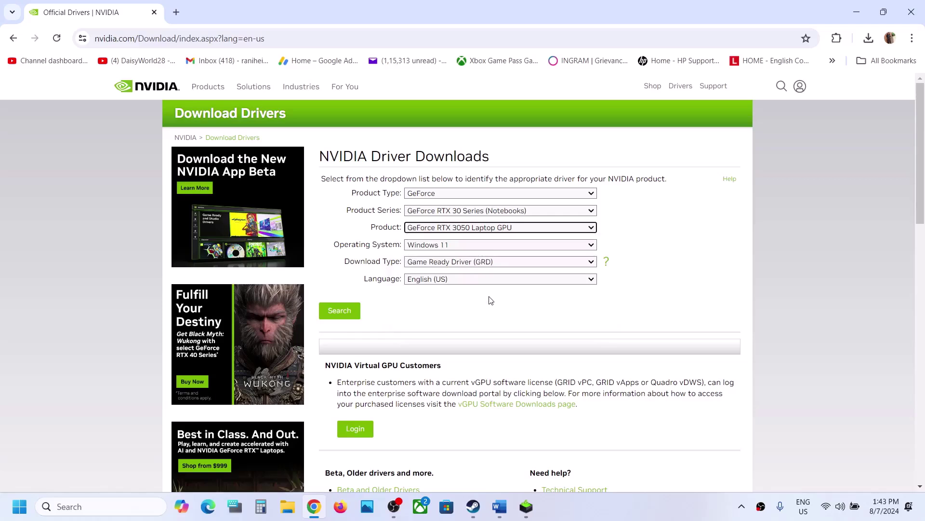
{"action": "left_click", "coordinate": [452, 246]}
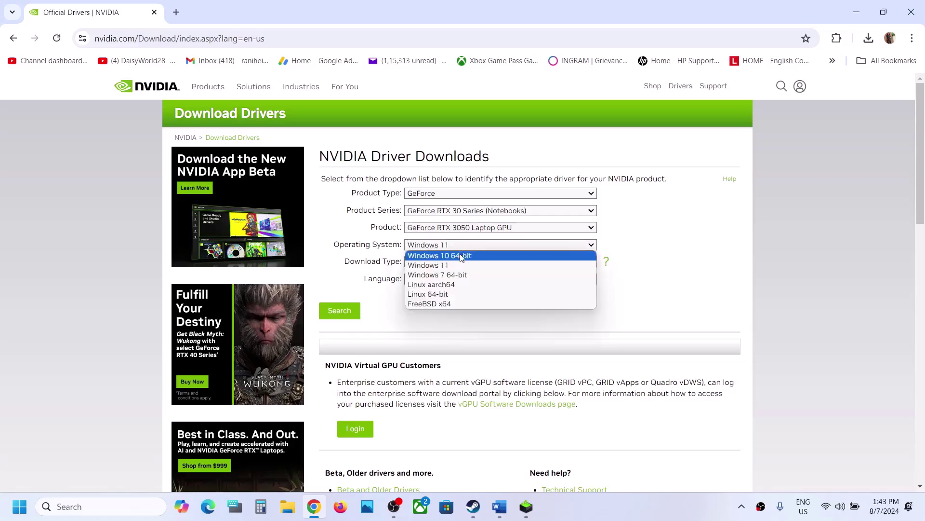
{"action": "left_click", "coordinate": [453, 266]}
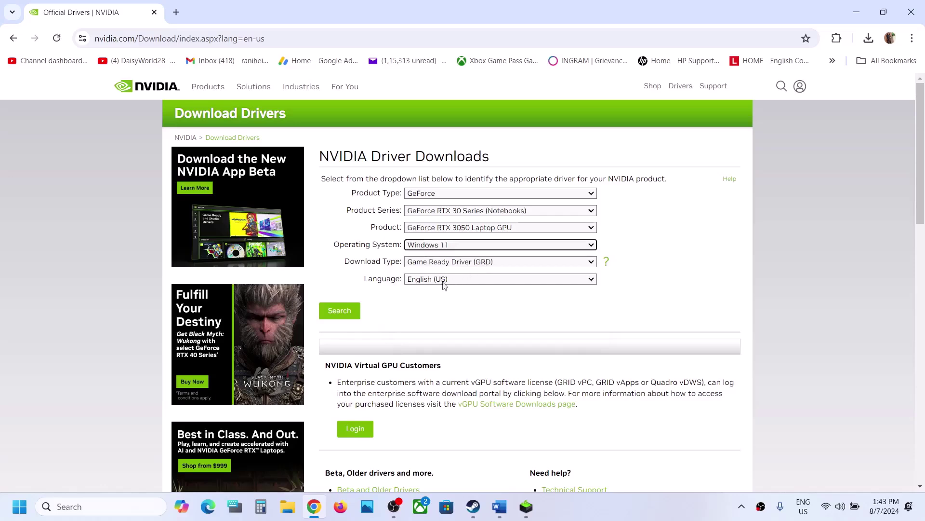
Search for the matching driver and download GeForce Game Ready Driver version 560.81.
{"action": "left_click", "coordinate": [350, 312]}
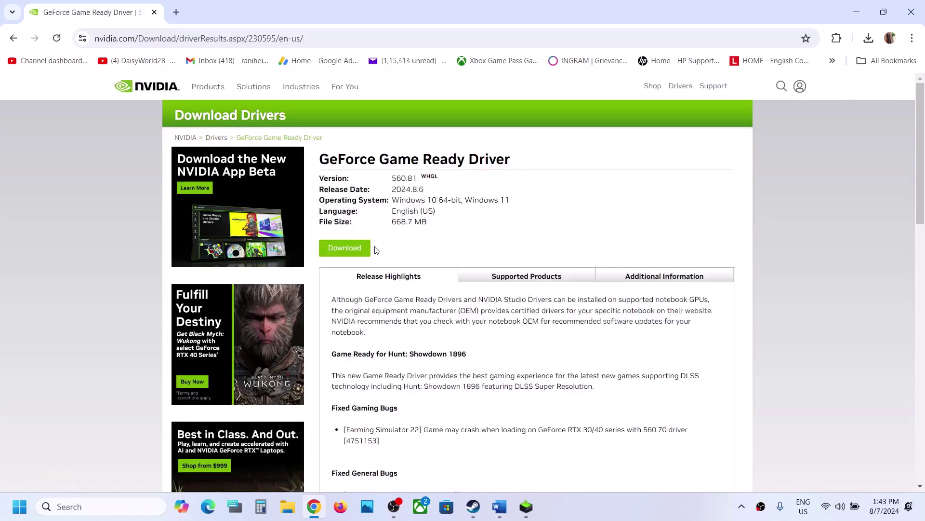
{"action": "left_click", "coordinate": [348, 251]}
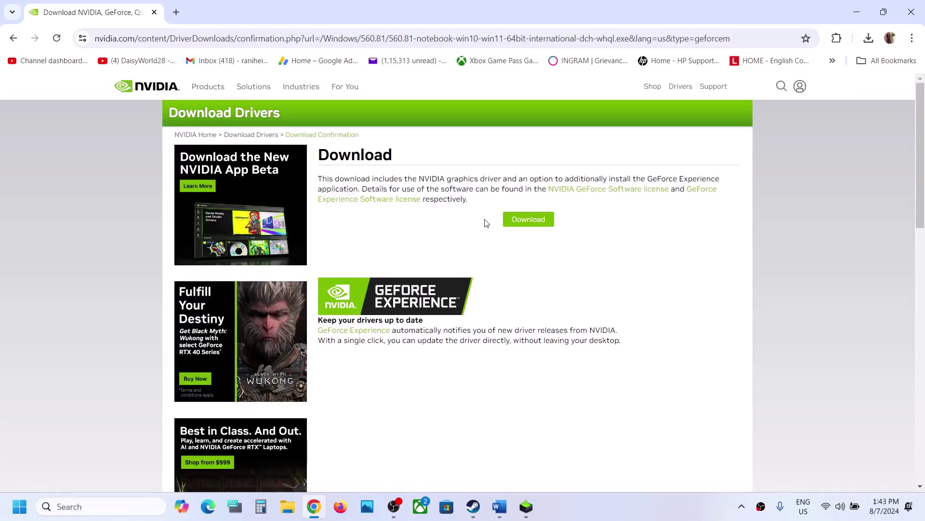
{"action": "left_click", "coordinate": [536, 223]}
Run the NVIDIA 560.81 driver installer, accept the licence, choose Custom (Advanced), and start the installation with Perform a clean installation enabled.
{"action": "left_click", "coordinate": [528, 505]}
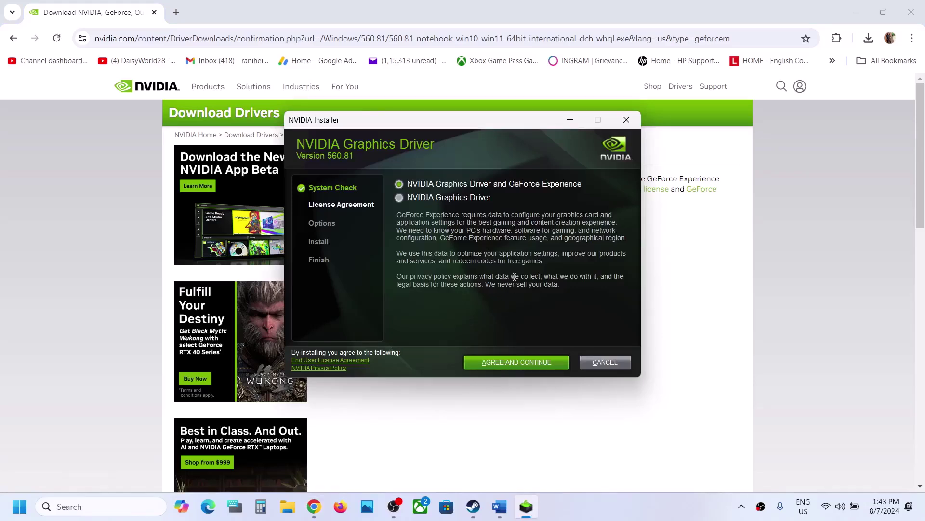
{"action": "left_click", "coordinate": [527, 365]}
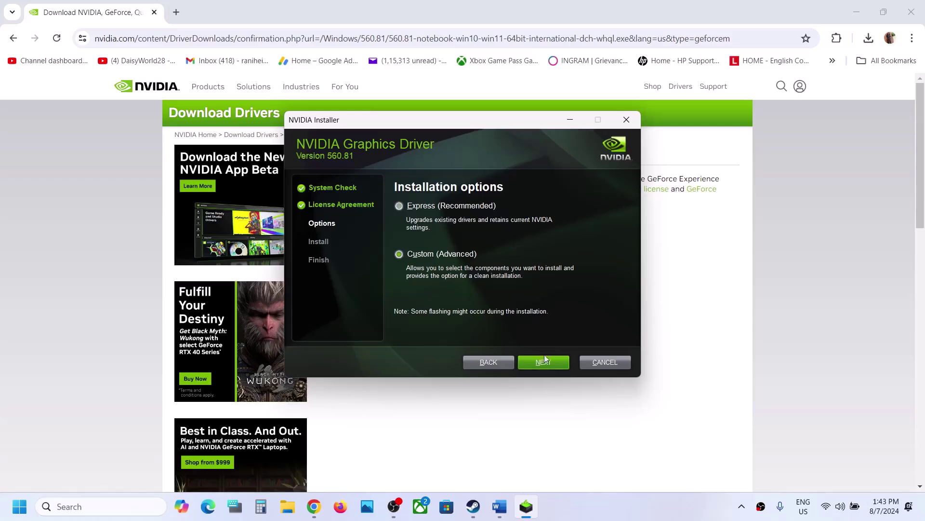
{"action": "left_click", "coordinate": [542, 362]}
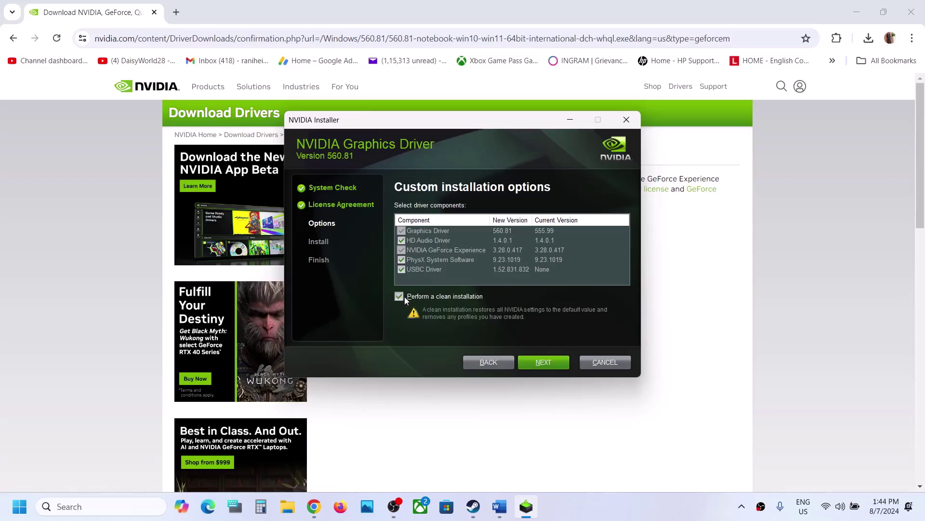
{"action": "left_click", "coordinate": [543, 362]}
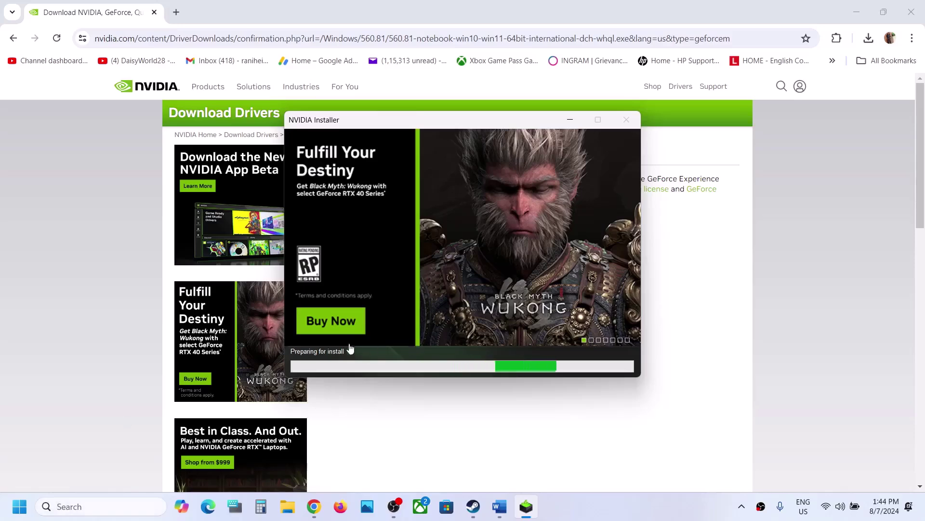
{"action": "left_click", "coordinate": [19, 506]}
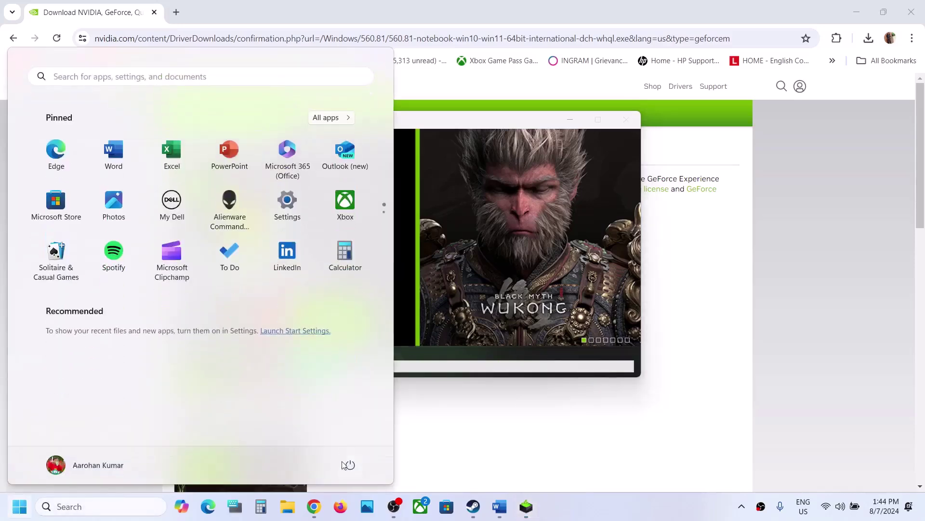
{"action": "left_click", "coordinate": [349, 464]}
{"action": "left_click", "coordinate": [516, 409]}
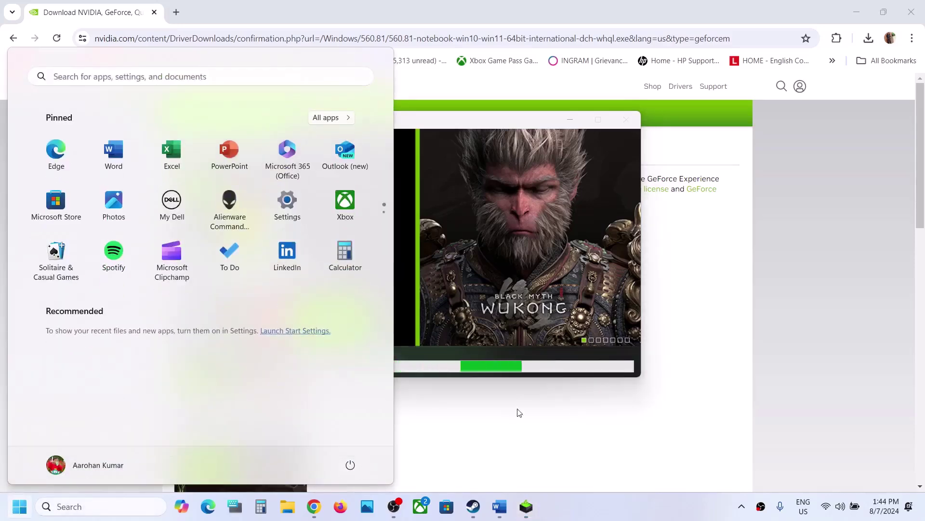
{"action": "left_click", "coordinate": [560, 275]}
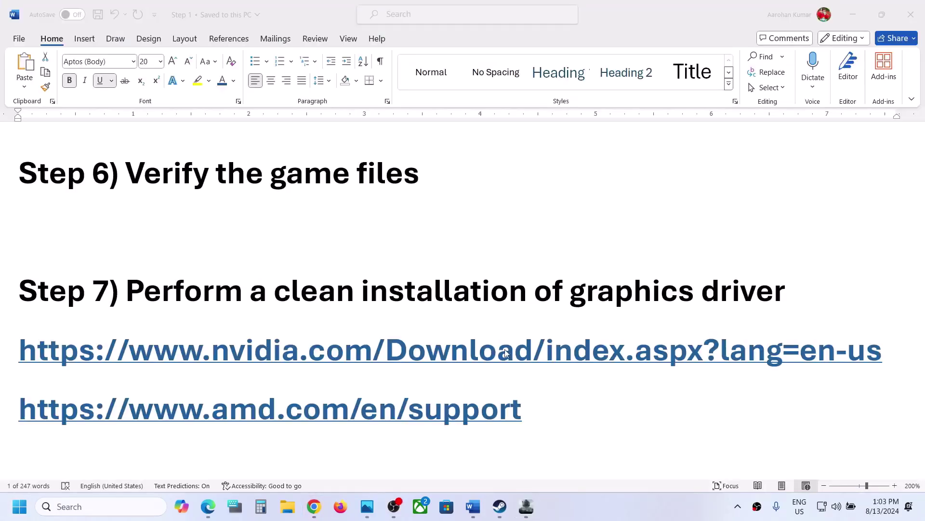
In the Word document, highlight "graphics" in Step 8 on using the dedicated graphics card, and open the Windows Graphics settings.
{"action": "scroll", "coordinate": [505, 354], "scroll_direction": "down", "scroll_amount": 5}
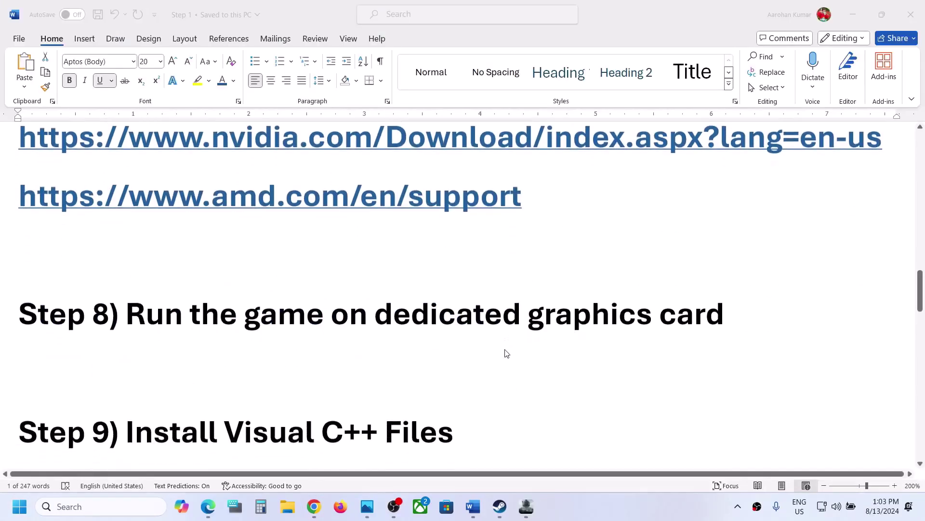
{"action": "double_click", "coordinate": [582, 316]}
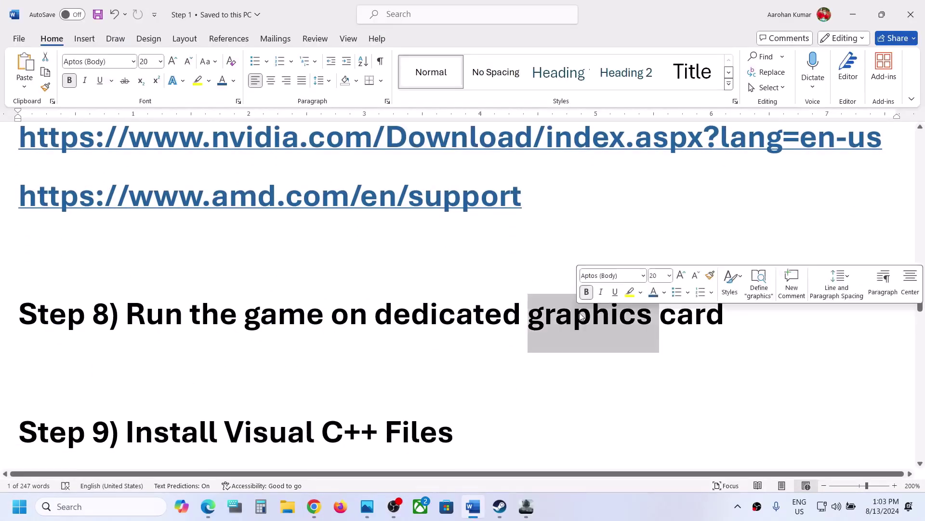
{"action": "left_click", "coordinate": [146, 507]}
{"action": "type", "text": "graphics settings"}
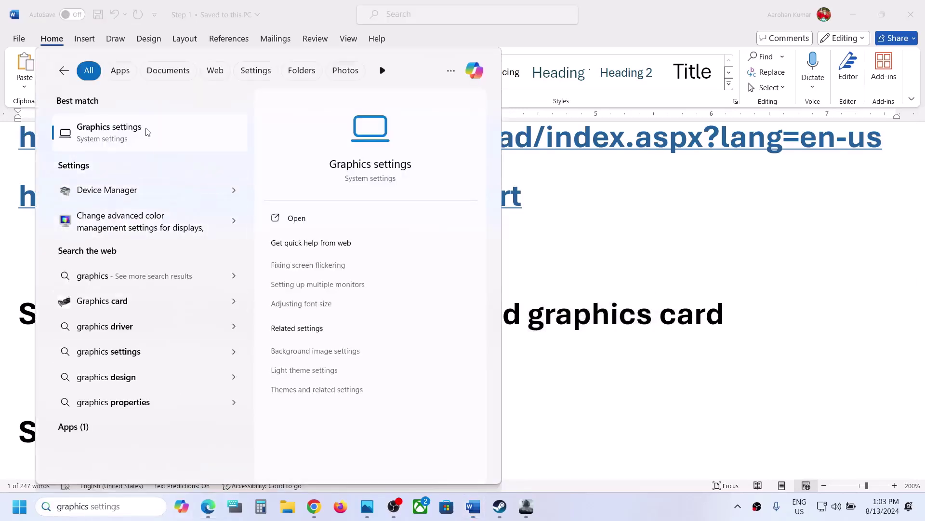
{"action": "left_click", "coordinate": [148, 131]}
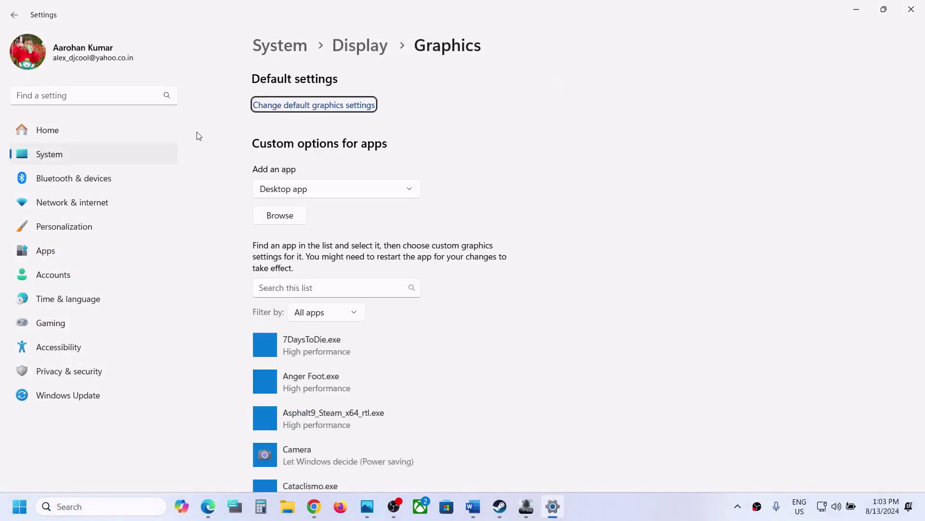
Add GameLoader from C:\Arena Breakout Infinite\ABInfinite\Binaries\Win64 to the custom graphics options for desktop apps.
{"action": "left_click", "coordinate": [288, 221]}
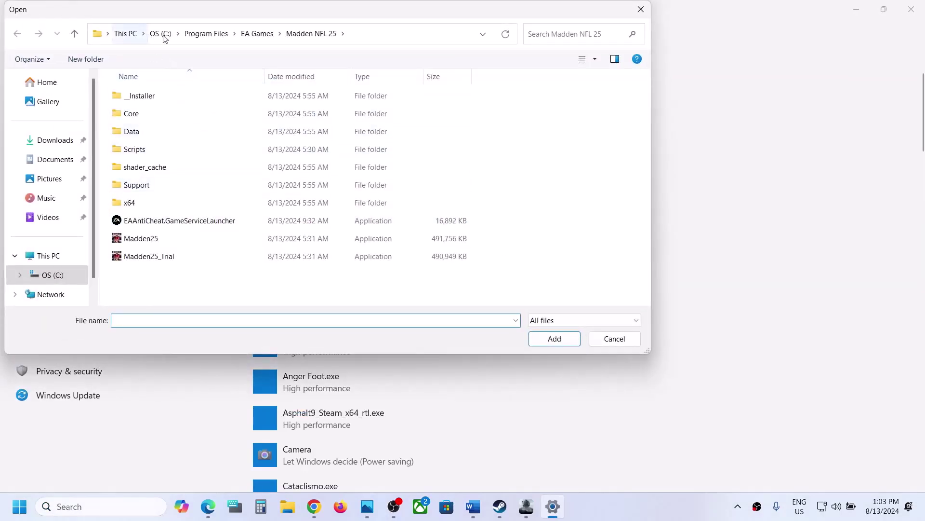
{"action": "left_click", "coordinate": [164, 34]}
{"action": "scroll", "coordinate": [177, 135], "scroll_direction": "up", "scroll_amount": 1}
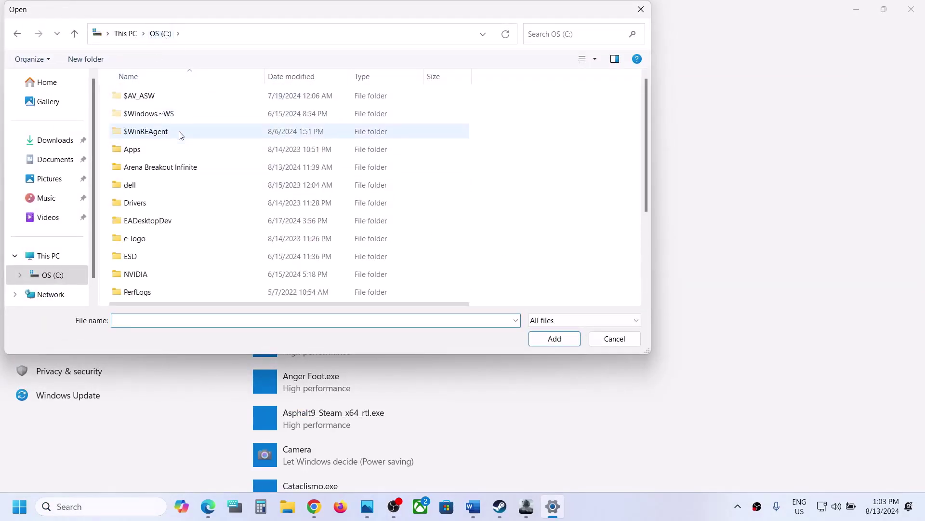
{"action": "double_click", "coordinate": [180, 168]}
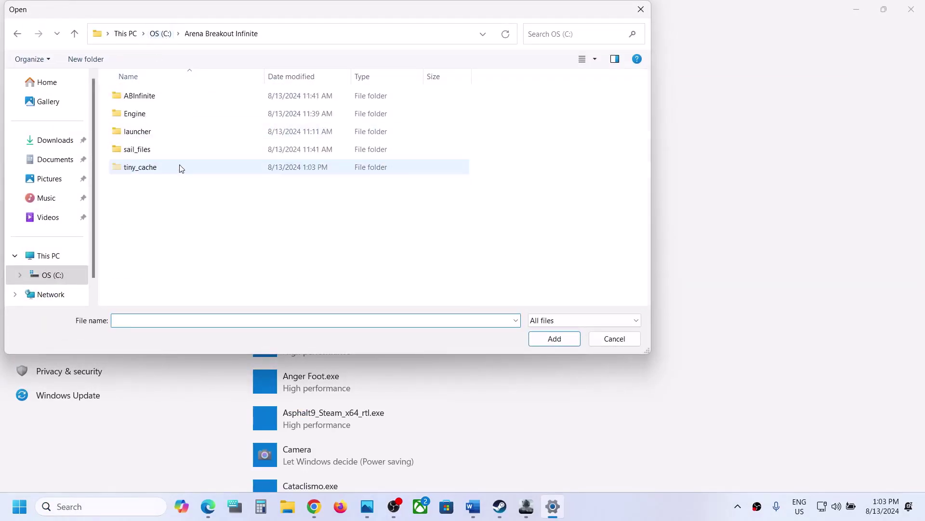
{"action": "double_click", "coordinate": [152, 99]}
{"action": "double_click", "coordinate": [152, 99]}
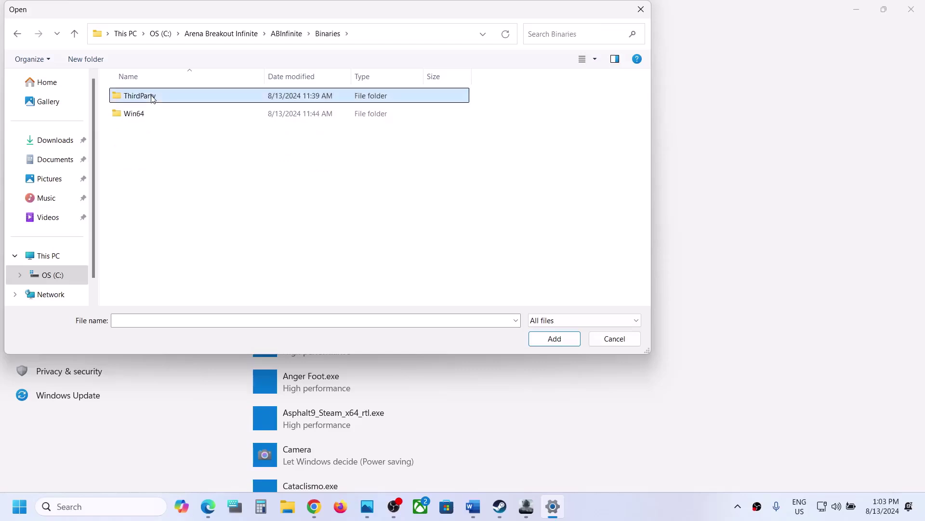
{"action": "left_click", "coordinate": [133, 119]}
{"action": "double_click", "coordinate": [132, 118]}
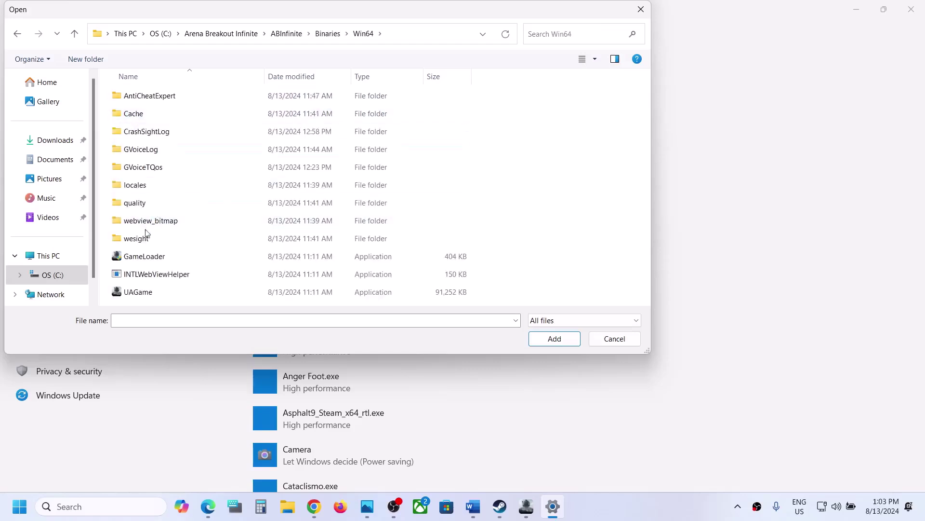
{"action": "left_click", "coordinate": [140, 258]}
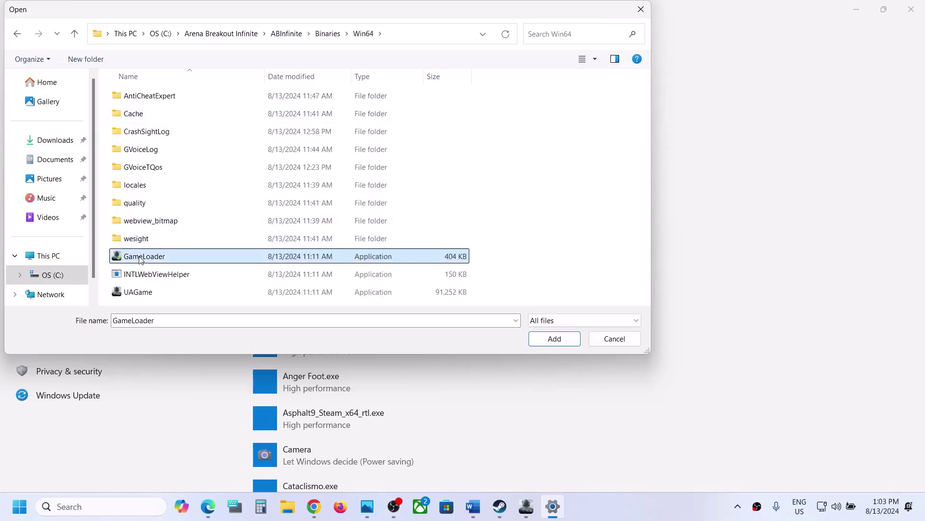
{"action": "left_click", "coordinate": [550, 340]}
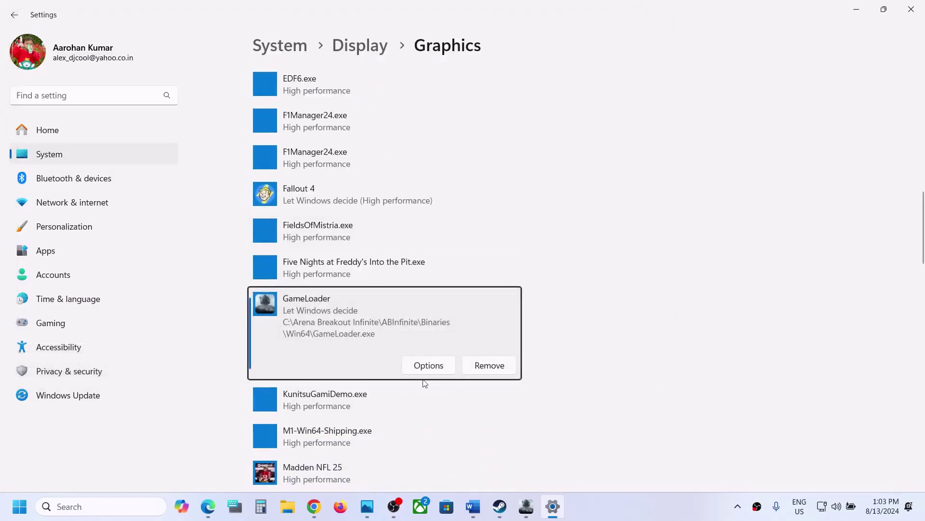
Set GameLoader's graphics preference to High performance and save it.
{"action": "left_click", "coordinate": [431, 367]}
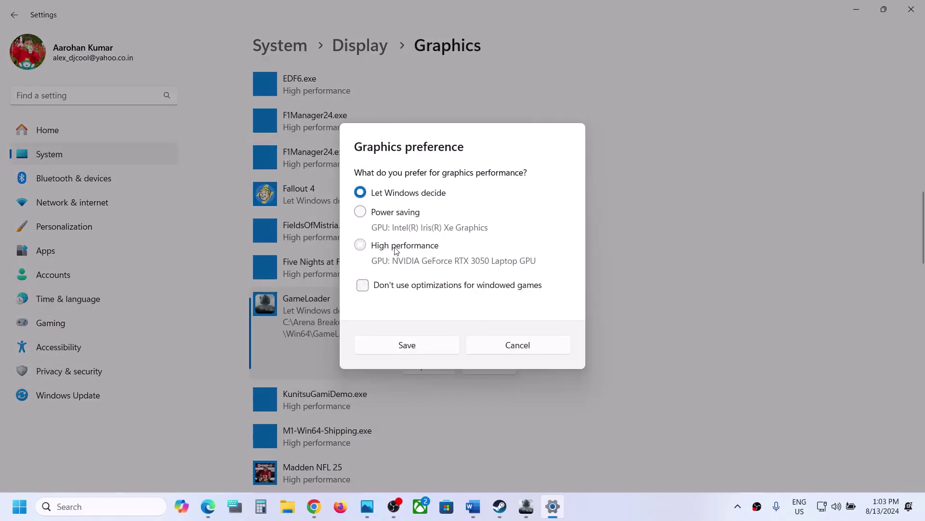
{"action": "left_click", "coordinate": [396, 247]}
{"action": "left_click", "coordinate": [436, 347]}
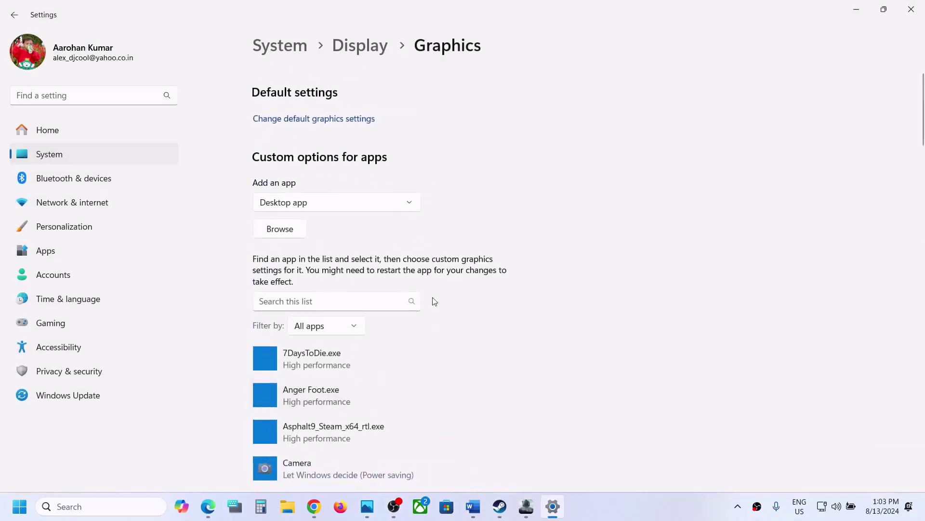
Add UAGame from the same Win64 folder, save its graphics preference as High performance, and close Settings.
{"action": "left_click", "coordinate": [284, 228]}
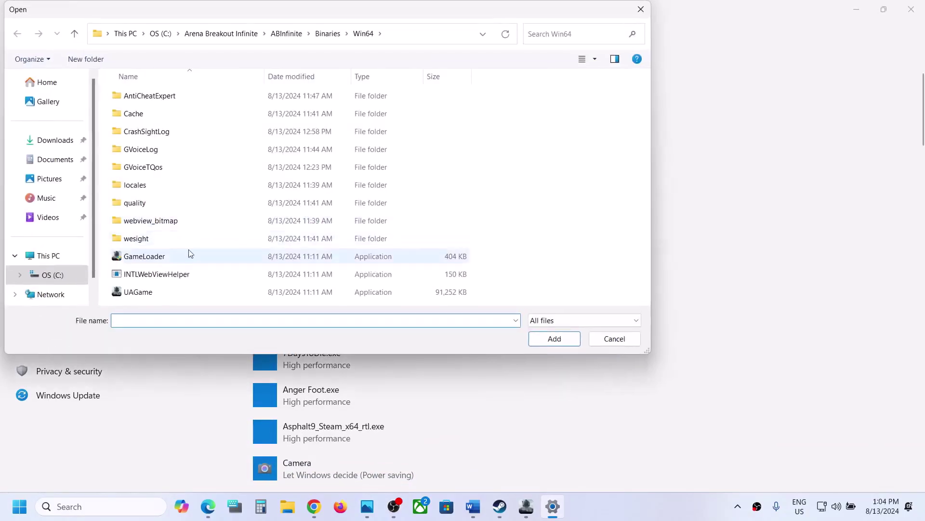
{"action": "left_click", "coordinate": [144, 293]}
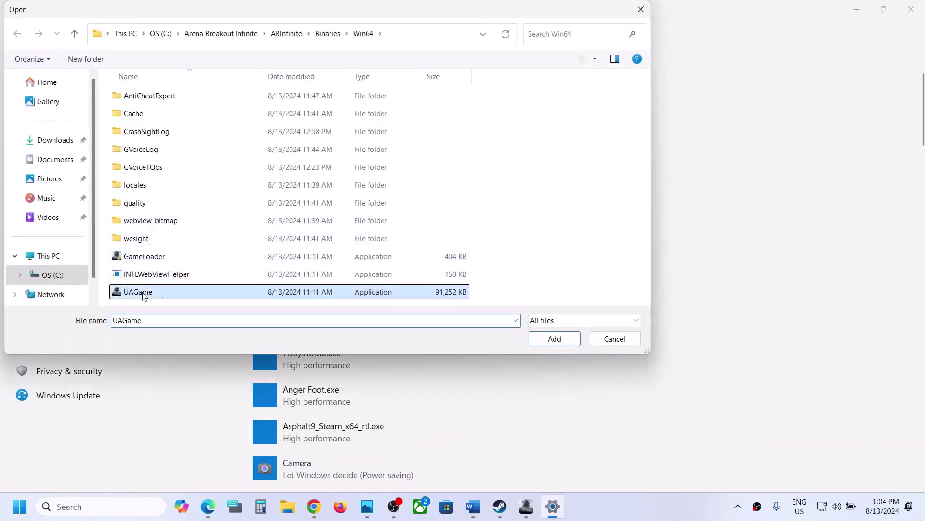
{"action": "left_click", "coordinate": [554, 338]}
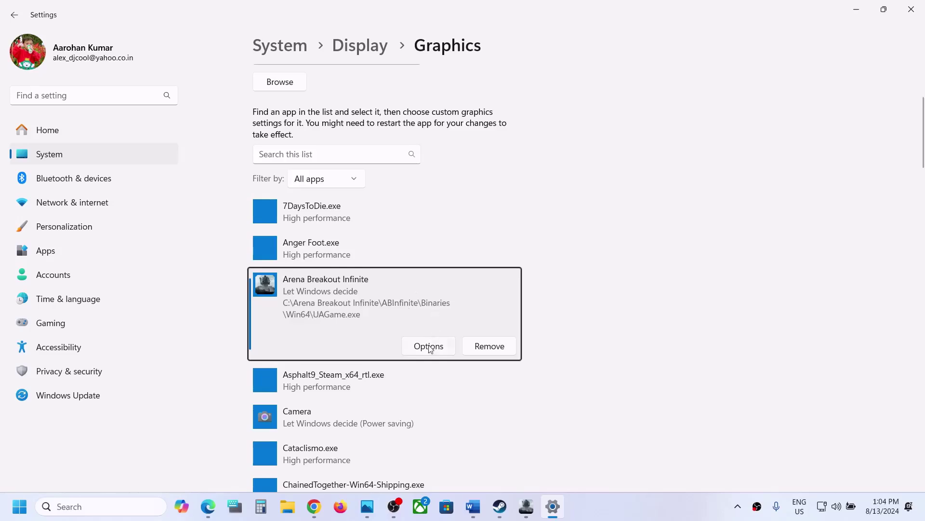
{"action": "left_click", "coordinate": [430, 347]}
{"action": "left_click", "coordinate": [390, 247]}
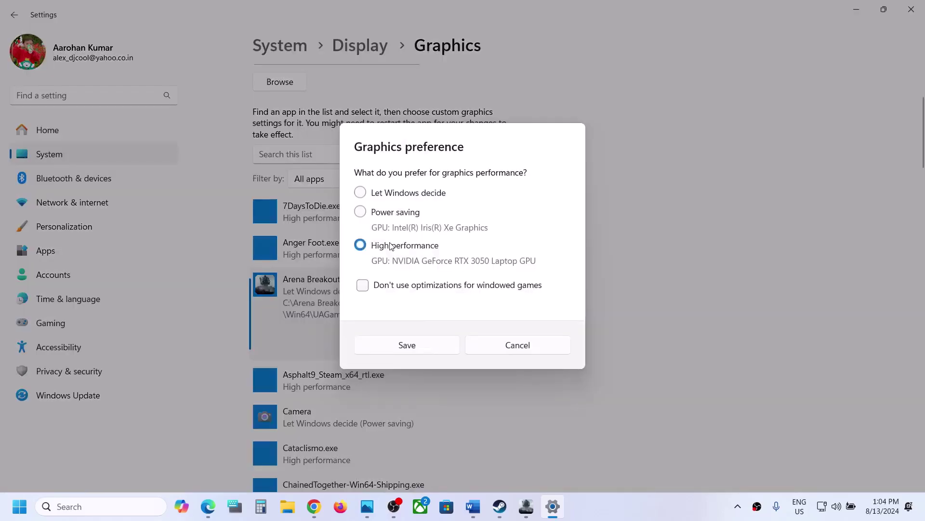
{"action": "left_click", "coordinate": [414, 343]}
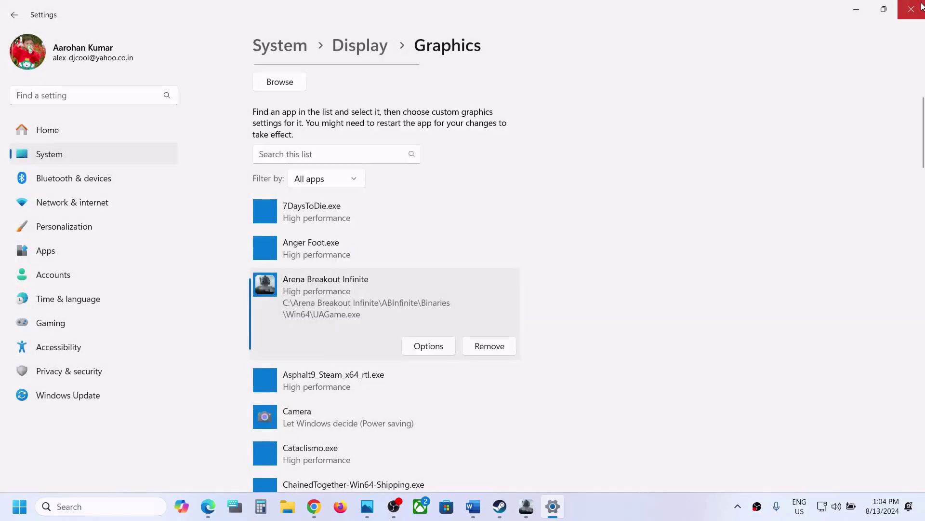
{"action": "left_click", "coordinate": [911, 10]}
In the Word document, copy the Microsoft link under Step 9 on installing Visual C++ files.
{"action": "scroll", "coordinate": [415, 251], "scroll_direction": "down", "scroll_amount": 4}
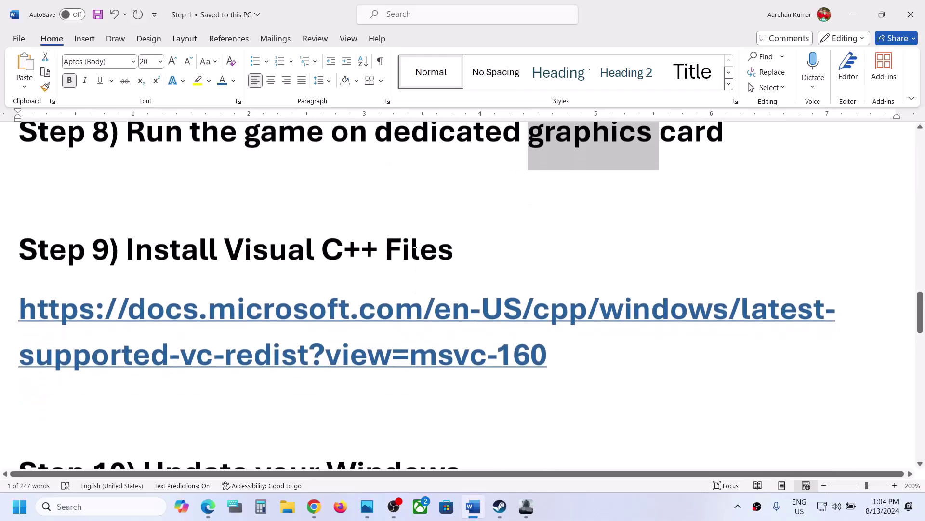
{"action": "left_click_drag", "start_coordinate": [570, 341], "coordinate": [19, 307]}
{"action": "key", "text": "ctrl+c"}
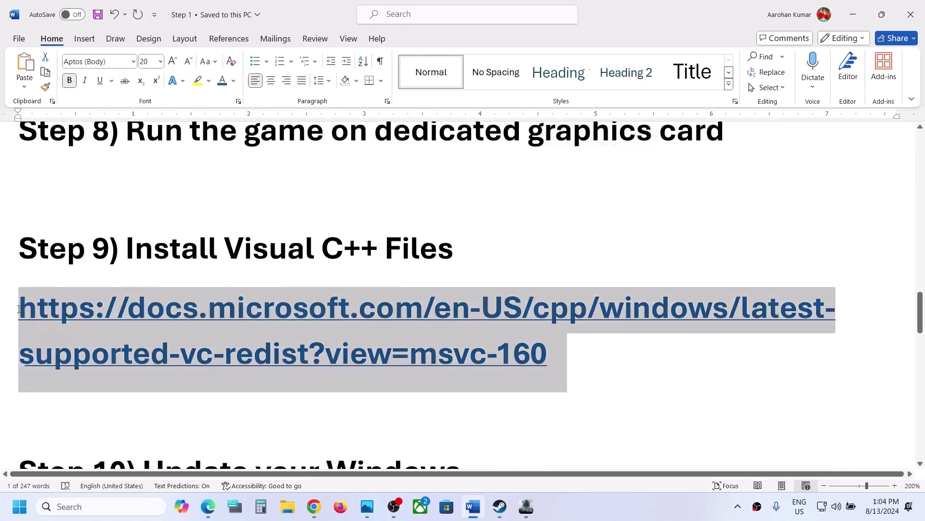
{"action": "right_click", "coordinate": [19, 308]}
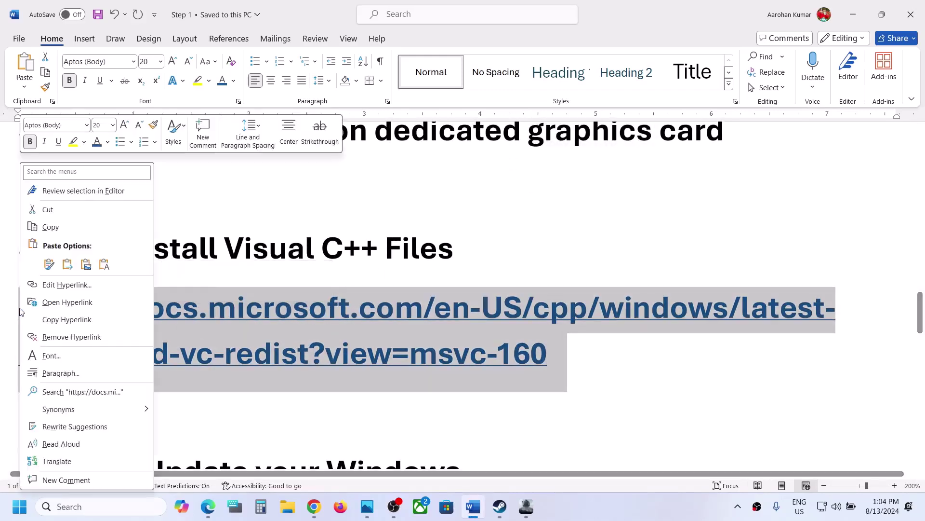
{"action": "left_click", "coordinate": [66, 223]}
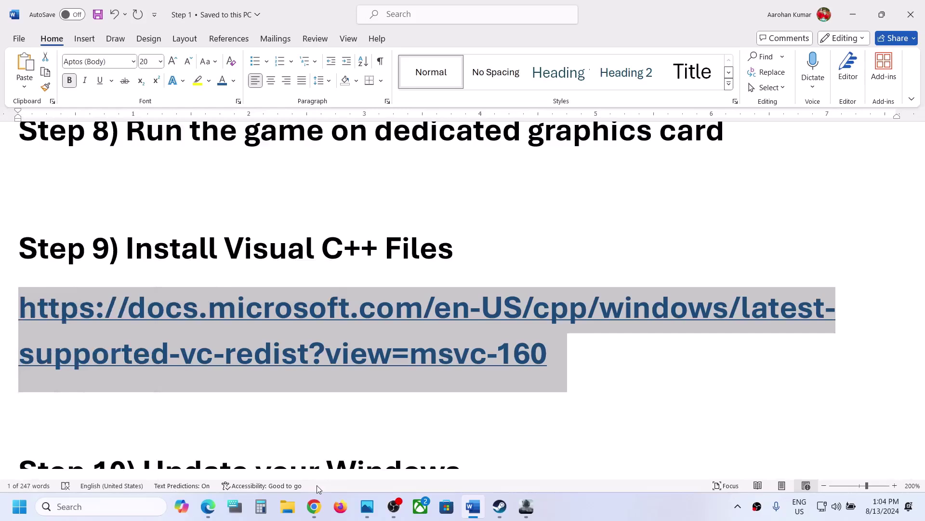
Open the copied Visual C++ redistributable link in a new Chrome window and maximize the window.
{"action": "right_click", "coordinate": [314, 506]}
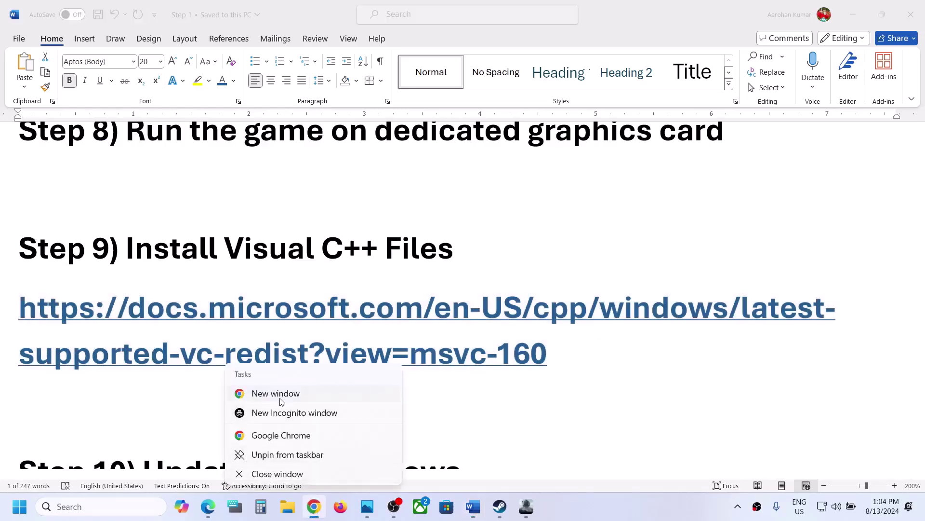
{"action": "left_click", "coordinate": [281, 394]}
{"action": "key", "text": "ctrl+v"}
{"action": "key", "text": "Return"}
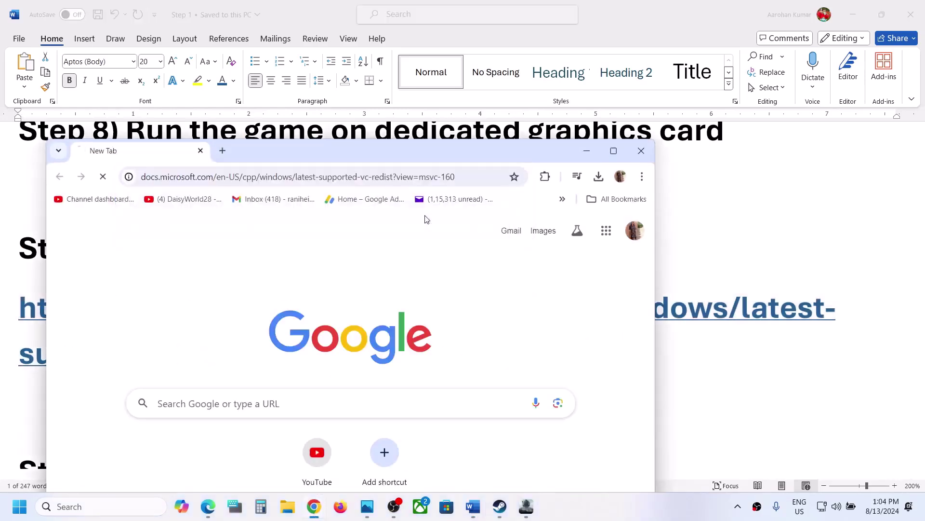
{"action": "left_click", "coordinate": [614, 151]}
Highlight the Visual Studio 2015, 2017, 2019, and 2022 heading and the X86 and X64 entries, and download the x86 redistributable.
{"action": "scroll", "coordinate": [300, 212], "scroll_direction": "down", "scroll_amount": 8}
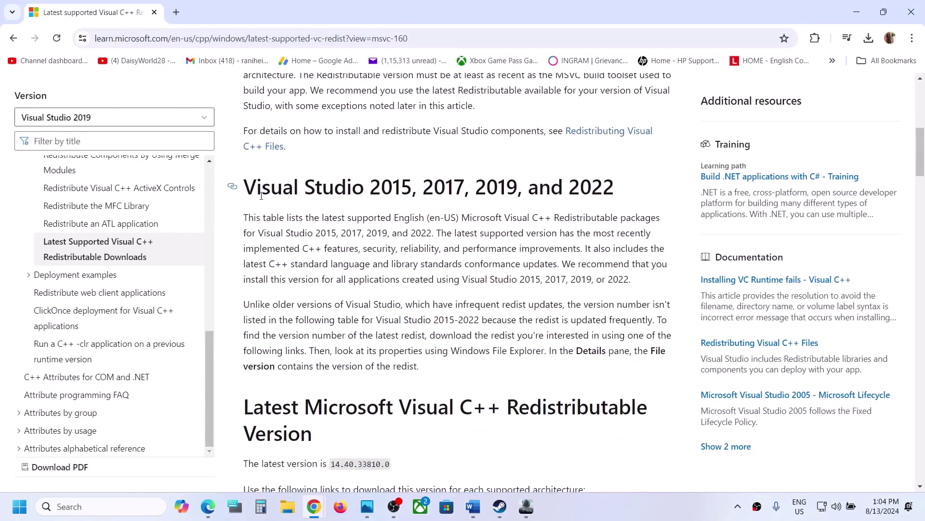
{"action": "left_click_drag", "start_coordinate": [261, 195], "coordinate": [571, 194]}
{"action": "scroll", "coordinate": [570, 194], "scroll_direction": "down", "scroll_amount": 8}
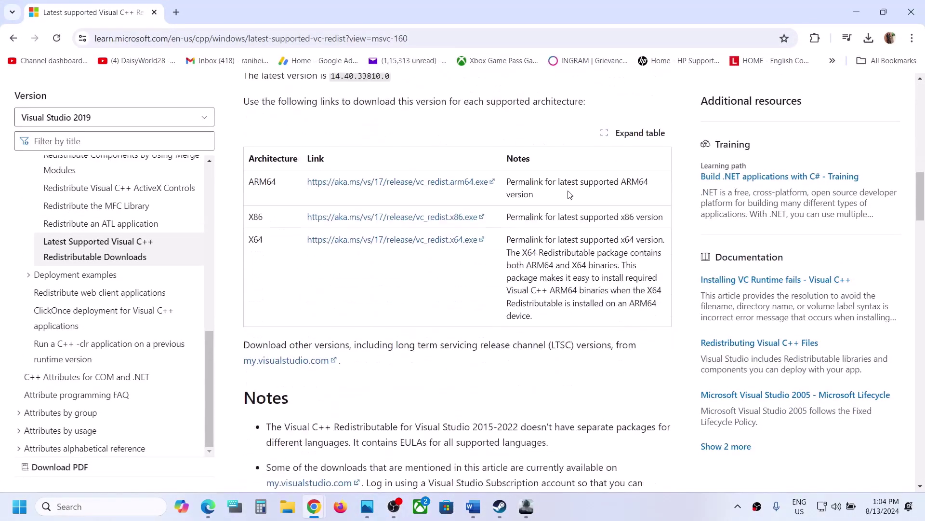
{"action": "double_click", "coordinate": [256, 217]}
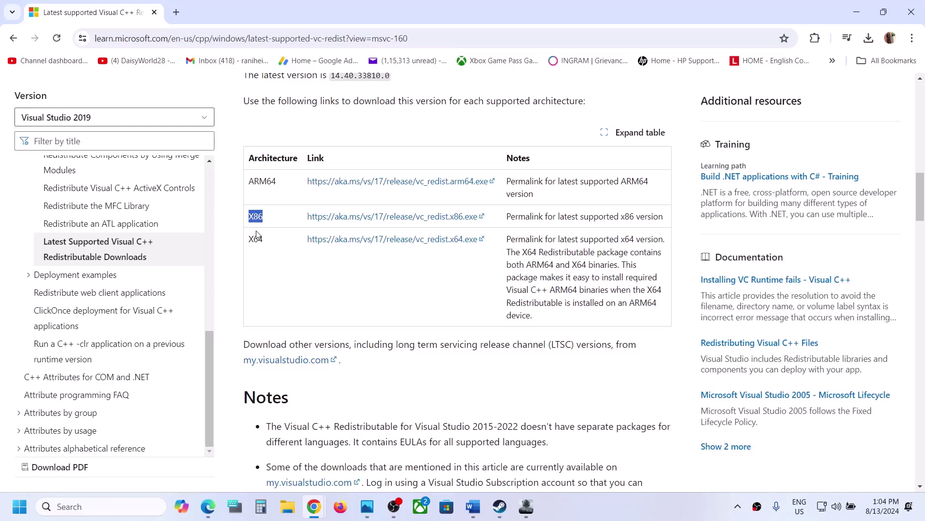
{"action": "double_click", "coordinate": [256, 238]}
{"action": "double_click", "coordinate": [256, 217]}
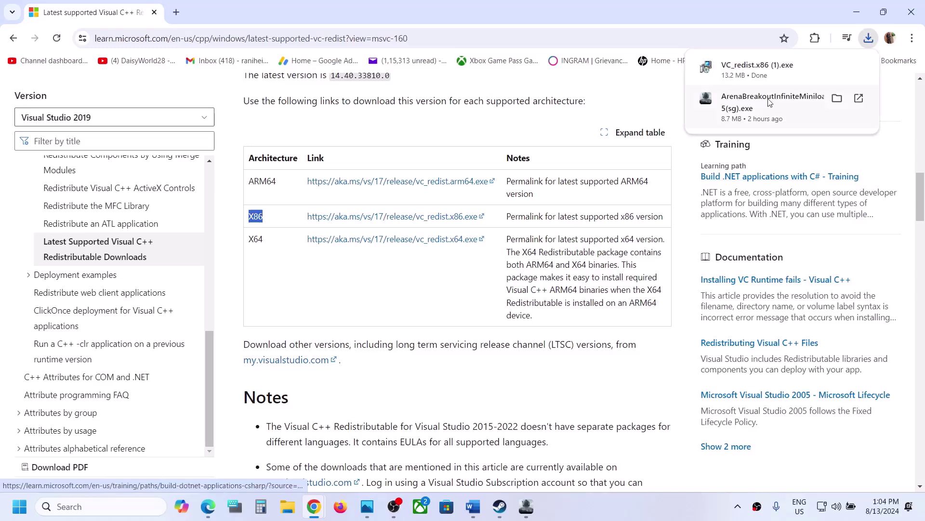
Repair the Visual C++ 2015-2022 x86 redistributable with its downloaded installer, highlight the X64 entry, and download the x64 redistributable.
{"action": "left_click", "coordinate": [757, 70]}
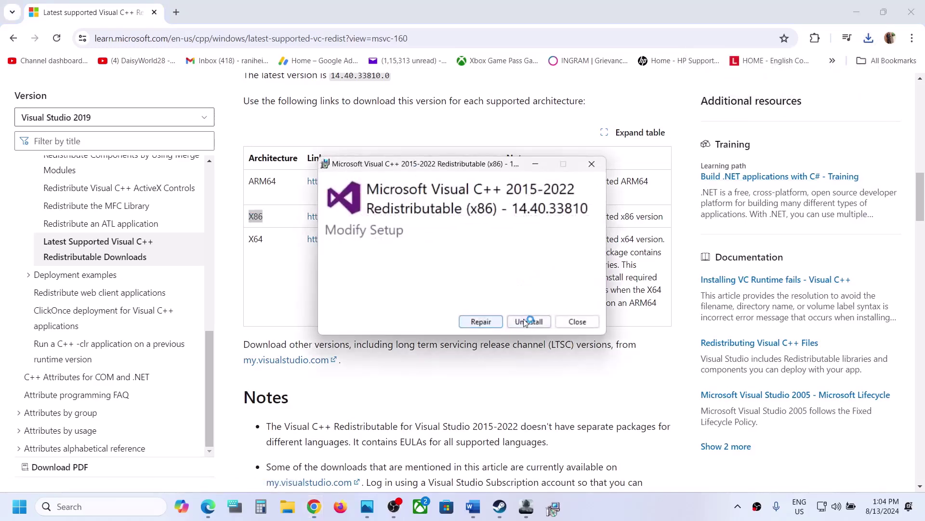
{"action": "left_click", "coordinate": [481, 322]}
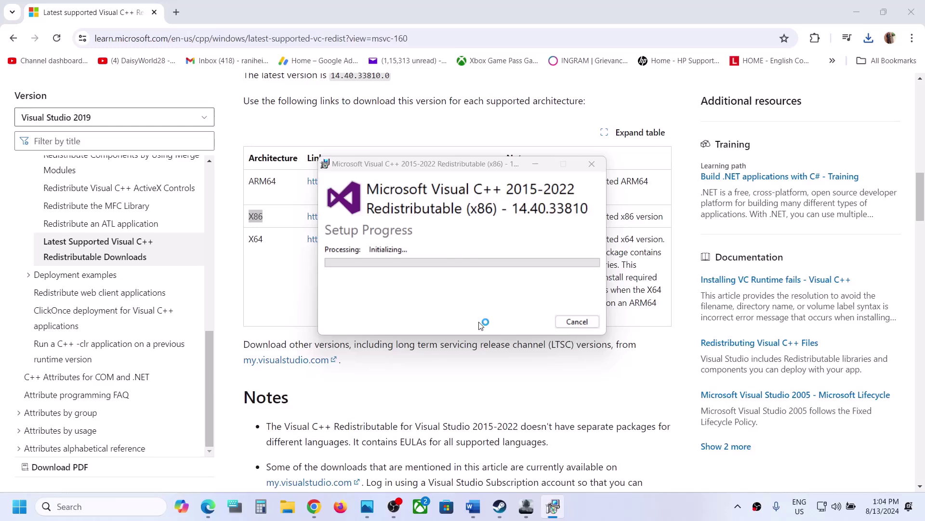
{"action": "double_click", "coordinate": [256, 239]}
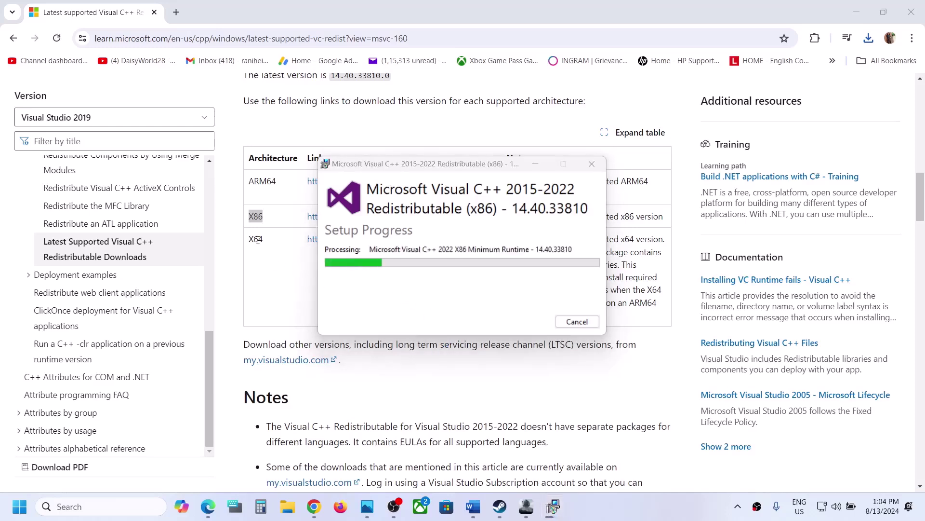
{"action": "left_click", "coordinate": [380, 243]}
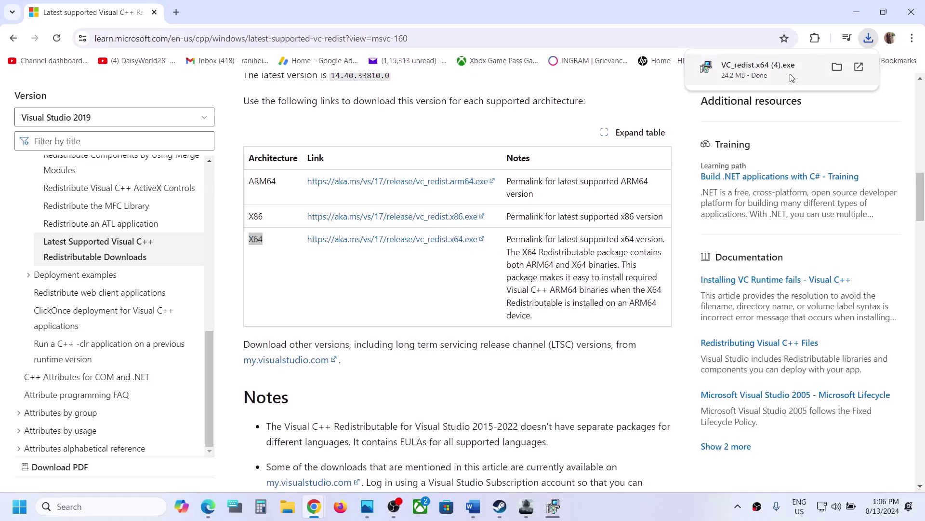
Try to repair the Visual C++ 2015-2022 x64 redistributable with its downloaded installer and dismiss the error message.
{"action": "left_click", "coordinate": [793, 78]}
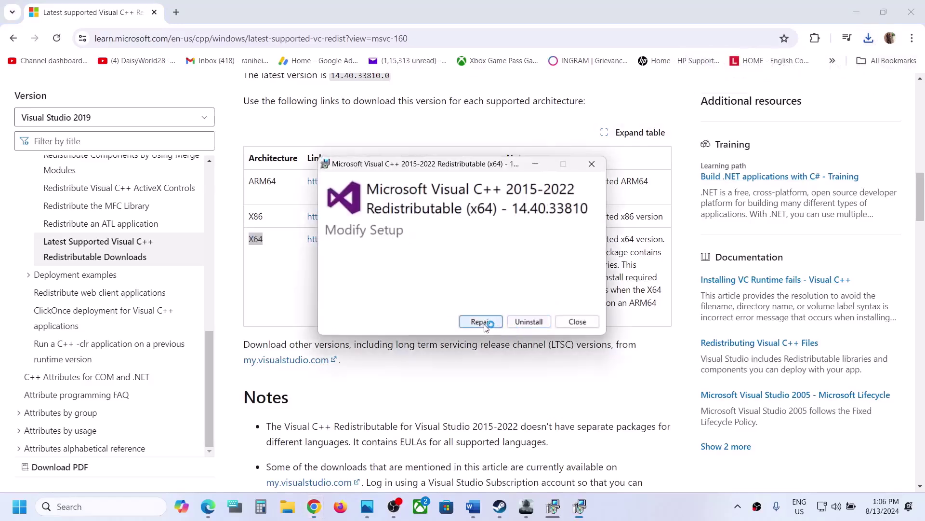
{"action": "left_click", "coordinate": [484, 322]}
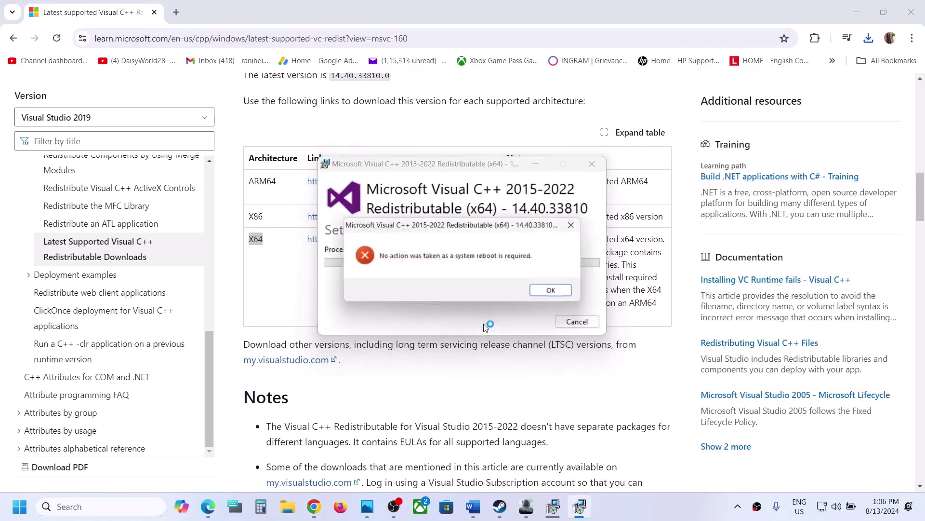
{"action": "left_click", "coordinate": [557, 292]}
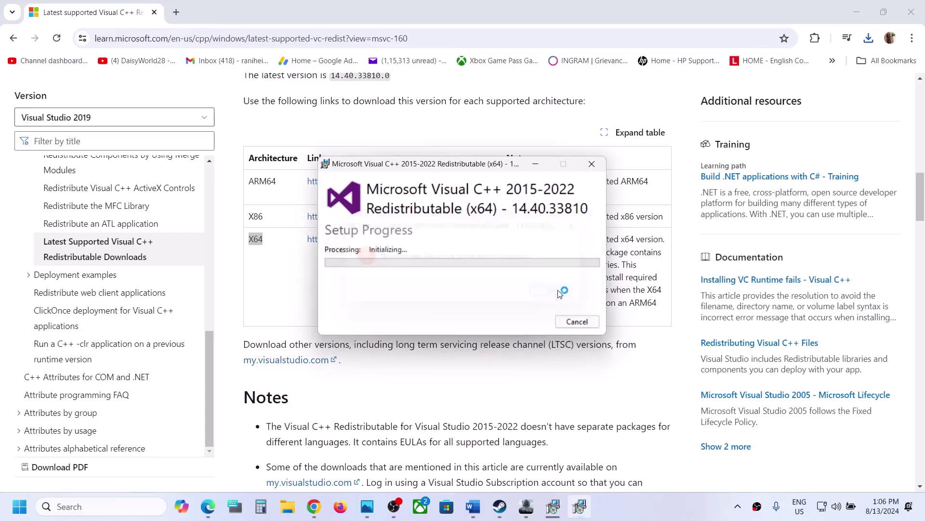
Place the x86 and x64 setup windows side by side to check their results, and return to the Microsoft download page.
{"action": "left_click", "coordinate": [555, 509]}
{"action": "left_click_drag", "start_coordinate": [512, 159], "coordinate": [340, 157]}
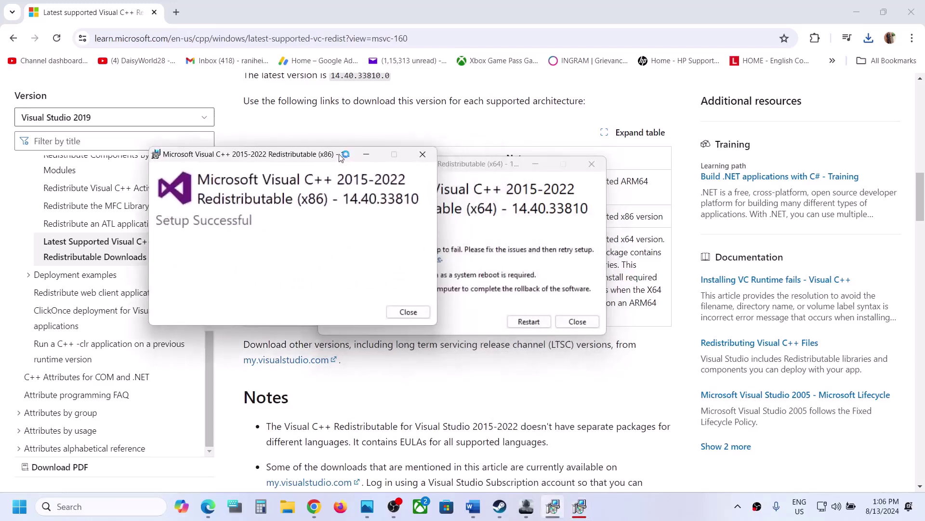
{"action": "left_click_drag", "start_coordinate": [504, 165], "coordinate": [613, 167]}
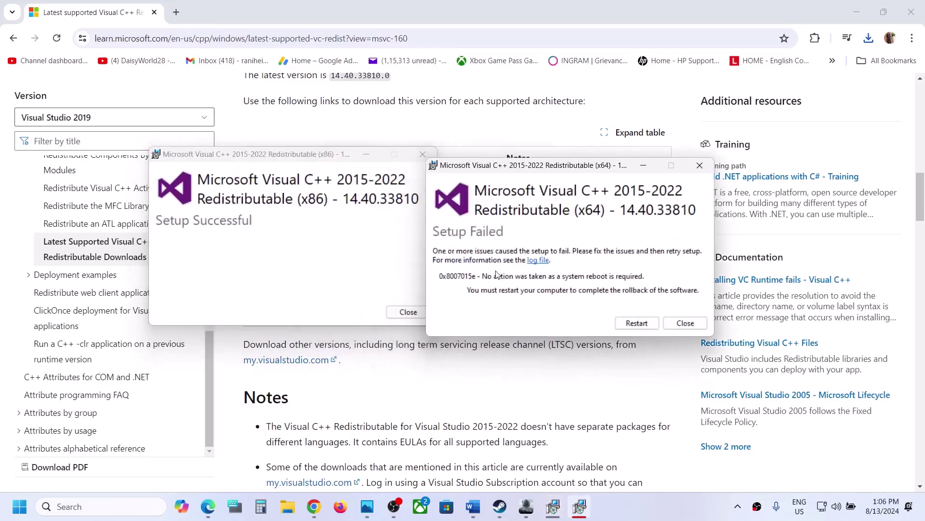
{"action": "left_click", "coordinate": [409, 393]}
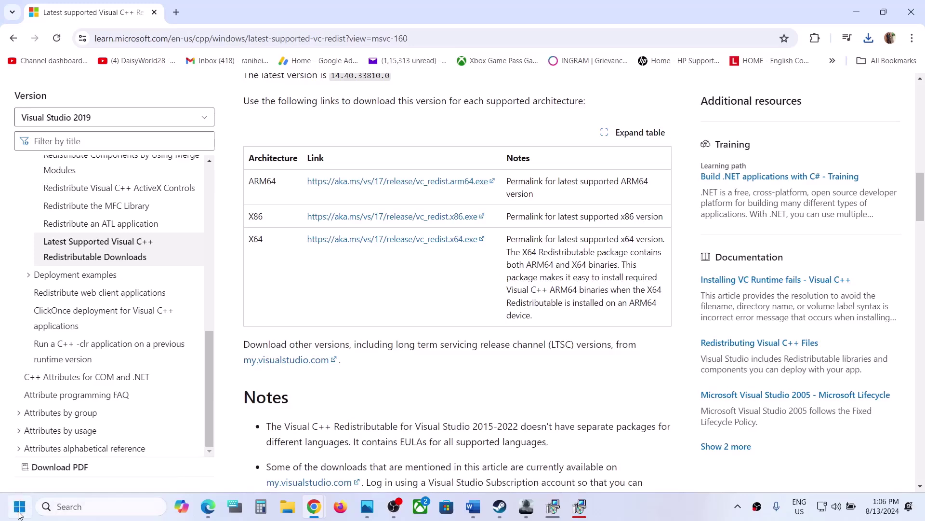
Show the Restart option among the Windows power options and dismiss them without restarting.
{"action": "left_click", "coordinate": [20, 506]}
{"action": "left_click", "coordinate": [350, 464]}
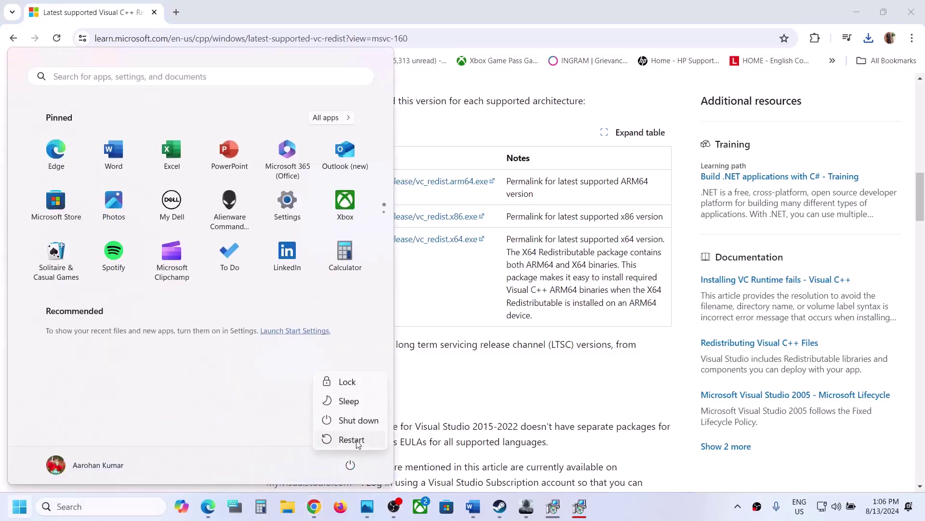
{"action": "left_click", "coordinate": [594, 371]}
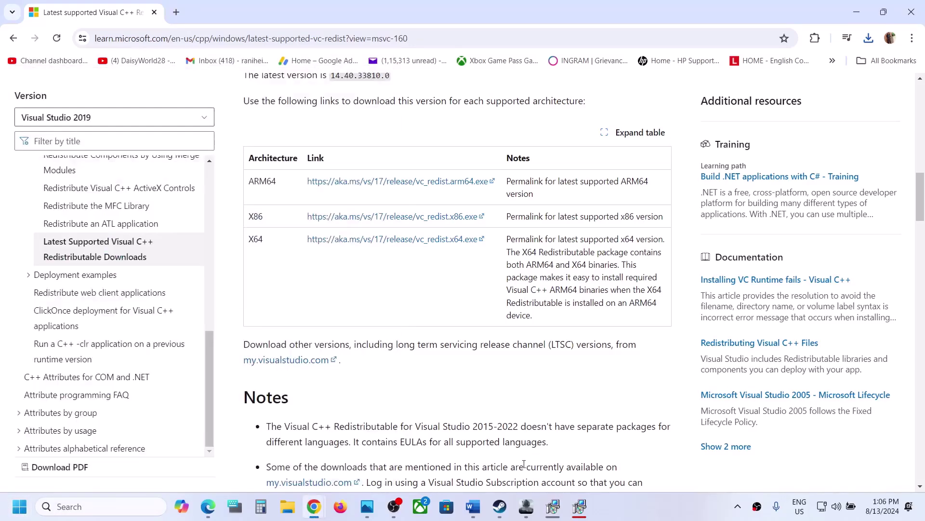
Switch to the Word document, highlight the Step 10 text on updating Windows, and open Windows Settings.
{"action": "left_click", "coordinate": [473, 506]}
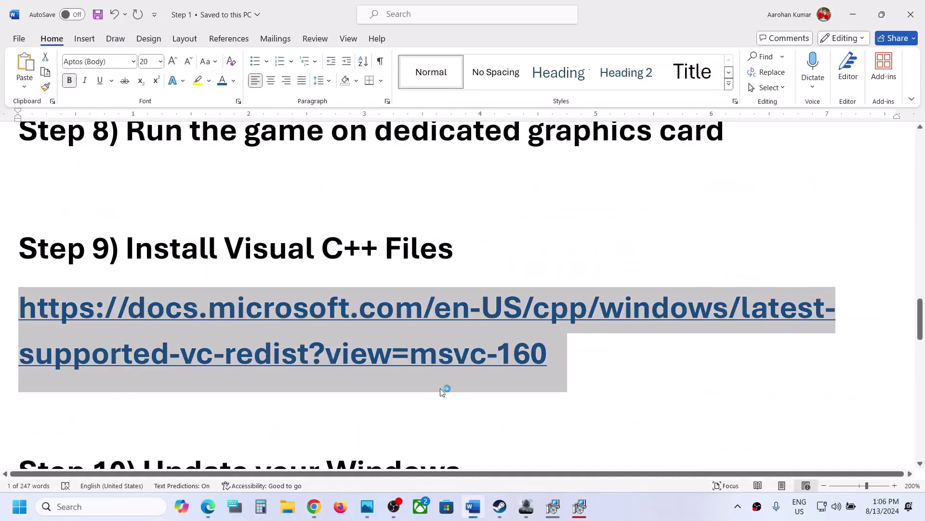
{"action": "scroll", "coordinate": [312, 326], "scroll_direction": "down", "scroll_amount": 3}
{"action": "left_click_drag", "start_coordinate": [143, 314], "coordinate": [479, 324]}
{"action": "key", "text": "super+i"}
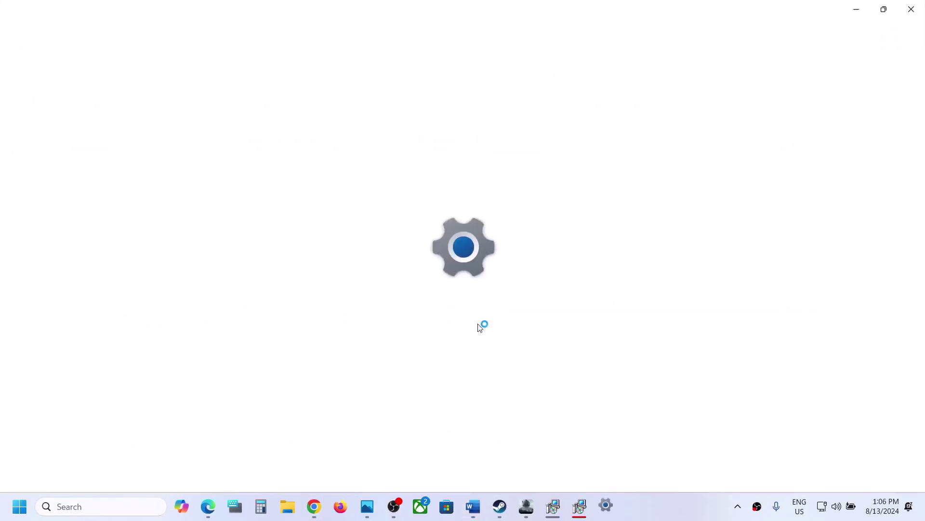